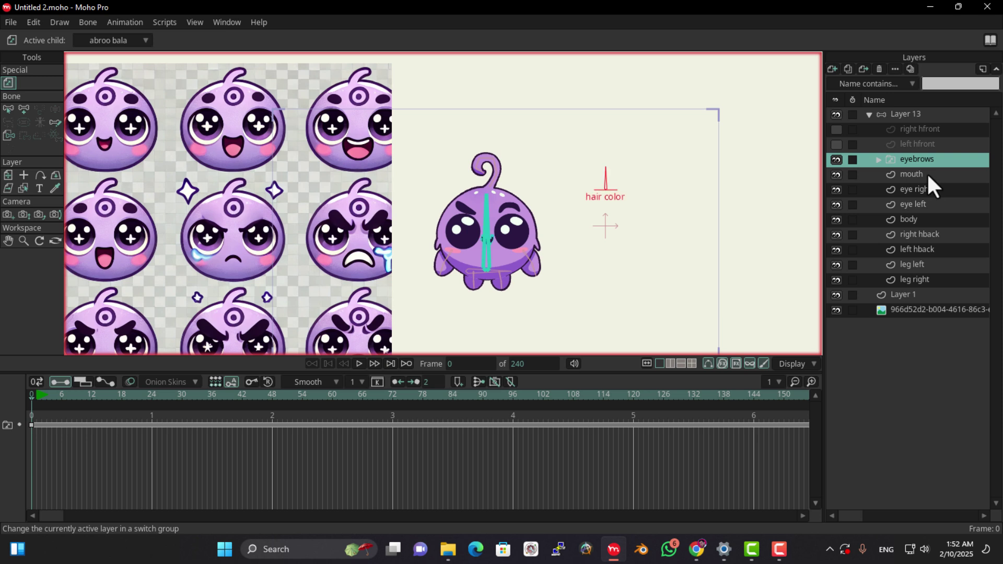
# Add a switch layer named "mouth" above the mouth vector layer and move that vector layer into it.
pyautogui.click(926, 173)
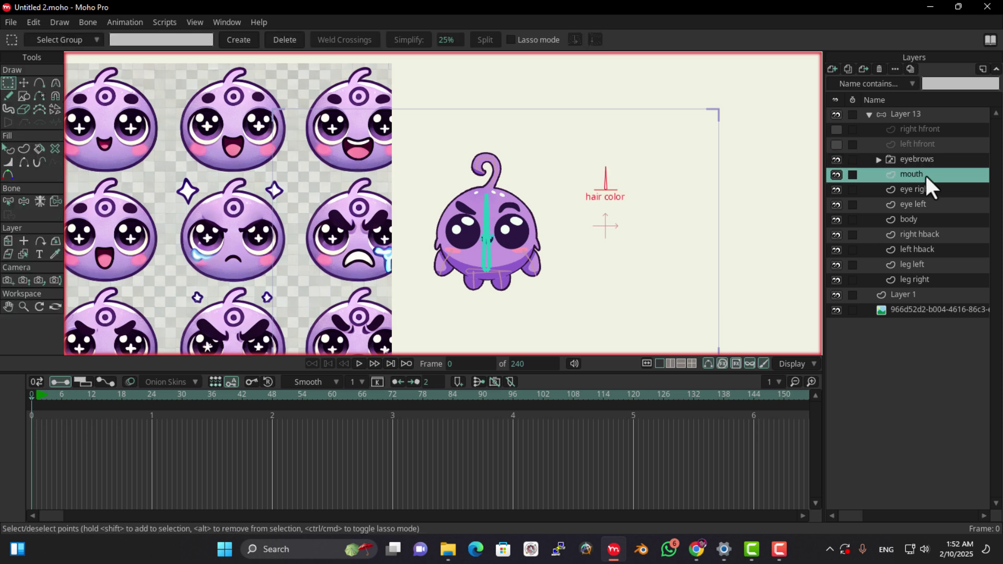
pyautogui.click(763, 71)
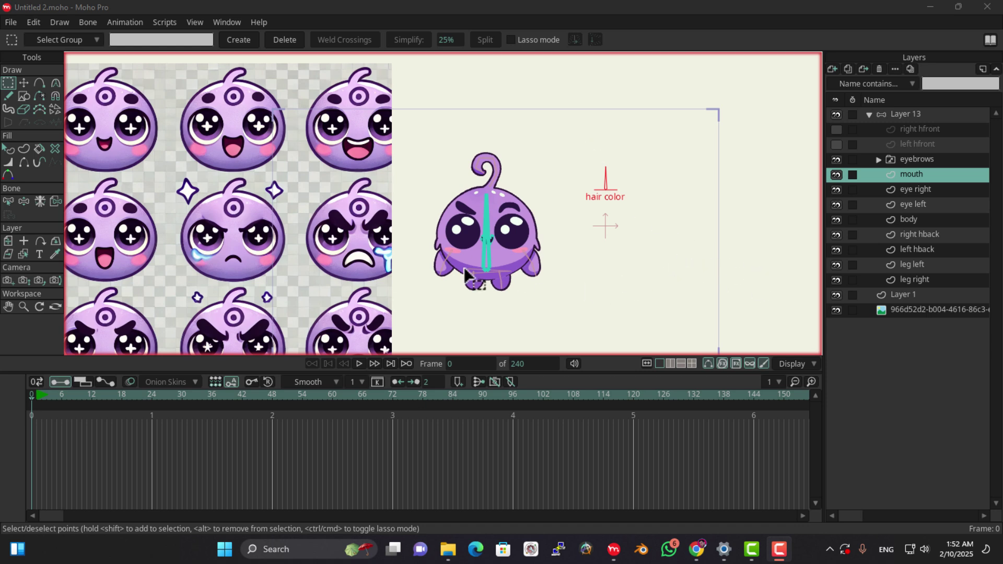
pyautogui.scroll(-3, 772, 278)
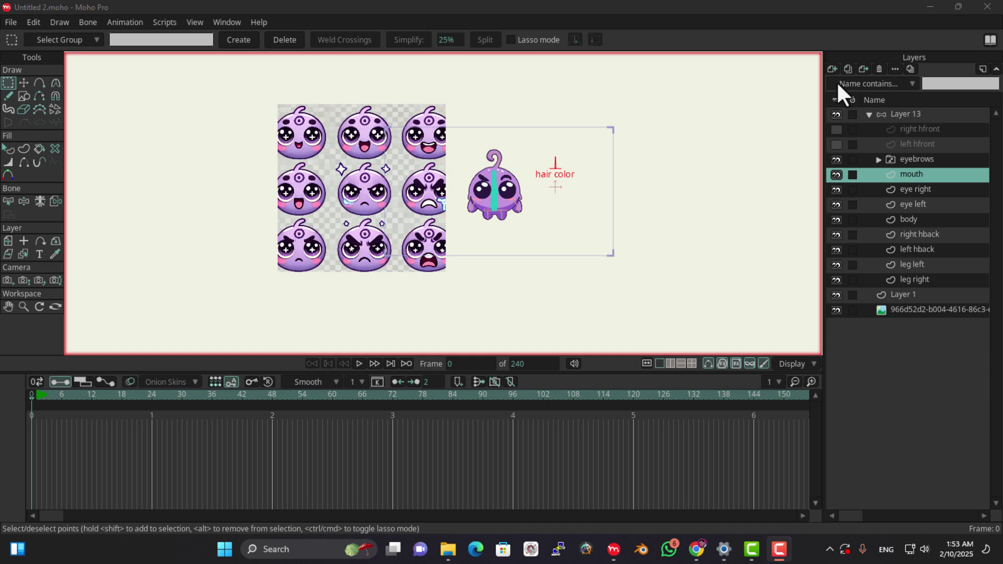
pyautogui.click(831, 69)
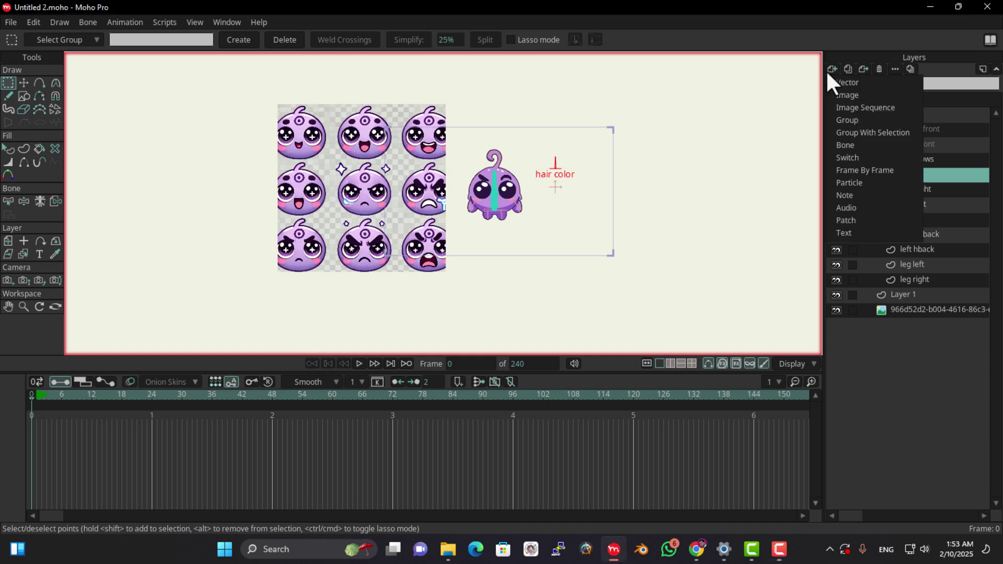
pyautogui.click(863, 158)
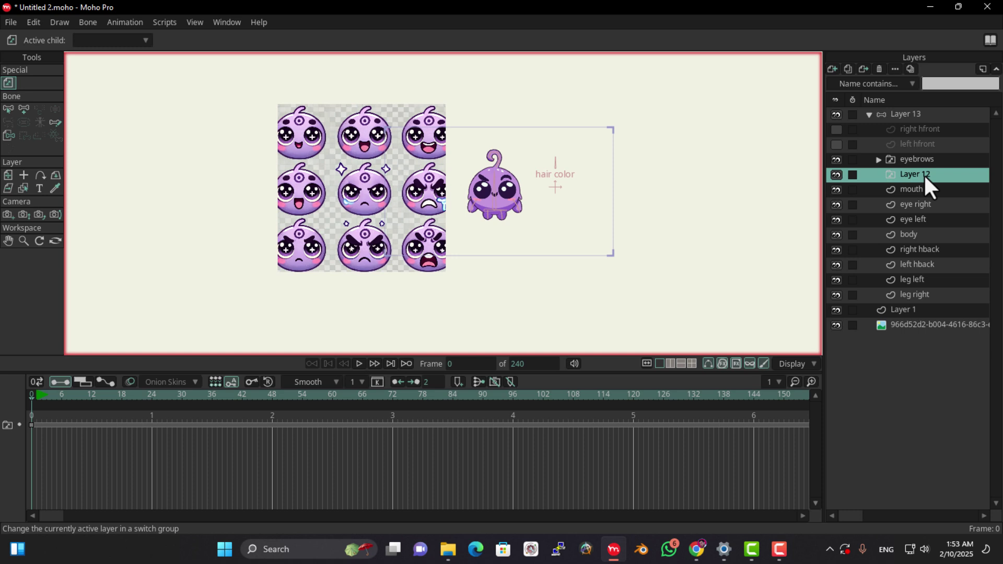
pyautogui.doubleClick(923, 174)
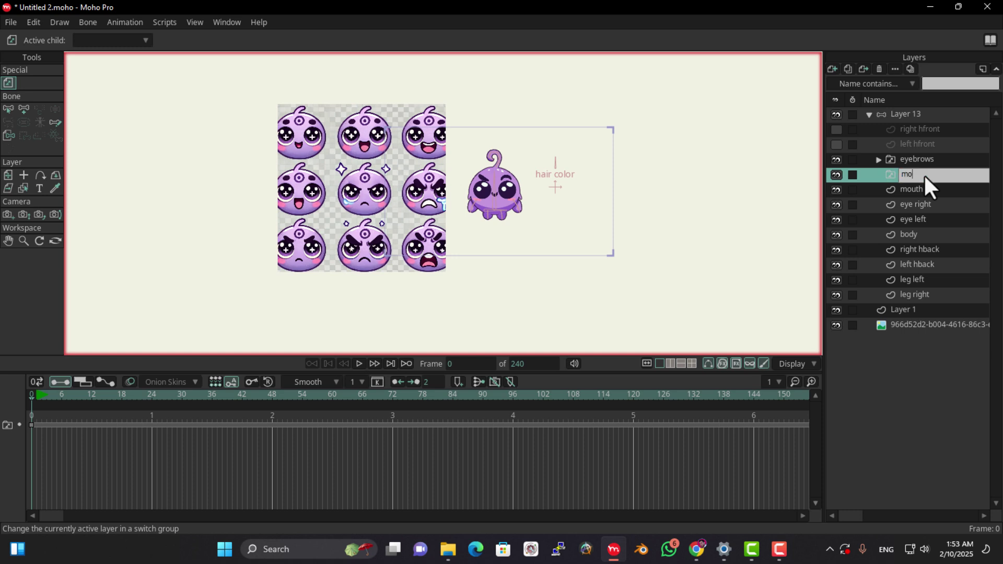
pyautogui.press('Return')
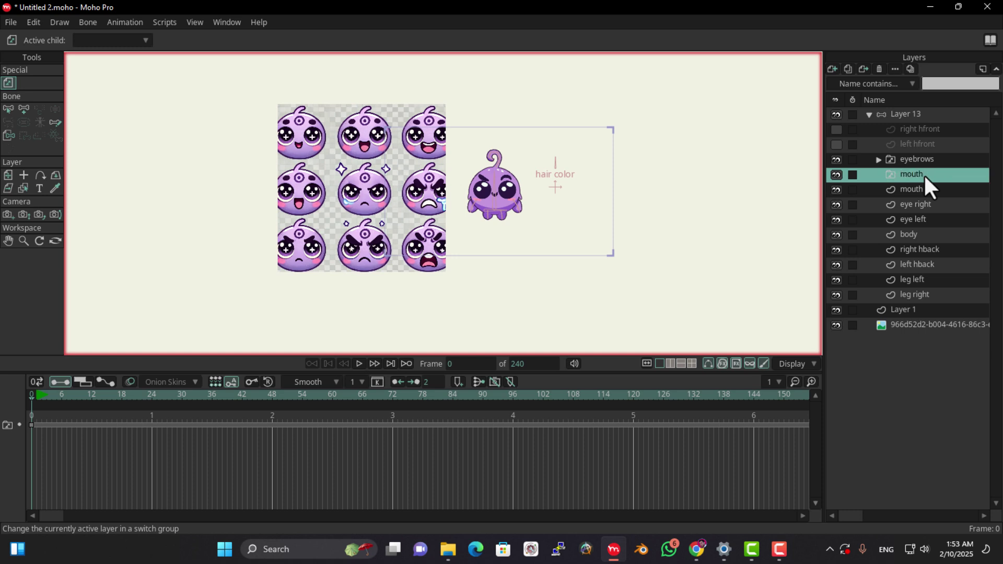
pyautogui.moveTo(912, 191); pyautogui.dragTo(905, 172)
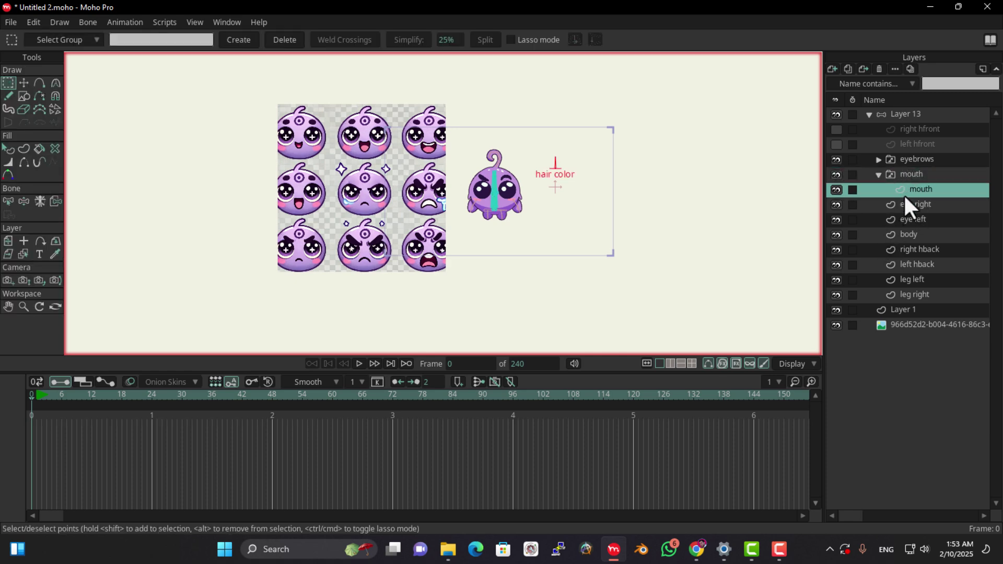
# Bind the mouth switch layer to the vertical body bone of the character rig.
pyautogui.click(900, 173)
pyautogui.scroll(5, 497, 206)
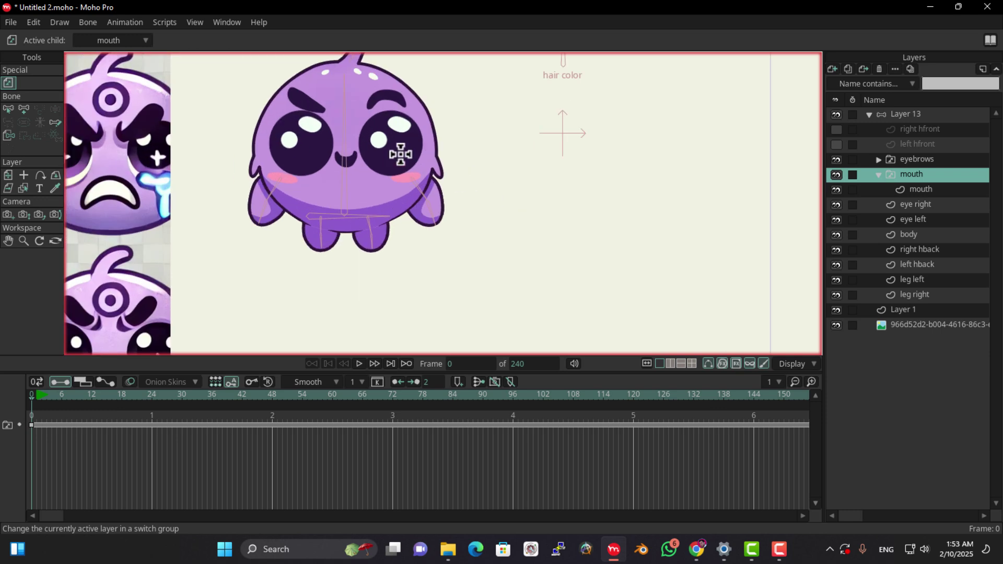
pyautogui.moveTo(400, 154); pyautogui.dragTo(587, 226)
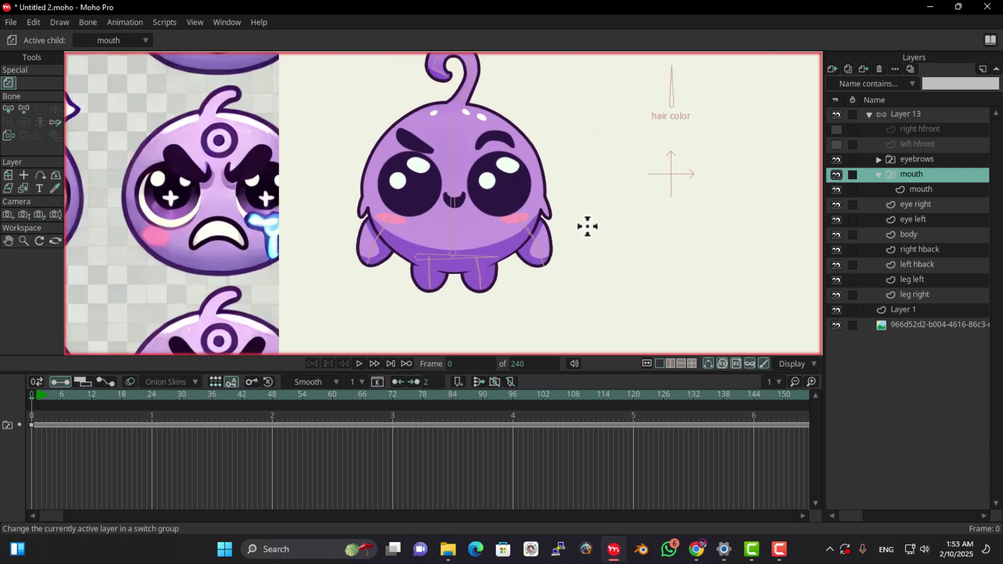
pyautogui.click(9, 135)
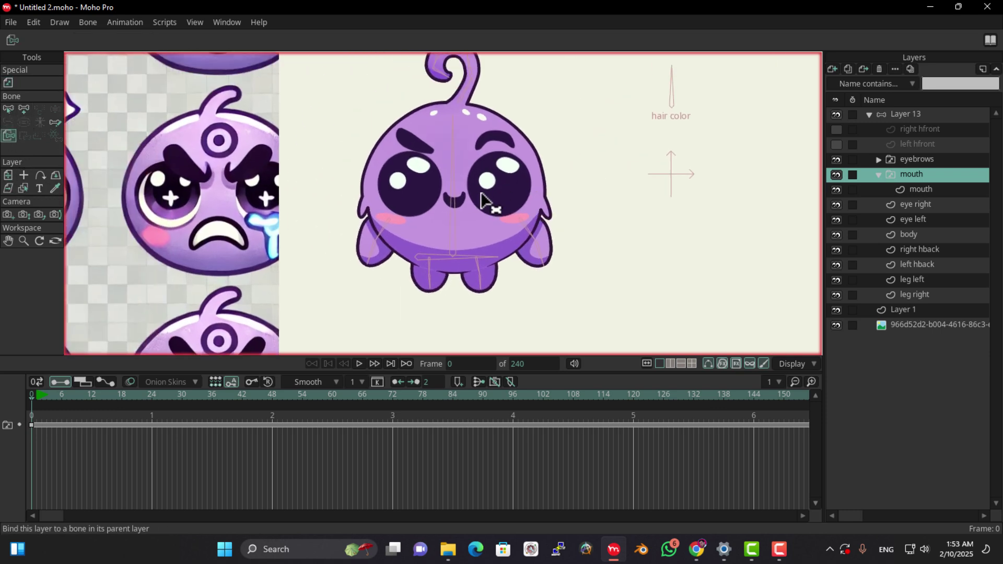
pyautogui.click(454, 183)
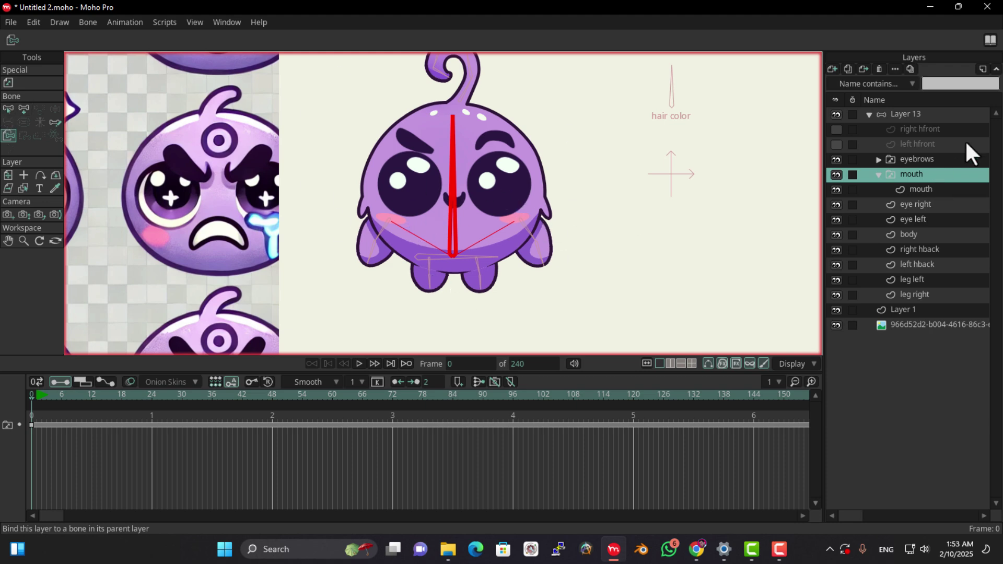
pyautogui.click(937, 116)
pyautogui.scroll(-3, 653, 199)
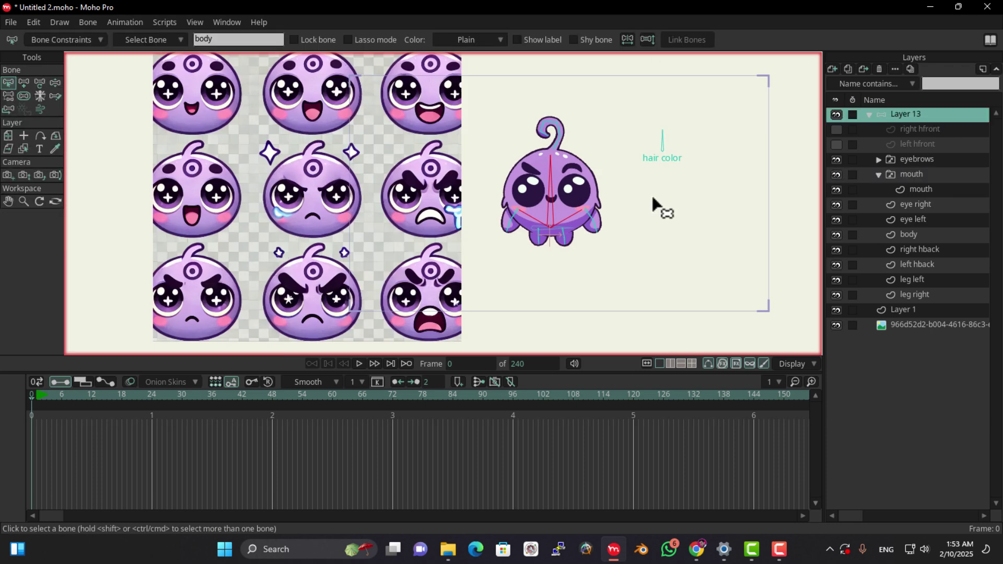
# Duplicate the mouth vector layer inside the mouth switch and name the copy "angry".
pyautogui.click(927, 189)
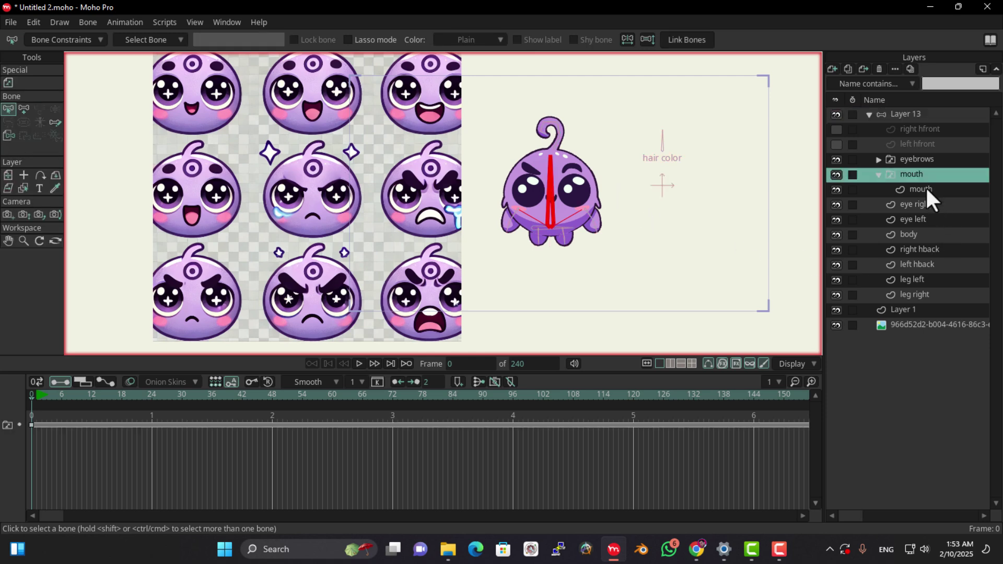
pyautogui.scroll(3, 604, 267)
pyautogui.scroll(-3, 482, 209)
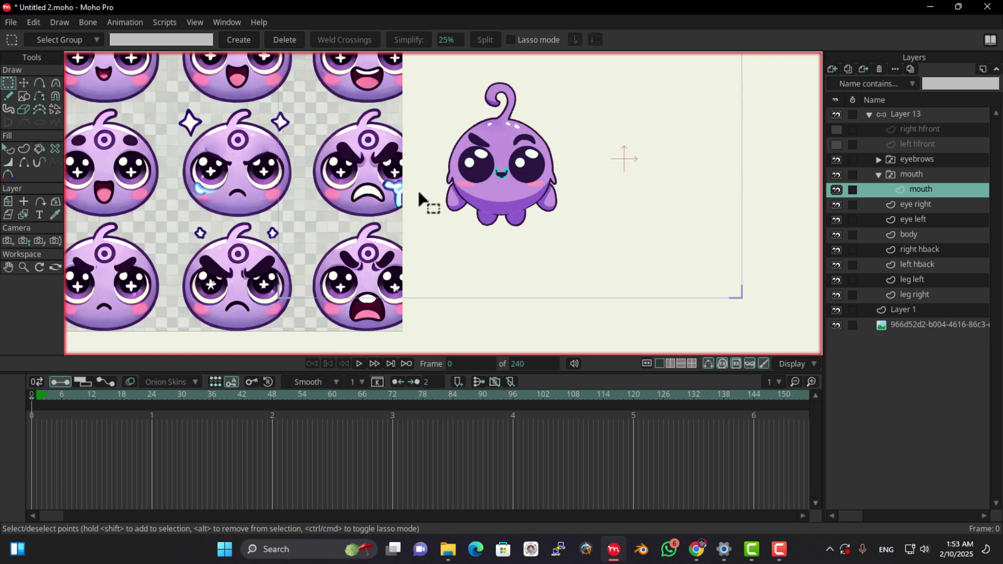
pyautogui.click(847, 71)
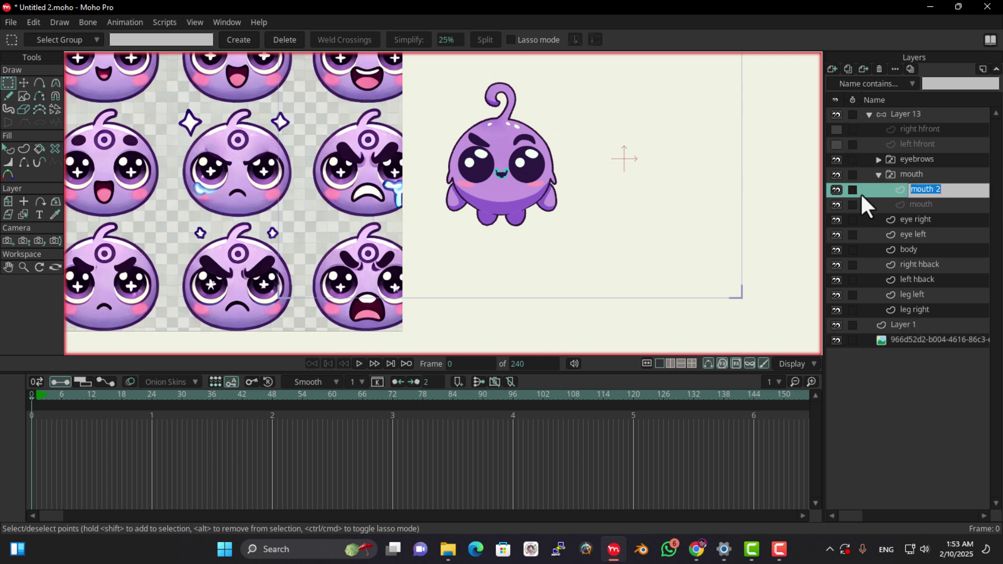
pyautogui.write('angry')
pyautogui.press('Return')
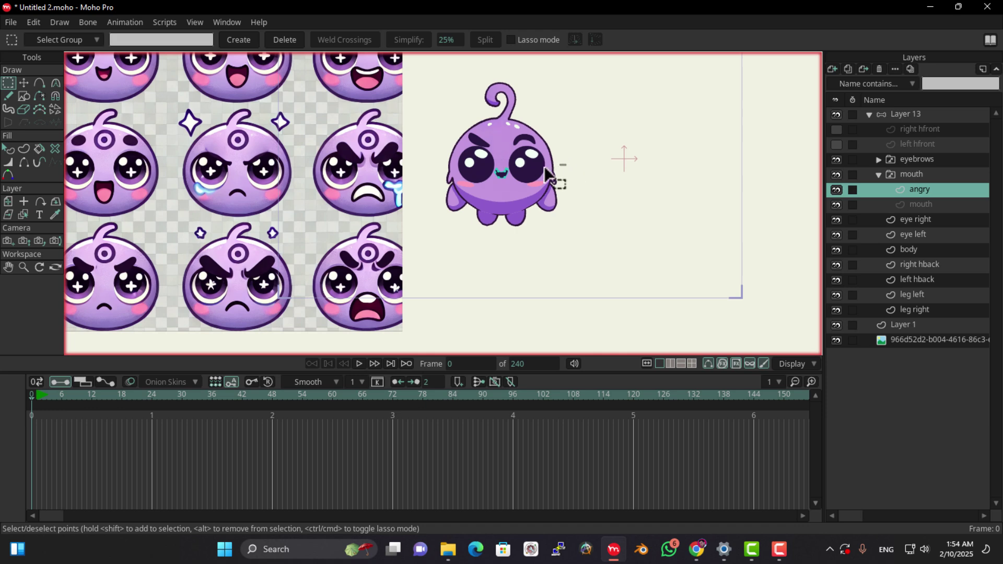
# Select all points of the angry mouth and move them onto the open frown of the crying face in the reference image.
pyautogui.moveTo(545, 168); pyautogui.dragTo(455, 205)
pyautogui.click(23, 83)
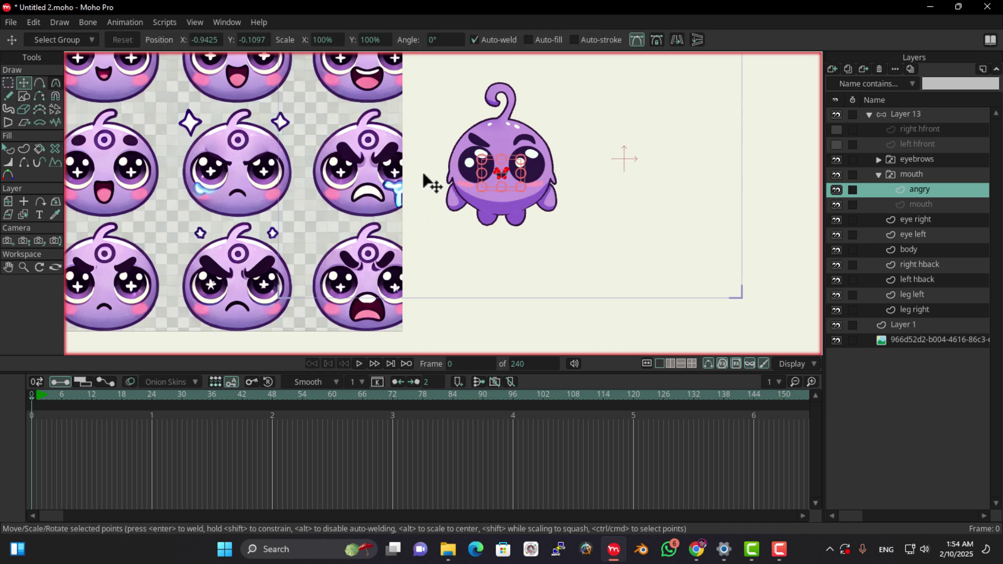
pyautogui.scroll(3, 467, 181)
pyautogui.moveTo(553, 167); pyautogui.dragTo(274, 203)
pyautogui.scroll(3, 275, 239)
pyautogui.scroll(-4, 283, 166)
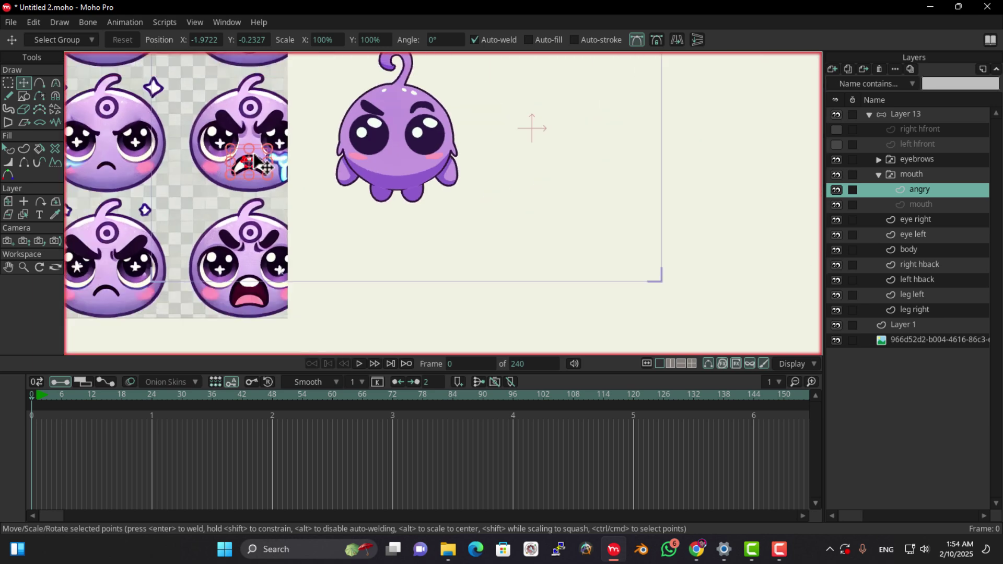
pyautogui.scroll(5, 256, 162)
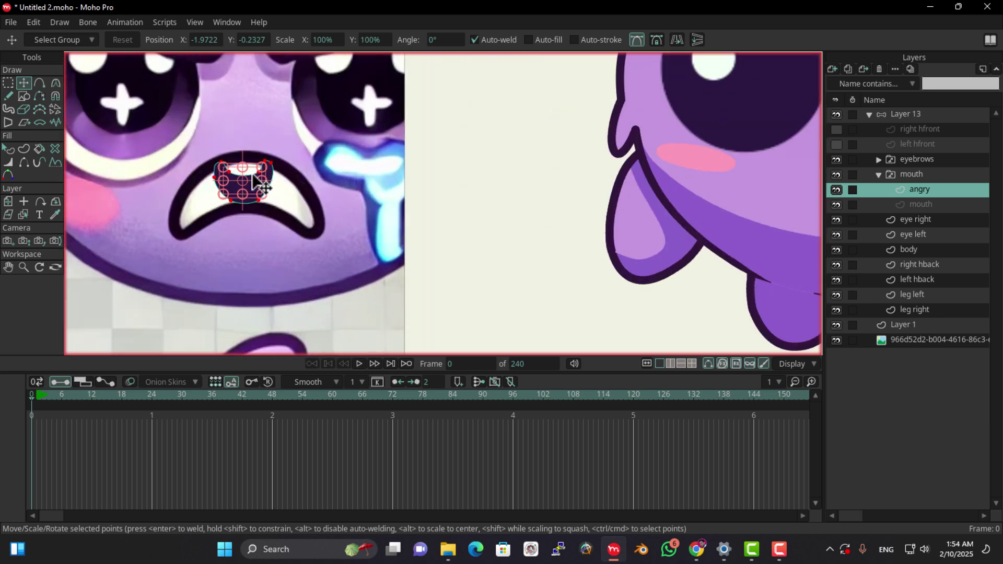
pyautogui.click(269, 239)
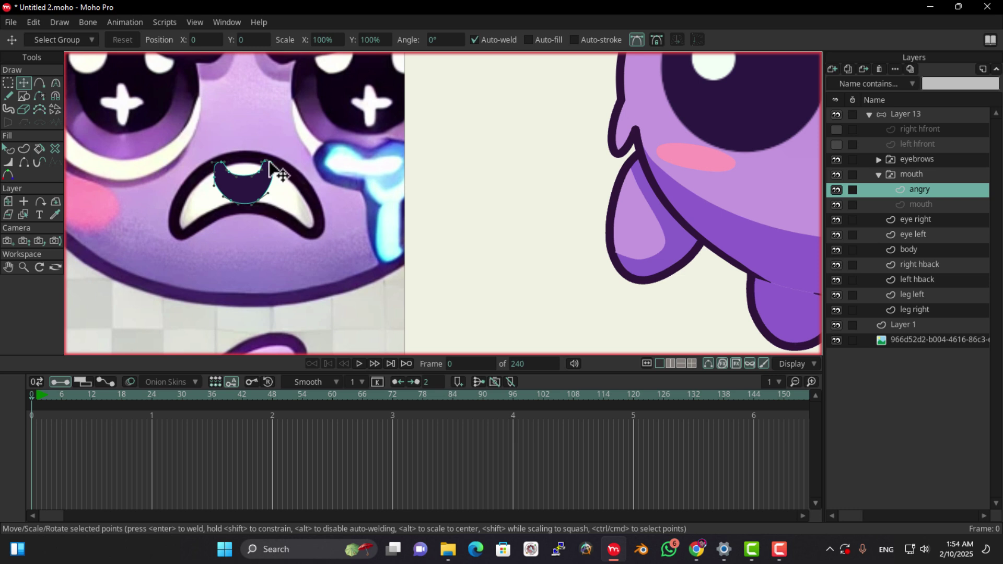
# Flip the angry mouth shape vertically so it curves like the reference frown.
pyautogui.click(8, 83)
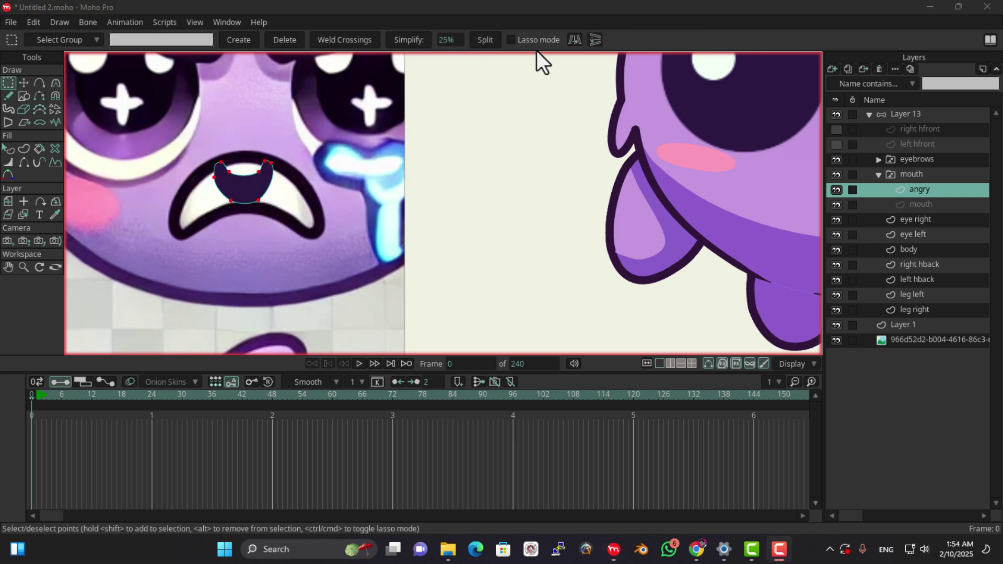
pyautogui.click(574, 41)
pyautogui.click(594, 44)
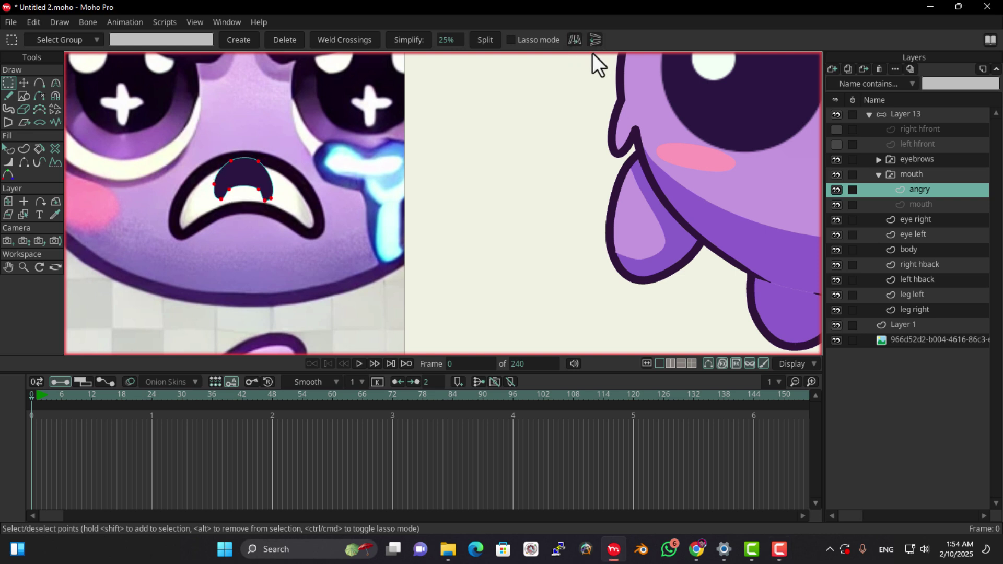
pyautogui.click(23, 83)
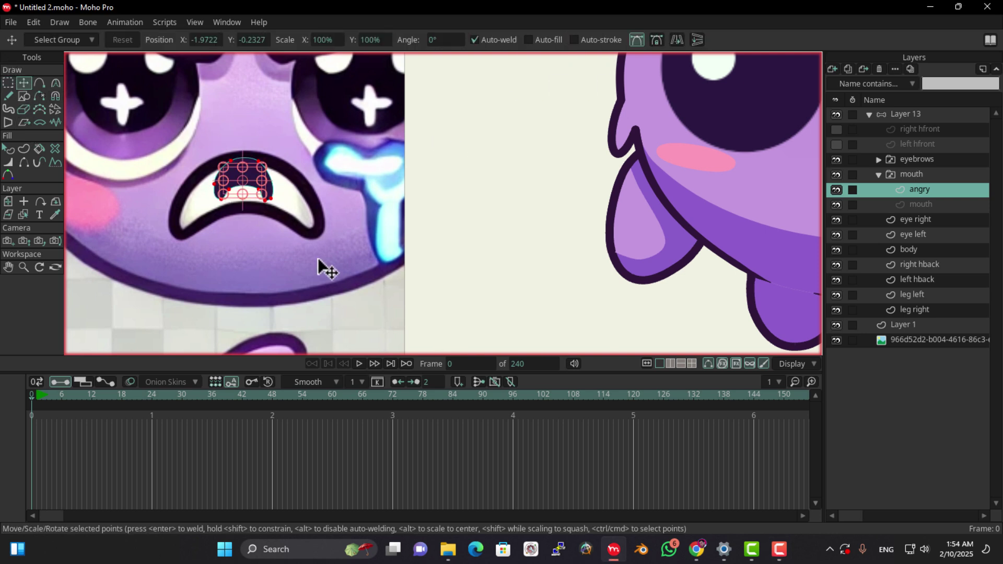
pyautogui.click(318, 265)
# Stretch both lower ends of the angry mouth to the corners of the reference frown and hide the layer's artwork.
pyautogui.moveTo(291, 208); pyautogui.dragTo(312, 207)
pyautogui.click(835, 190)
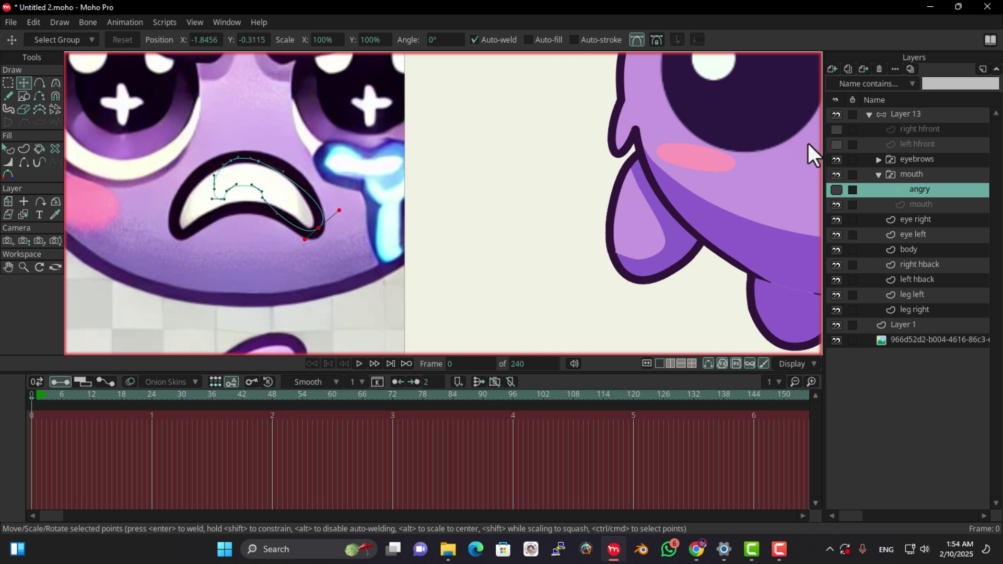
pyautogui.moveTo(221, 205); pyautogui.dragTo(184, 231)
pyautogui.scroll(3, 232, 213)
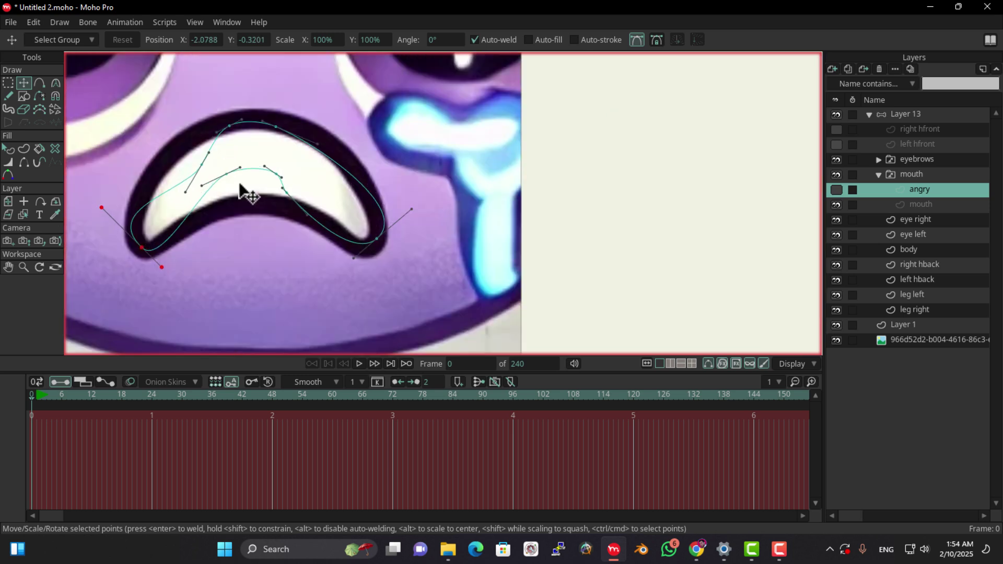
# Pull the lower-edge points onto the reference's lower lip line and merge them into one point near its middle.
pyautogui.moveTo(225, 173); pyautogui.dragTo(220, 203)
pyautogui.moveTo(282, 176); pyautogui.dragTo(299, 203)
pyautogui.click(265, 208)
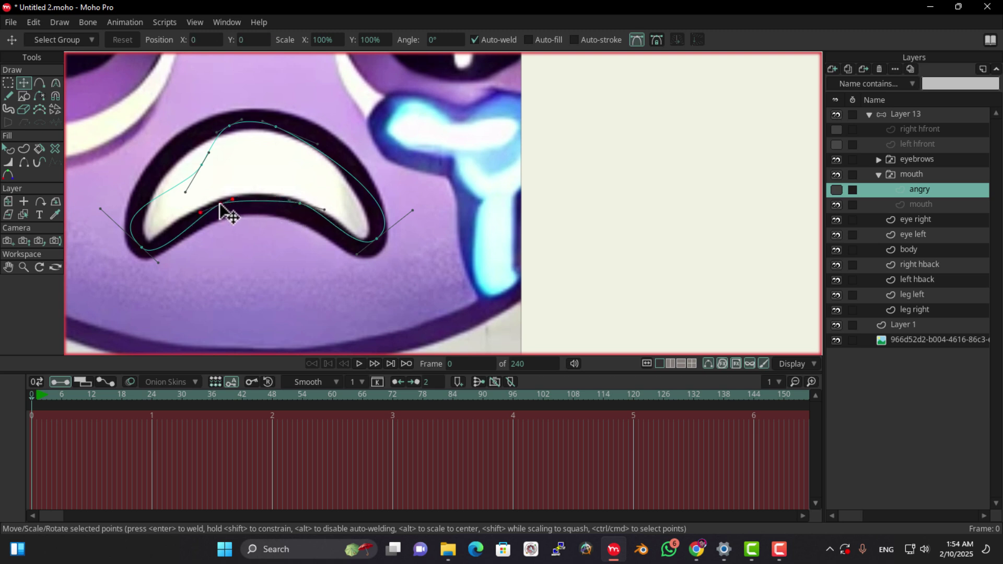
pyautogui.moveTo(299, 208); pyautogui.dragTo(252, 209)
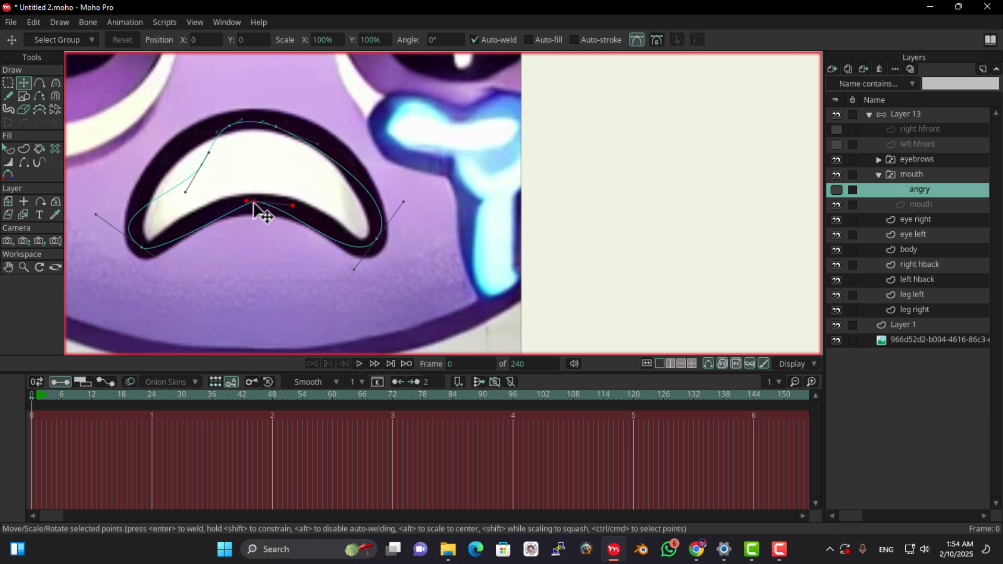
# Move the upper-edge points outward and adjust the left corner's handle to trace the reference frown's upper outline.
pyautogui.moveTo(204, 168); pyautogui.dragTo(174, 152)
pyautogui.moveTo(93, 222); pyautogui.dragTo(120, 214)
pyautogui.moveTo(277, 129); pyautogui.dragTo(290, 124)
pyautogui.moveTo(227, 130); pyautogui.dragTo(227, 123)
pyautogui.moveTo(178, 147); pyautogui.dragTo(173, 154)
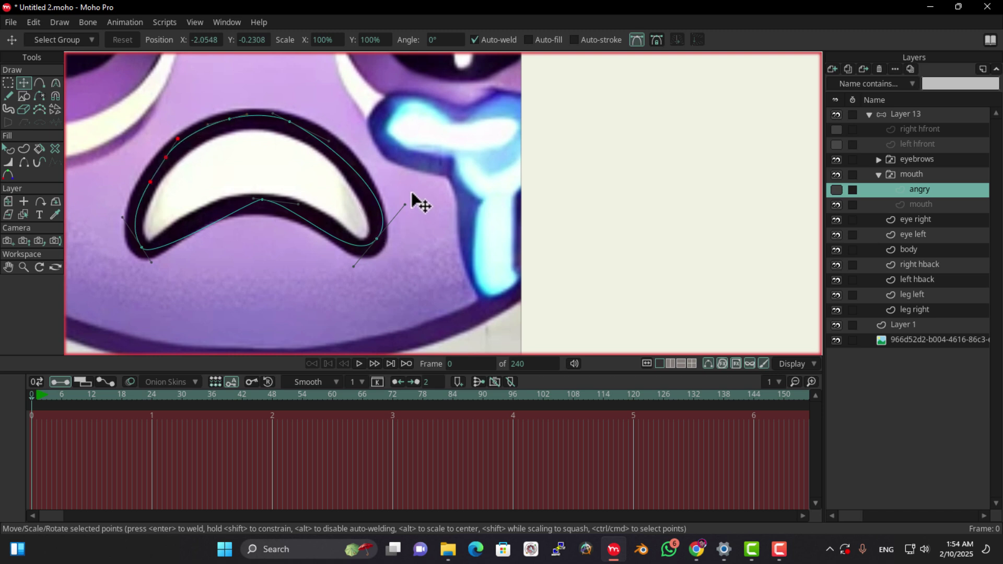
# Reposition both mouth corners and angle their handles to match the tips of the reference frown.
pyautogui.moveTo(407, 202)
pyautogui.mouseDown()
pyautogui.moveTo(385, 193)
pyautogui.moveTo(405, 184)
pyautogui.moveTo(410, 195)
pyautogui.moveTo(382, 193)
pyautogui.moveTo(396, 192)
pyautogui.mouseUp()
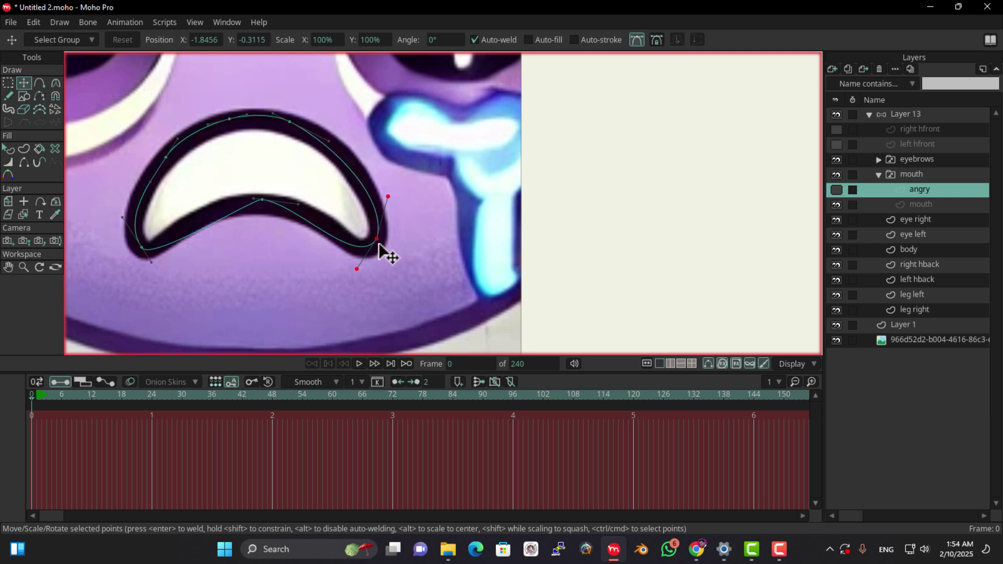
pyautogui.moveTo(346, 268); pyautogui.dragTo(378, 257)
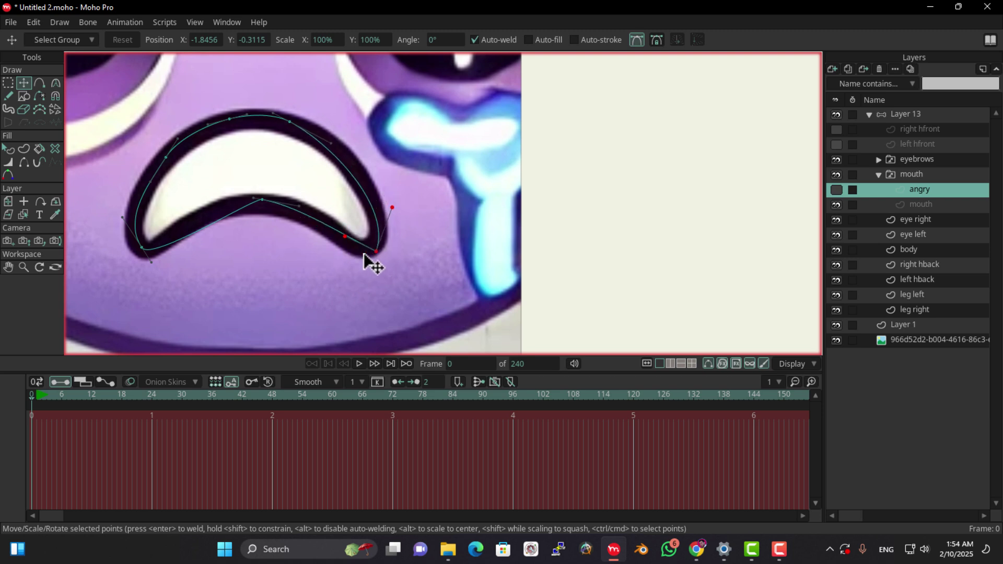
pyautogui.moveTo(147, 266)
pyautogui.mouseDown()
pyautogui.moveTo(173, 215)
pyautogui.moveTo(150, 259)
pyautogui.mouseUp()
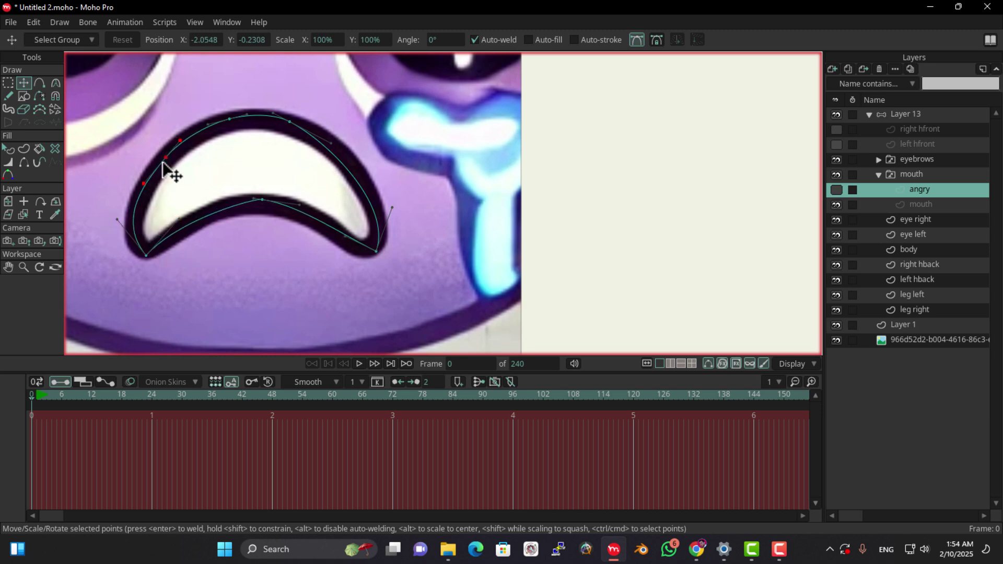
# Refine the upper curve, the lower edge's bend and the right corner to follow the dark reference outline.
pyautogui.moveTo(167, 158); pyautogui.dragTo(164, 155)
pyautogui.moveTo(291, 122); pyautogui.dragTo(339, 142)
pyautogui.moveTo(253, 208)
pyautogui.mouseDown()
pyautogui.moveTo(212, 208)
pyautogui.moveTo(241, 201)
pyautogui.mouseUp()
pyautogui.moveTo(381, 257)
pyautogui.mouseDown()
pyautogui.moveTo(365, 253)
pyautogui.moveTo(404, 237)
pyautogui.moveTo(361, 252)
pyautogui.mouseUp()
# Adjust the lower edge's middle point with its handles and fine-tune the left corner along the reference outline.
pyautogui.click(265, 204)
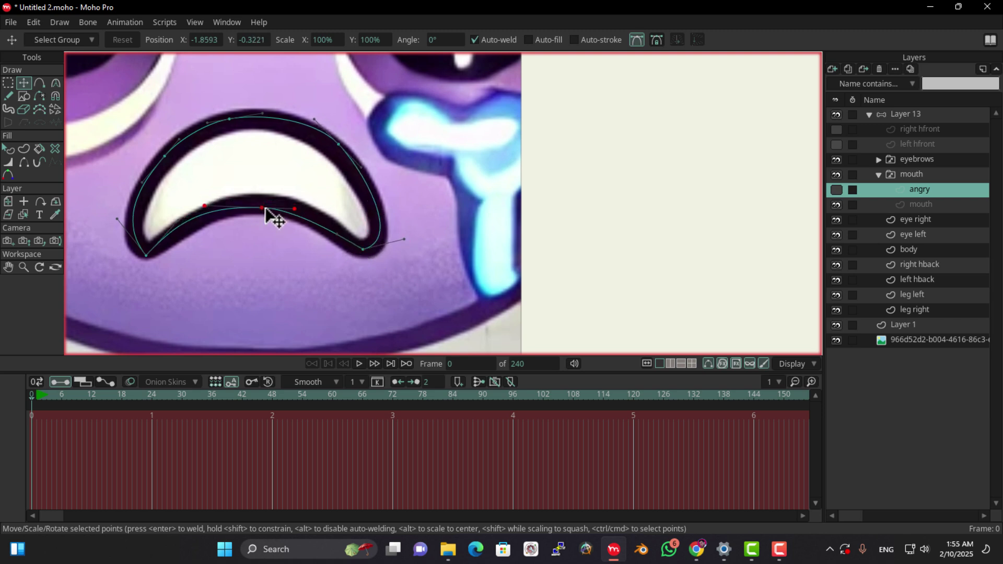
pyautogui.moveTo(206, 196); pyautogui.dragTo(206, 204)
pyautogui.moveTo(267, 201); pyautogui.dragTo(253, 205)
pyautogui.click(147, 255)
pyautogui.moveTo(172, 233); pyautogui.dragTo(145, 253)
pyautogui.moveTo(188, 130); pyautogui.dragTo(113, 203)
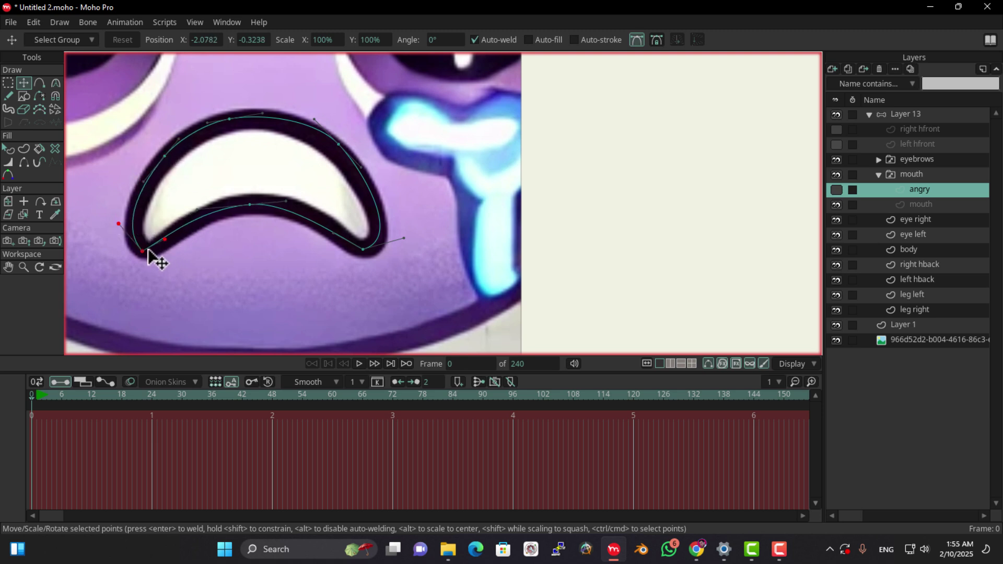
pyautogui.moveTo(146, 249); pyautogui.dragTo(150, 252)
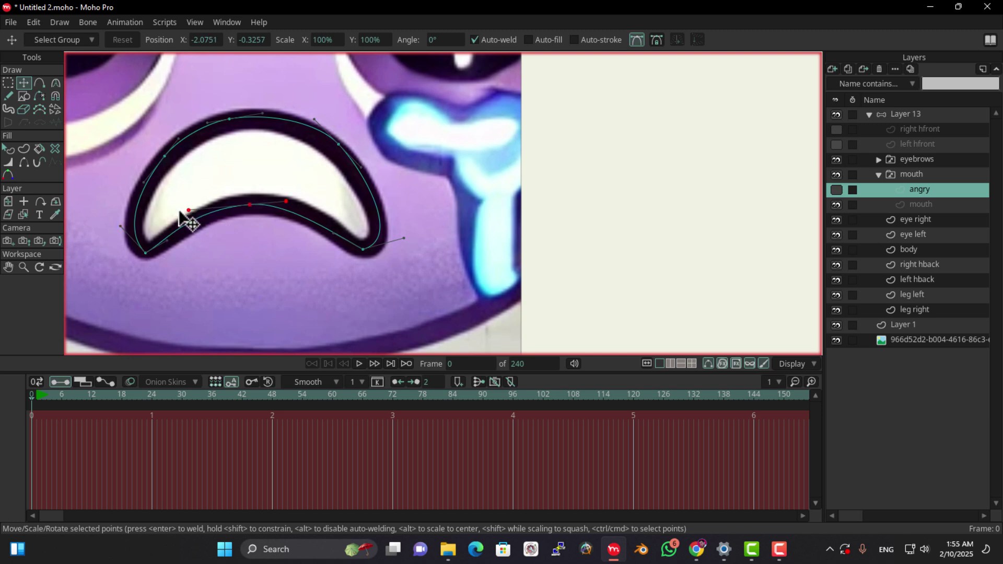
# Reposition the left corner with its handle and push the upper-left curve outward along the reference frown's dark outline.
pyautogui.click(184, 212)
pyautogui.click(146, 254)
pyautogui.moveTo(121, 226); pyautogui.dragTo(113, 226)
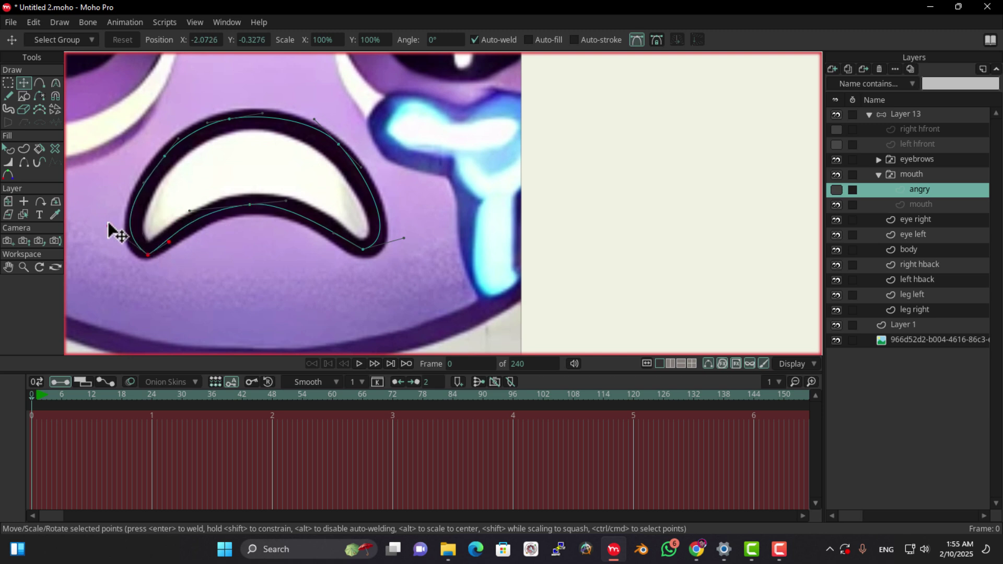
pyautogui.moveTo(179, 139)
pyautogui.mouseDown()
pyautogui.moveTo(193, 143)
pyautogui.moveTo(189, 131)
pyautogui.mouseUp()
pyautogui.scroll(-2, 318, 160)
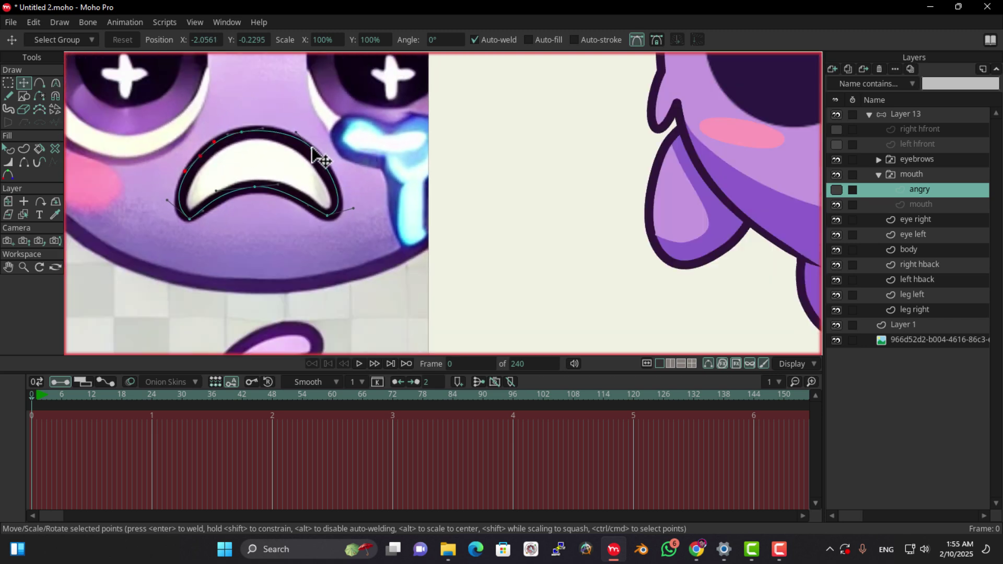
# Adjust the upper-right curve and angle the right corner's handle upward to follow the reference outline.
pyautogui.click(308, 149)
pyautogui.moveTo(311, 148); pyautogui.dragTo(275, 129)
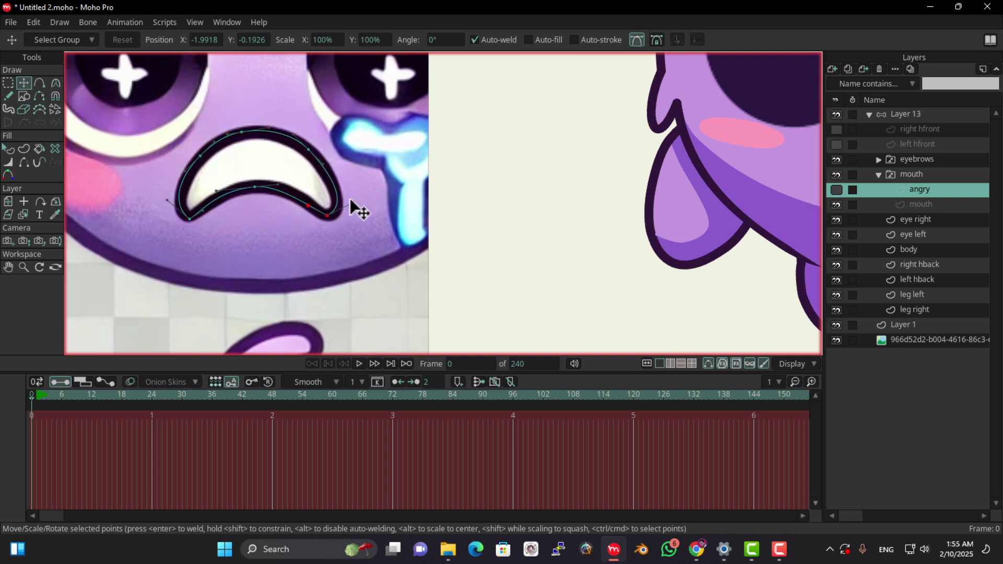
pyautogui.moveTo(350, 200)
pyautogui.mouseDown()
pyautogui.moveTo(331, 218)
pyautogui.moveTo(351, 199)
pyautogui.mouseUp()
pyautogui.scroll(1, 273, 187)
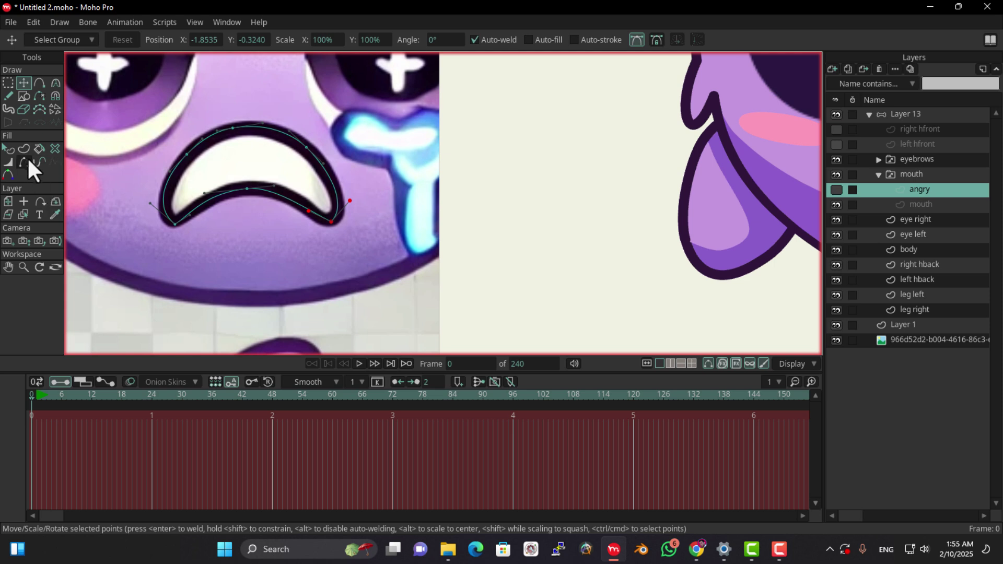
# Select the whole mouth outline for a new shape and show the Style window.
pyautogui.click(23, 149)
pyautogui.moveTo(376, 100); pyautogui.dragTo(81, 350)
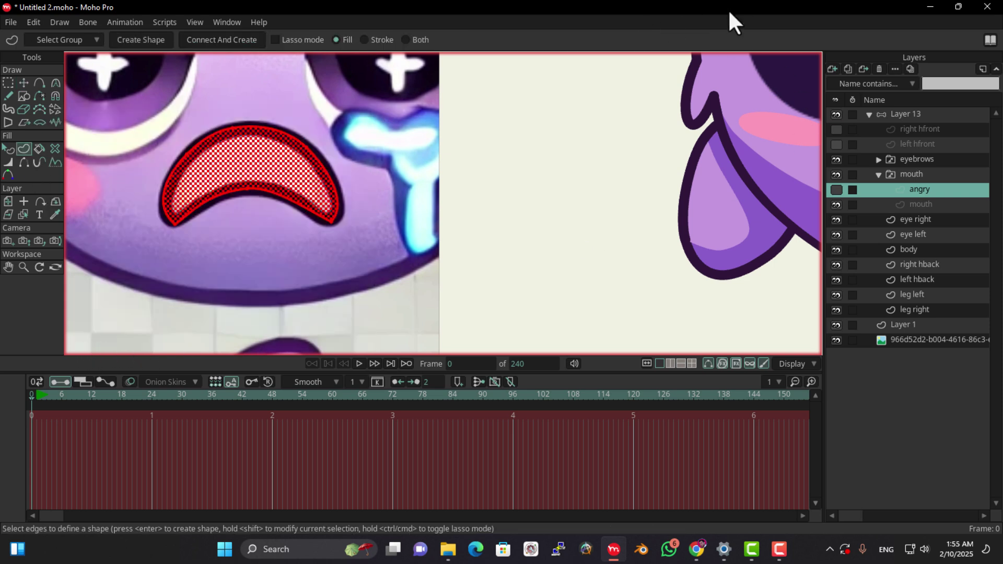
pyautogui.press('F9')
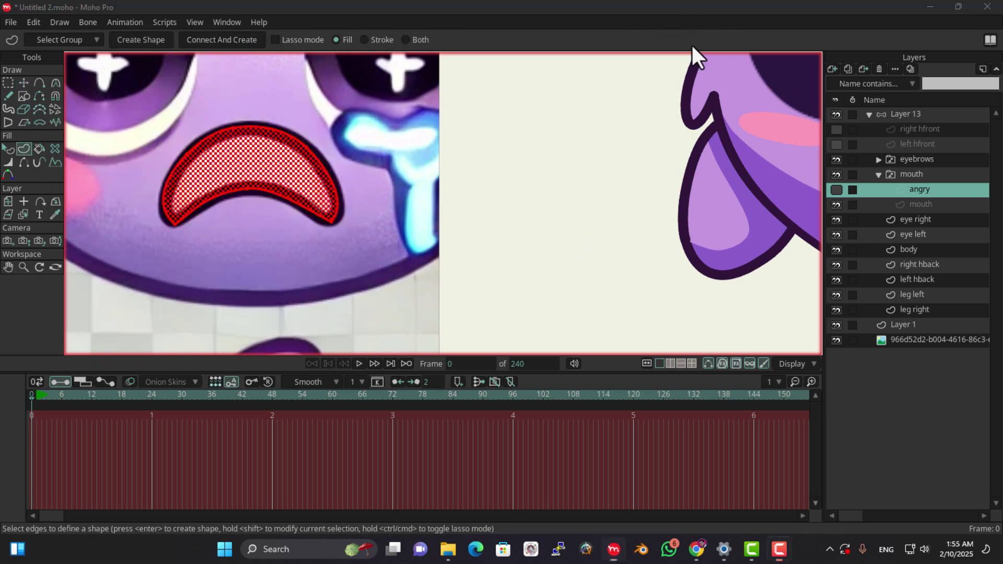
pyautogui.click(225, 24)
pyautogui.click(267, 88)
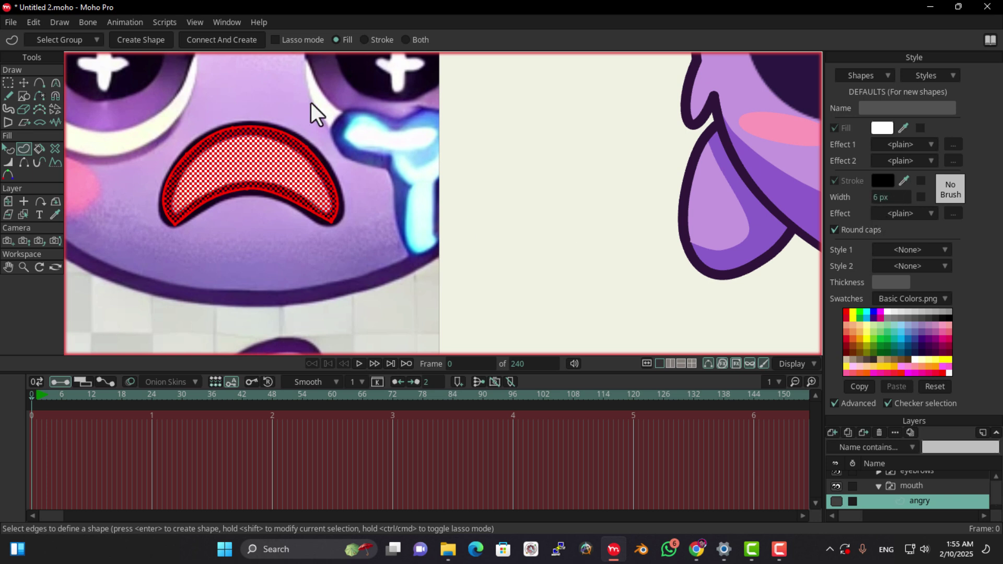
# Create a white-filled shape from the mouth outline and turn on the angry layer's visibility.
pyautogui.click(158, 40)
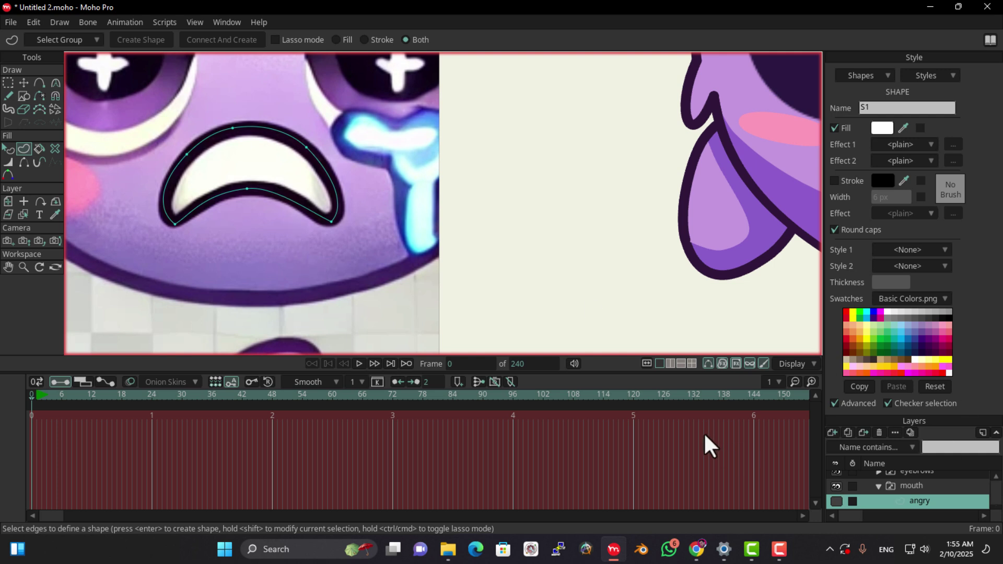
pyautogui.click(837, 501)
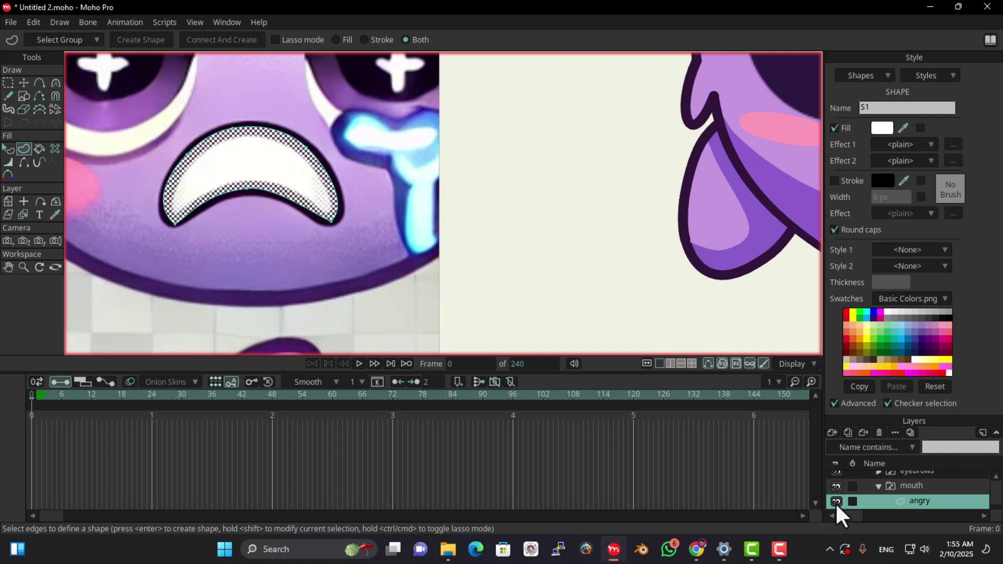
pyautogui.click(487, 269)
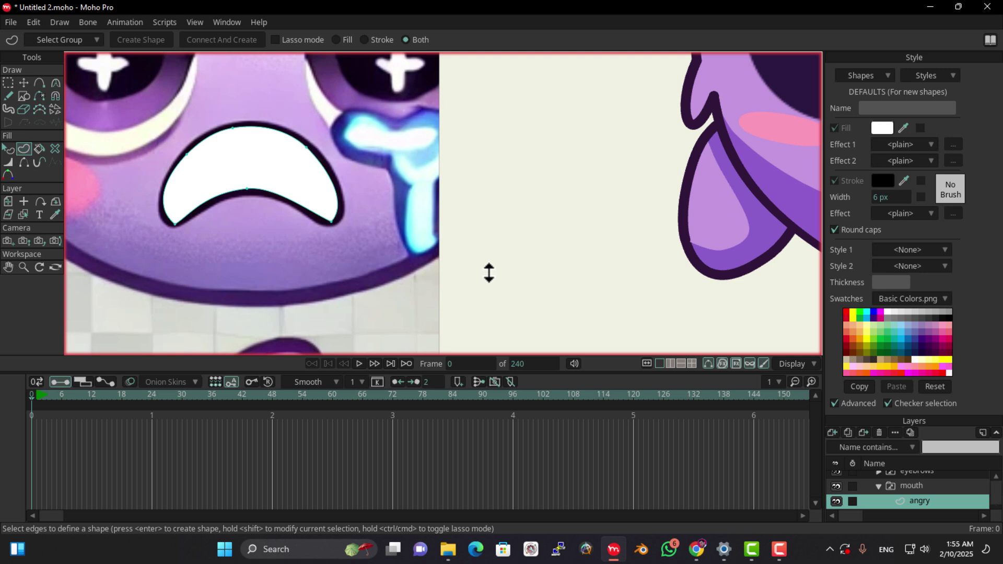
# Try to recreate the mouth shape with both fill and stroke, and hide the reference image layer.
pyautogui.moveTo(423, 98); pyautogui.dragTo(91, 310)
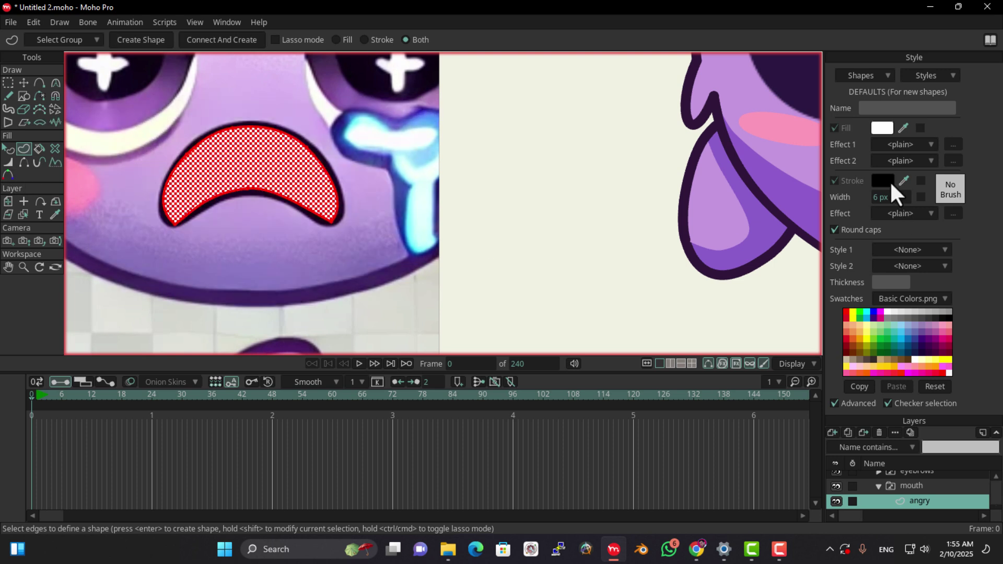
pyautogui.click(162, 40)
pyautogui.click(215, 262)
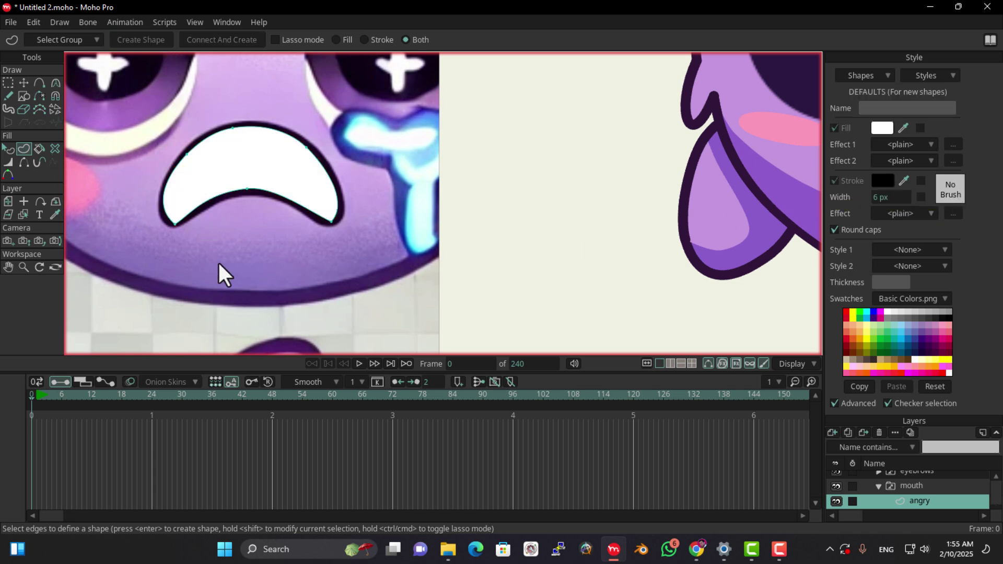
pyautogui.scroll(-5, 864, 498)
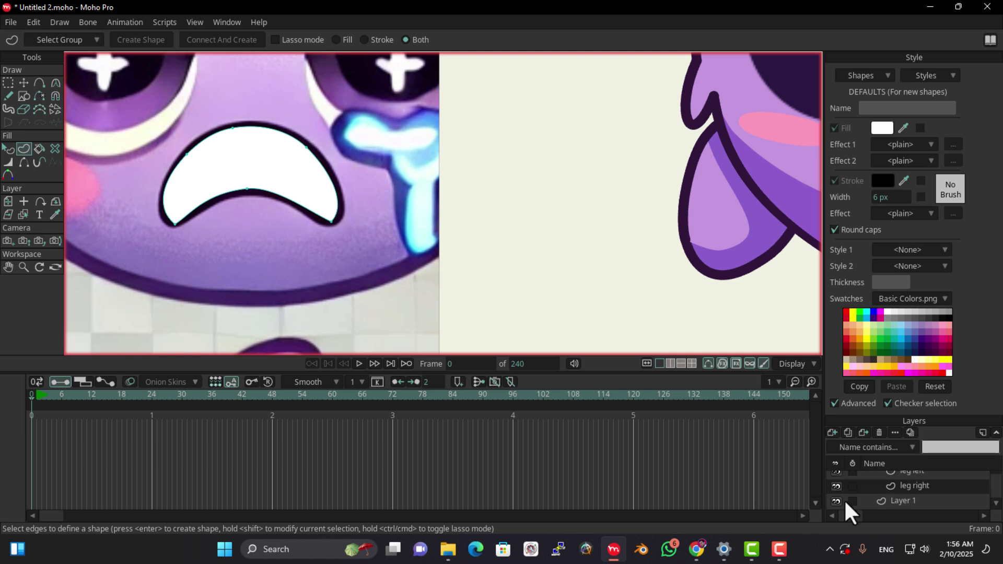
pyautogui.click(837, 495)
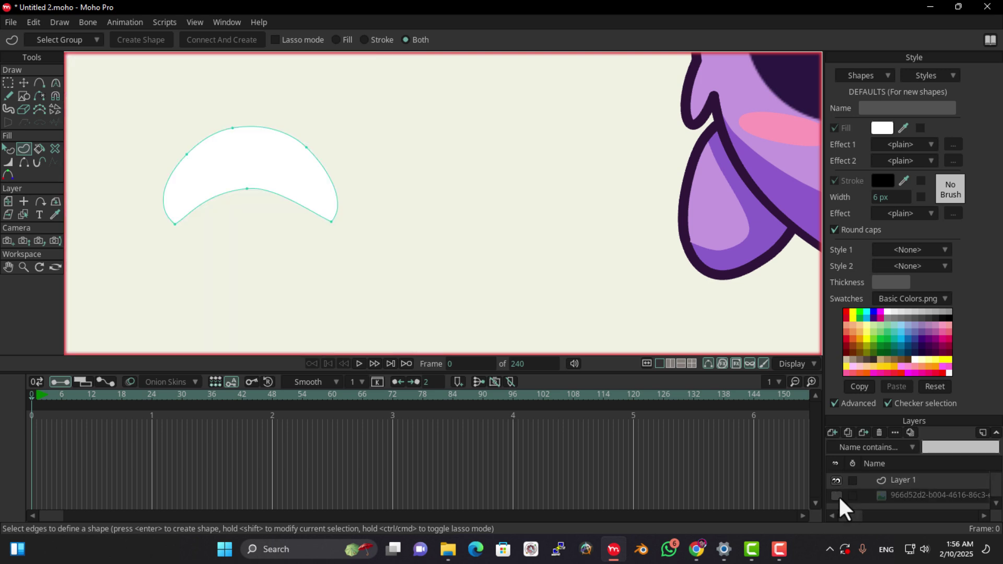
# Try to create a stroke-only shape from the whole mouth outline.
pyautogui.moveTo(385, 106); pyautogui.dragTo(90, 274)
pyautogui.click(364, 40)
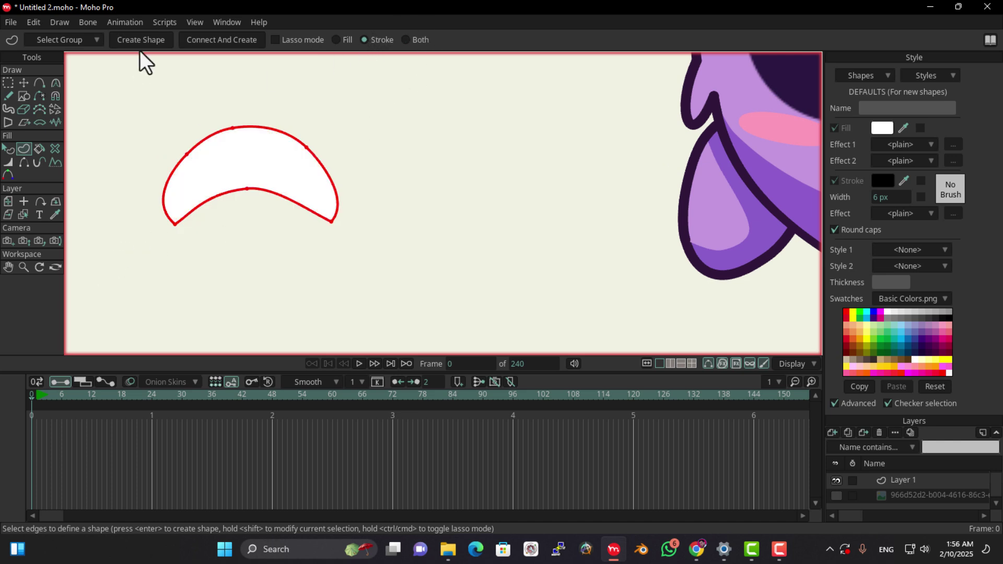
pyautogui.click(142, 42)
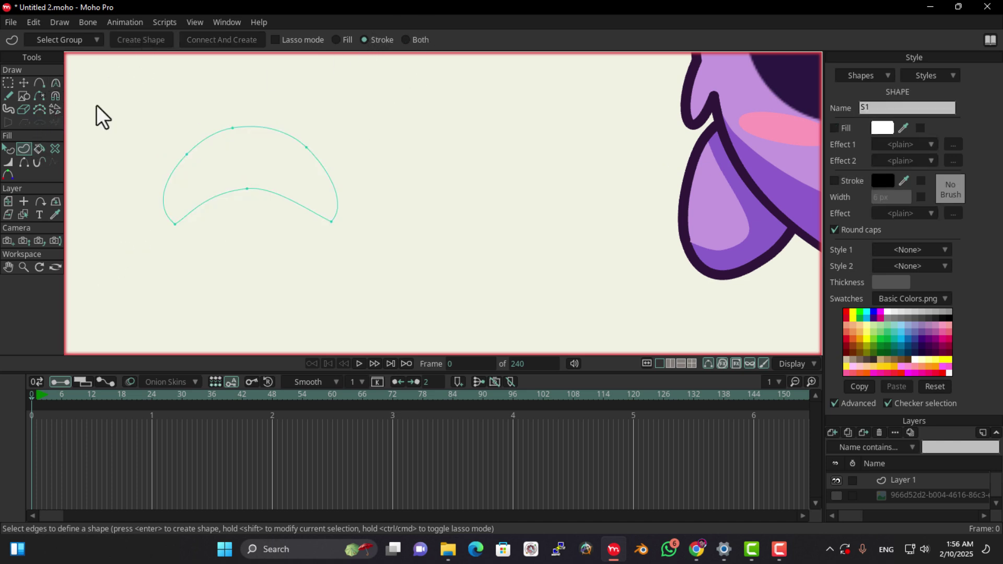
# Create a shape with both white fill and a 5 px black stroke from the whole mouth outline.
pyautogui.moveTo(403, 103); pyautogui.dragTo(93, 305)
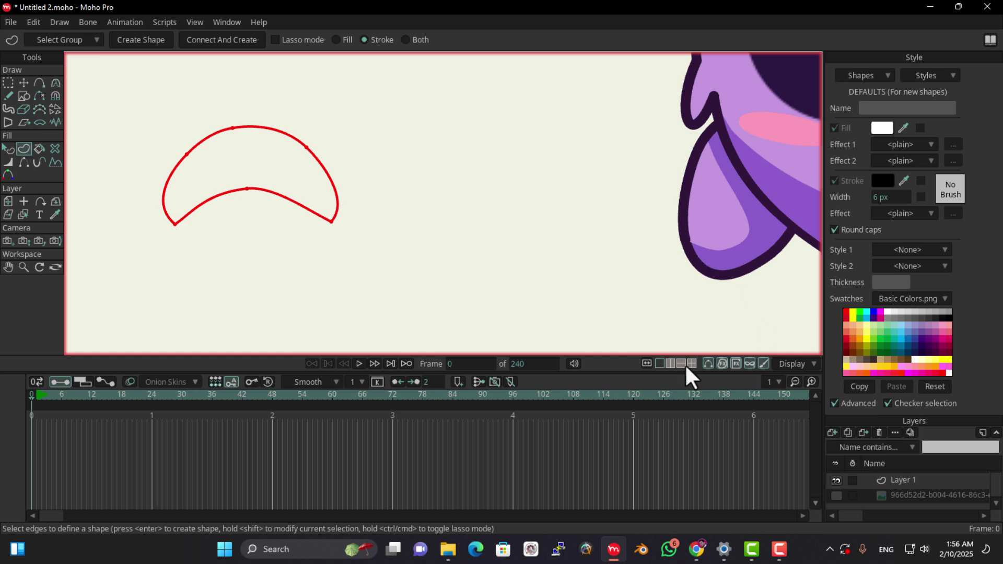
pyautogui.scroll(5, 202, 184)
pyautogui.scroll(-3, 203, 186)
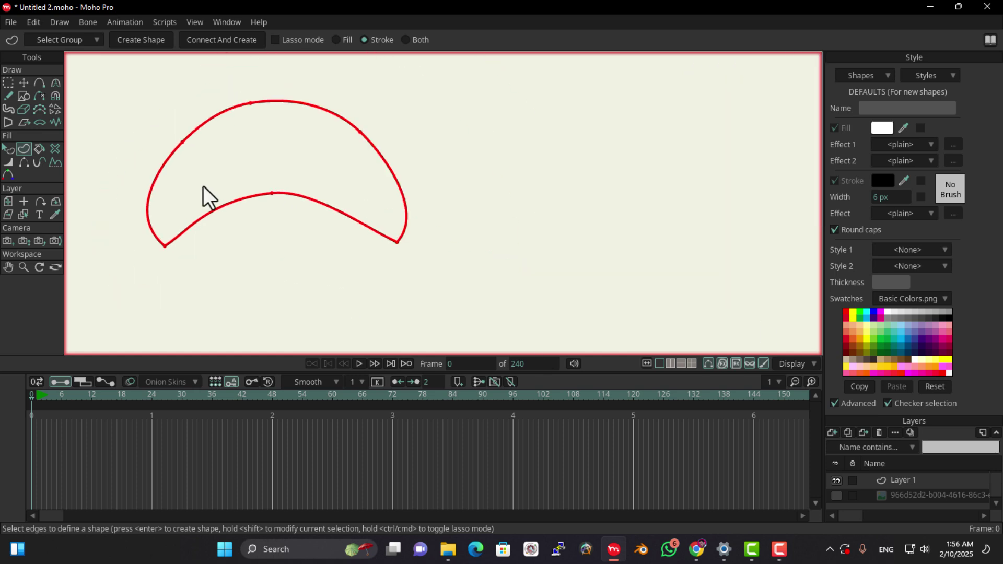
pyautogui.click(406, 41)
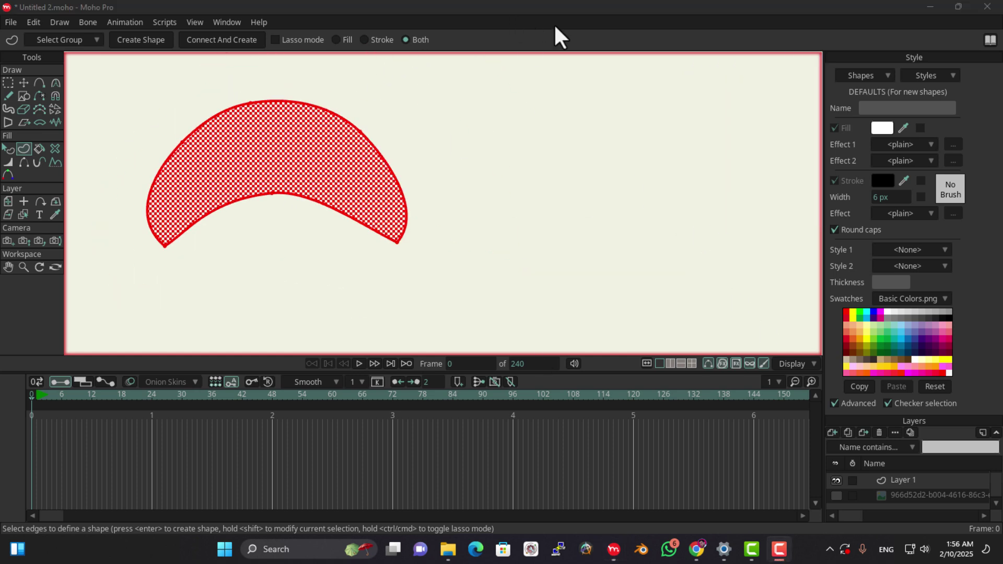
pyautogui.scroll(10, 923, 484)
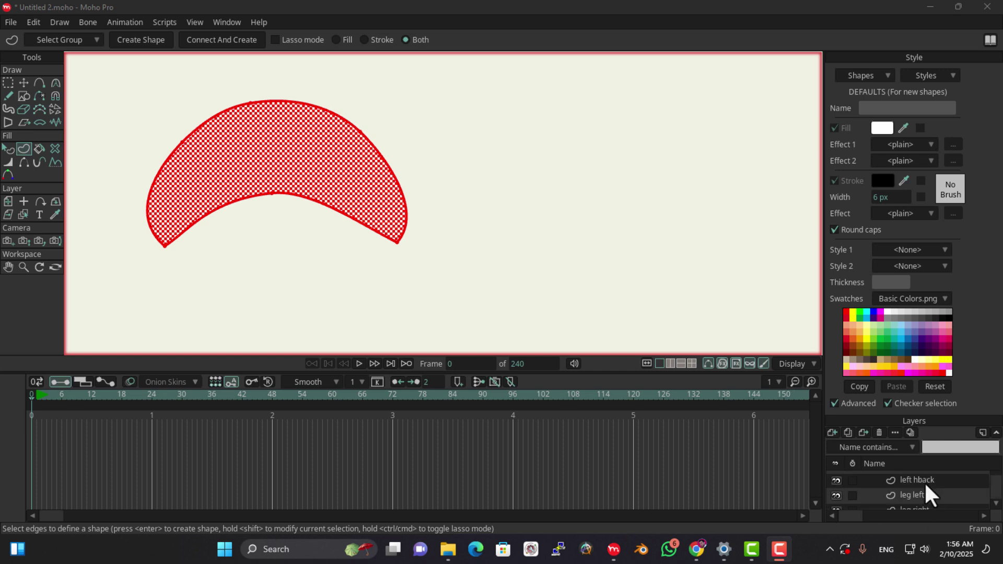
pyautogui.scroll(2, 927, 487)
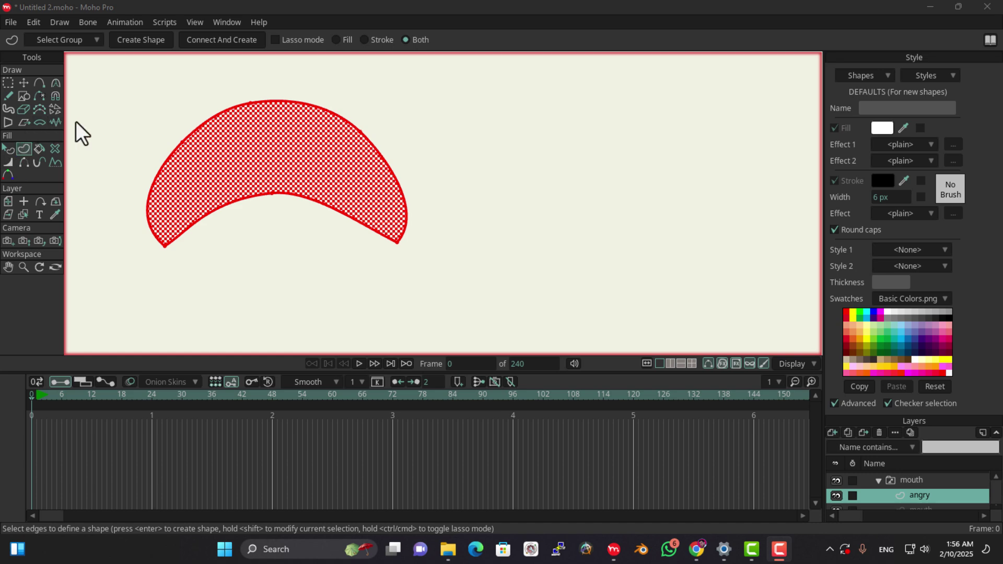
pyautogui.click(370, 40)
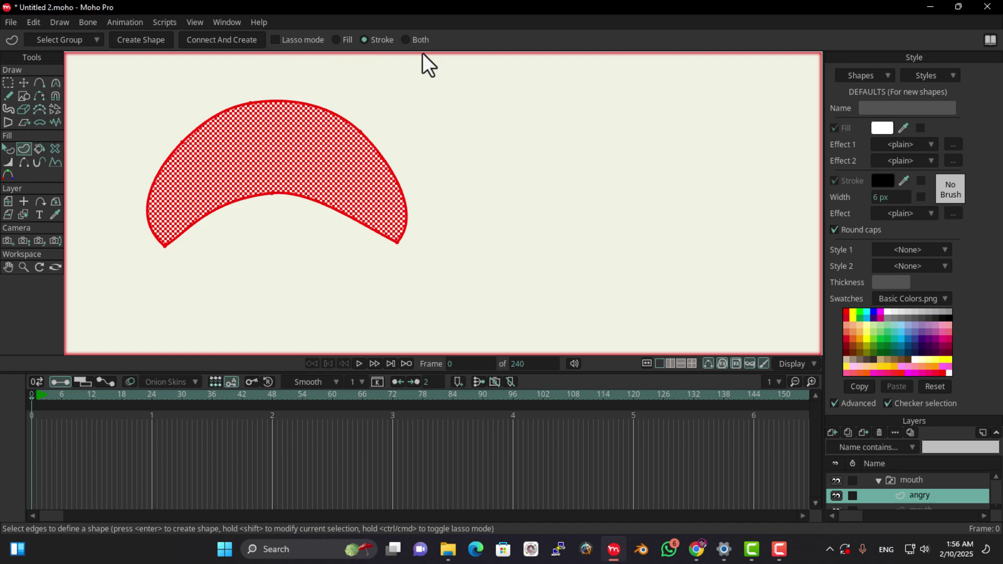
pyautogui.moveTo(906, 189); pyautogui.dragTo(873, 203)
pyautogui.click(406, 41)
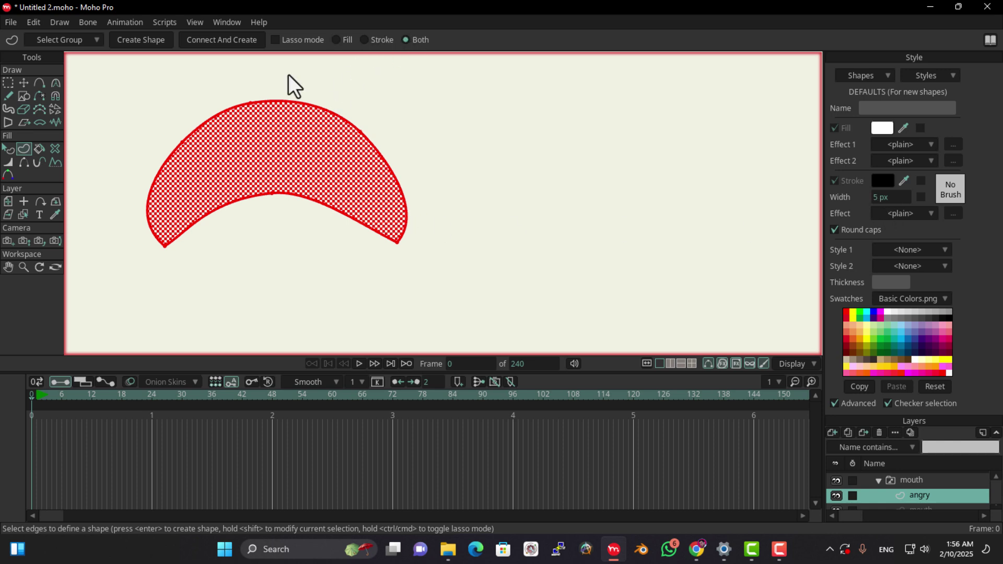
pyautogui.click(145, 40)
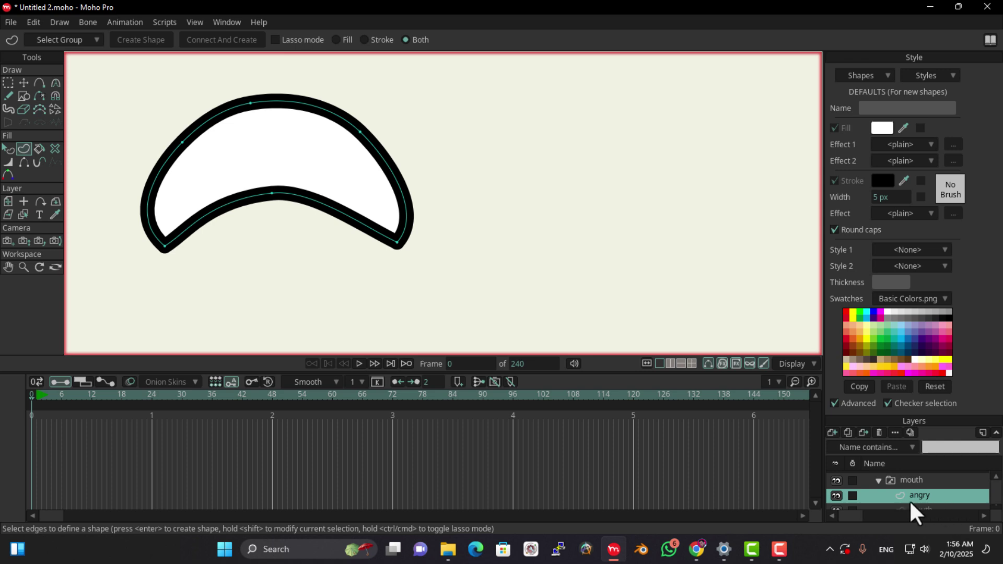
# Examine the angry mouth beside the whole character and up close from the Layer 13 rig.
pyautogui.click(920, 483)
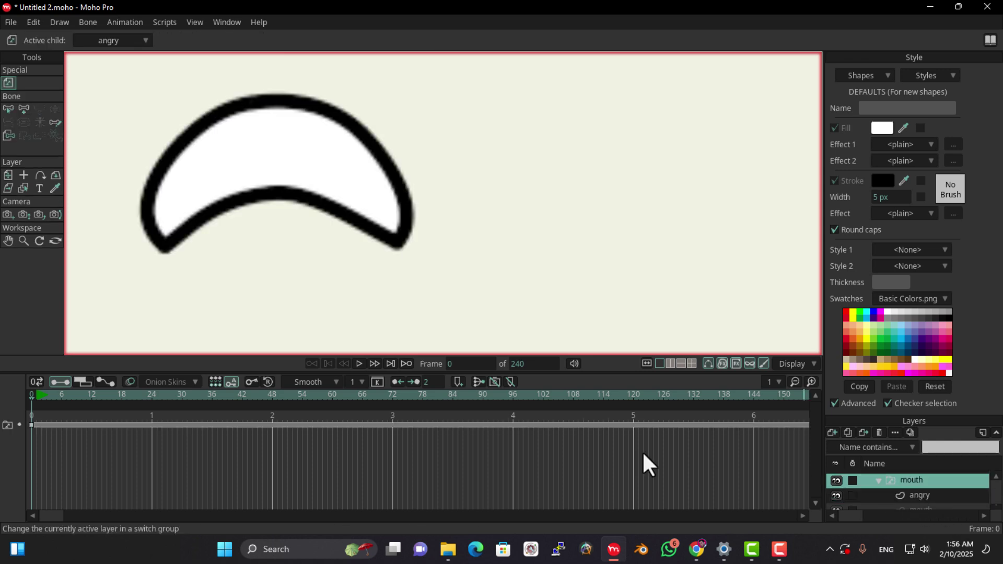
pyautogui.scroll(2, 909, 483)
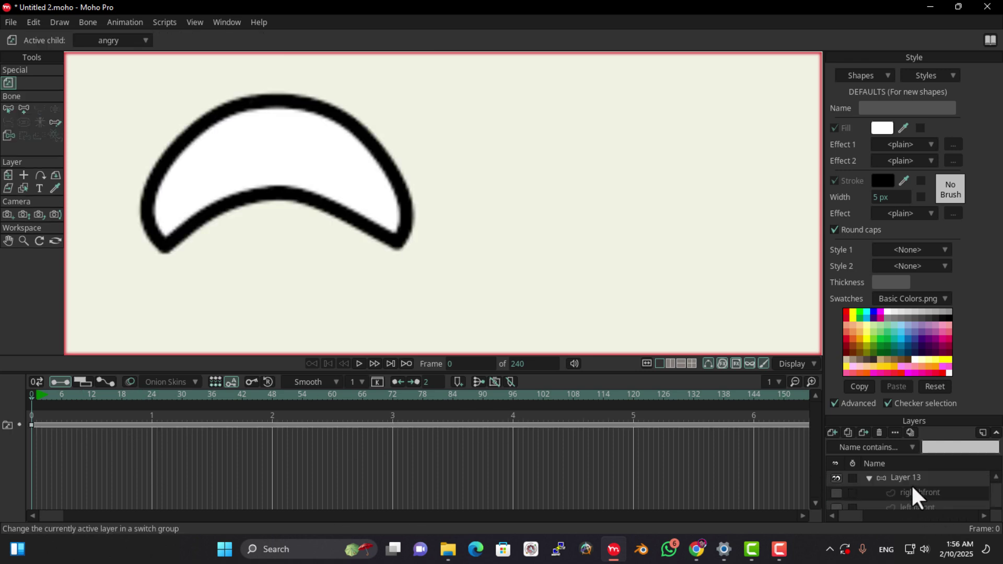
pyautogui.click(912, 477)
pyautogui.scroll(-5, 354, 284)
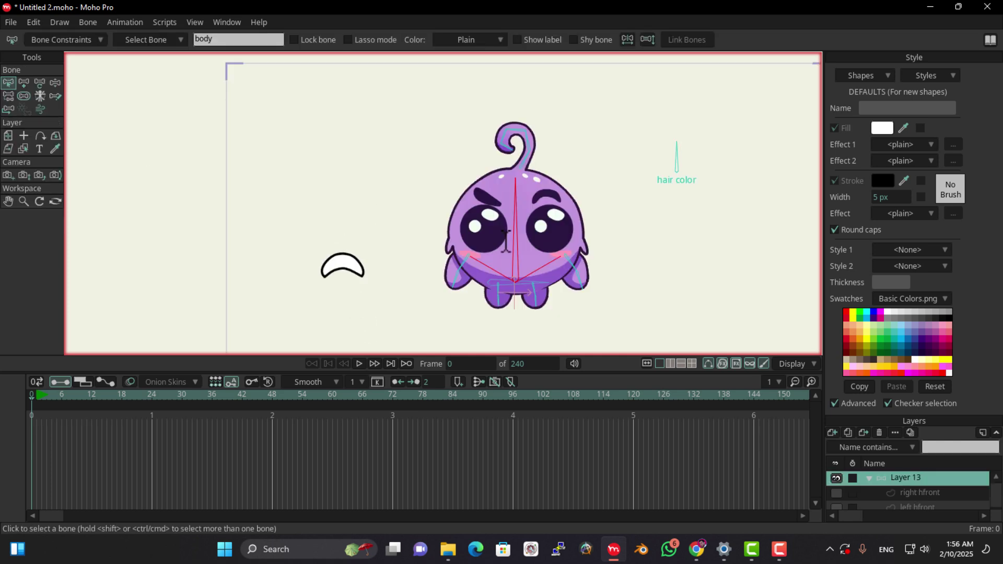
pyautogui.scroll(4, 475, 295)
pyautogui.scroll(3, 172, 282)
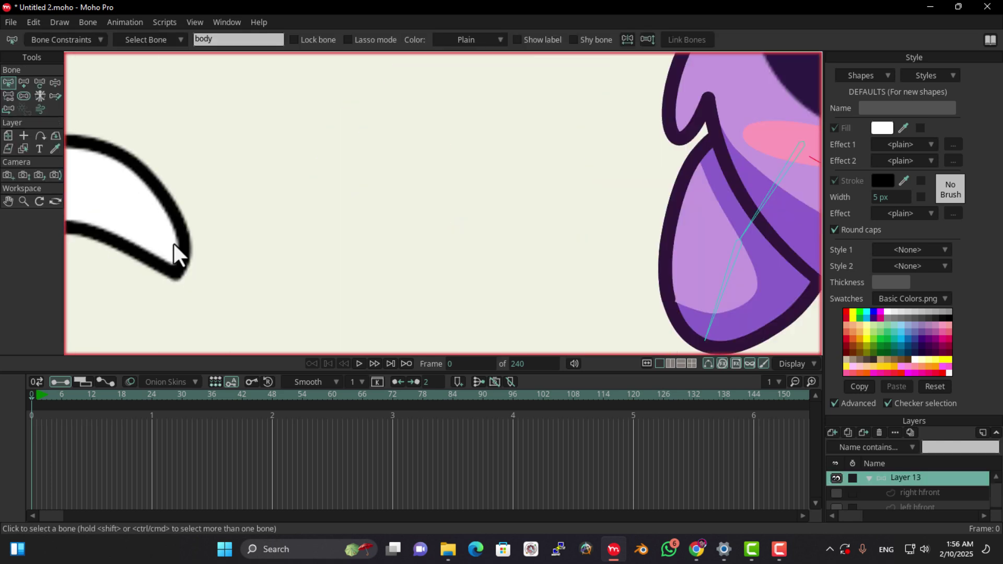
pyautogui.moveTo(175, 253); pyautogui.dragTo(504, 244)
pyautogui.scroll(3, 415, 207)
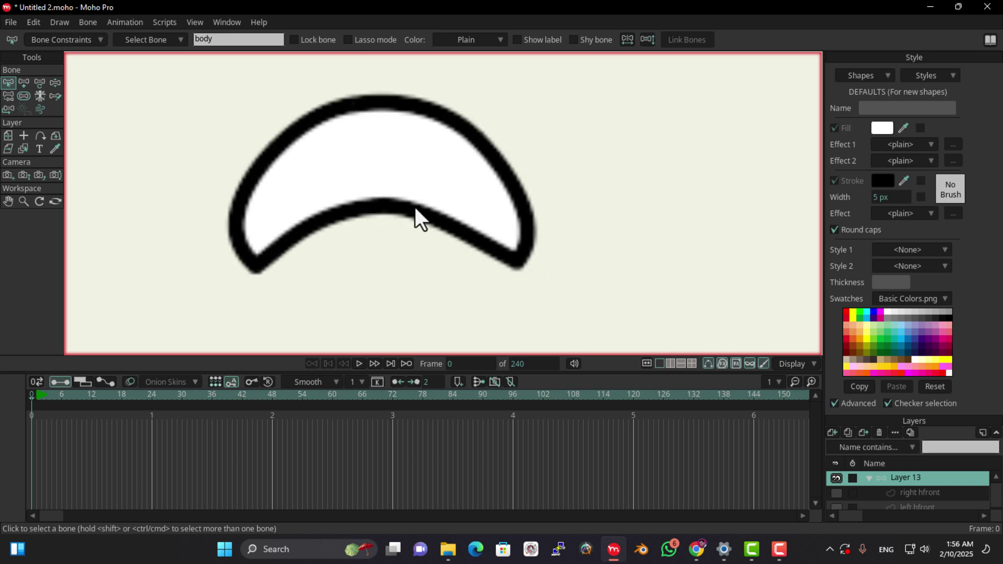
# On the angry layer, flatten the lower edge's middle handles, level the left corner's inner handle and move the right corner slightly inward.
pyautogui.scroll(-2, 922, 487)
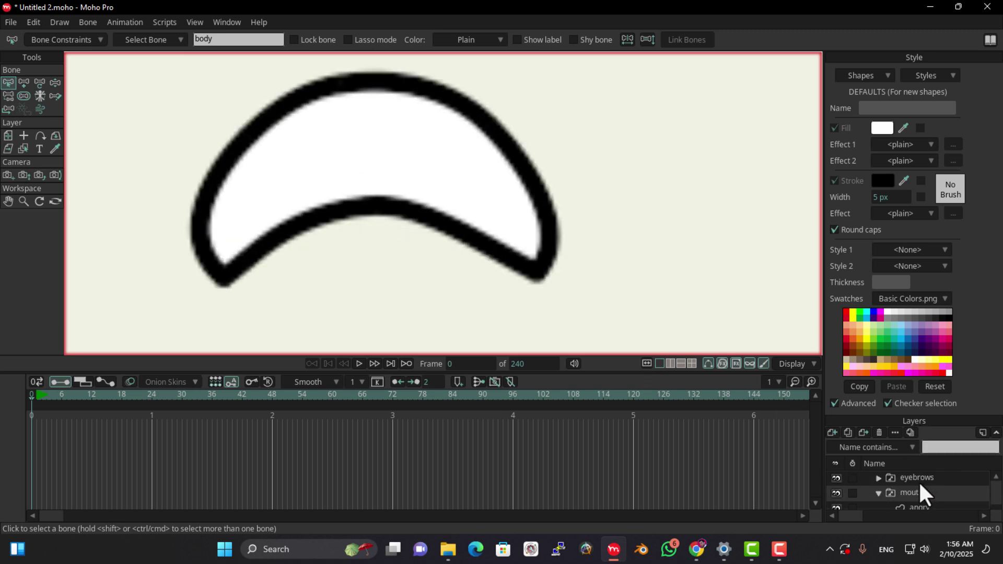
pyautogui.scroll(-2, 925, 495)
pyautogui.click(925, 496)
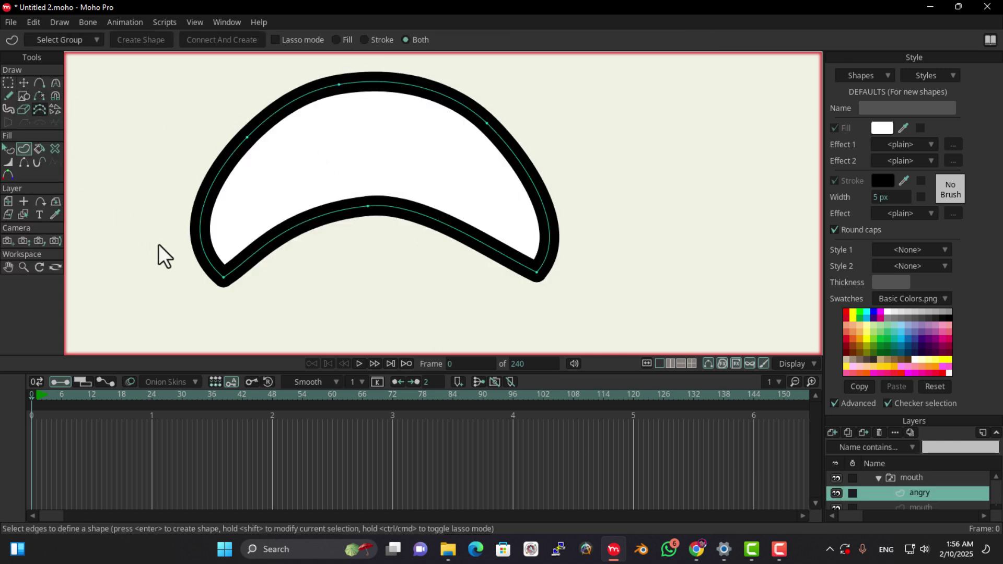
pyautogui.click(23, 83)
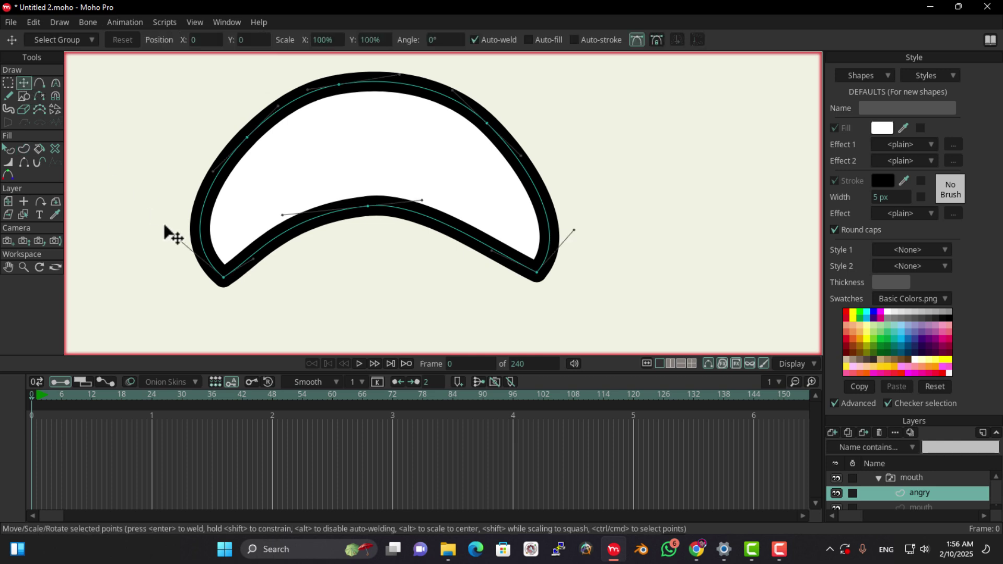
pyautogui.moveTo(253, 259); pyautogui.dragTo(245, 278)
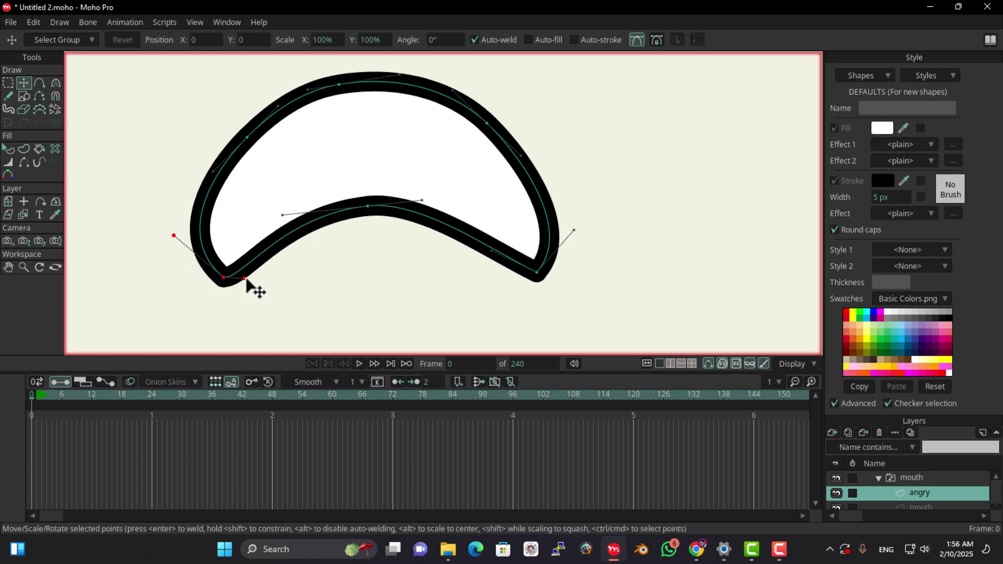
pyautogui.moveTo(282, 214); pyautogui.dragTo(275, 207)
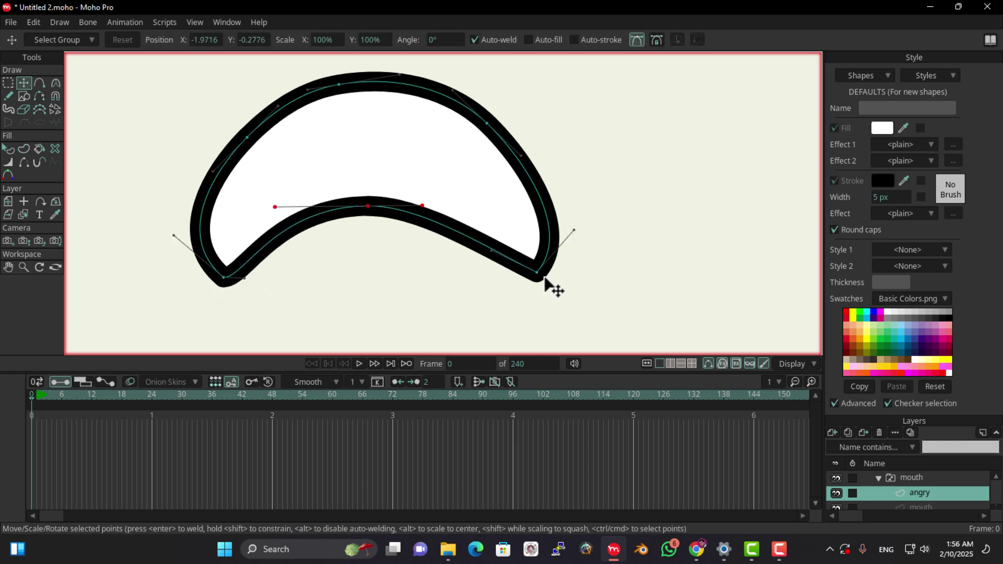
pyautogui.moveTo(545, 278); pyautogui.dragTo(538, 277)
pyautogui.moveTo(420, 205); pyautogui.dragTo(443, 205)
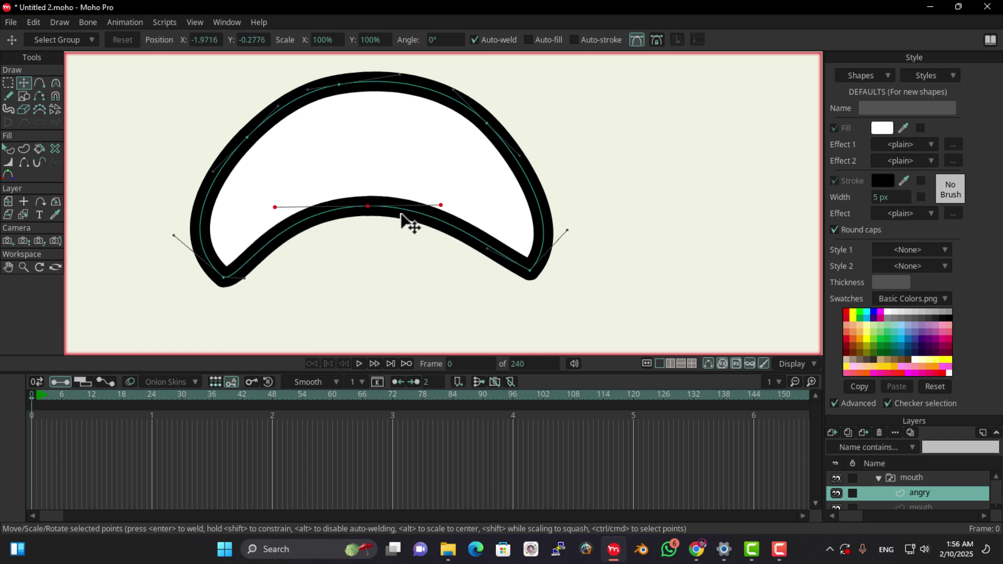
# Refine the angry mouth by lowering the bottom curve's middle point, pulling the left corner's outer handle inward and moving the upper-right point outward.
pyautogui.moveTo(369, 208); pyautogui.dragTo(374, 211)
pyautogui.scroll(-4, 381, 222)
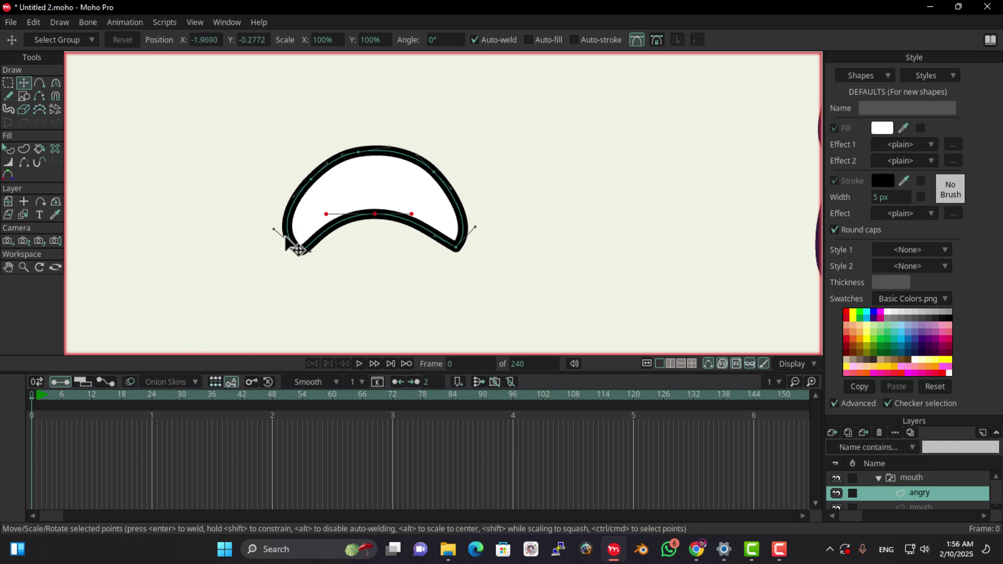
pyautogui.click(297, 248)
pyautogui.moveTo(284, 230); pyautogui.dragTo(287, 230)
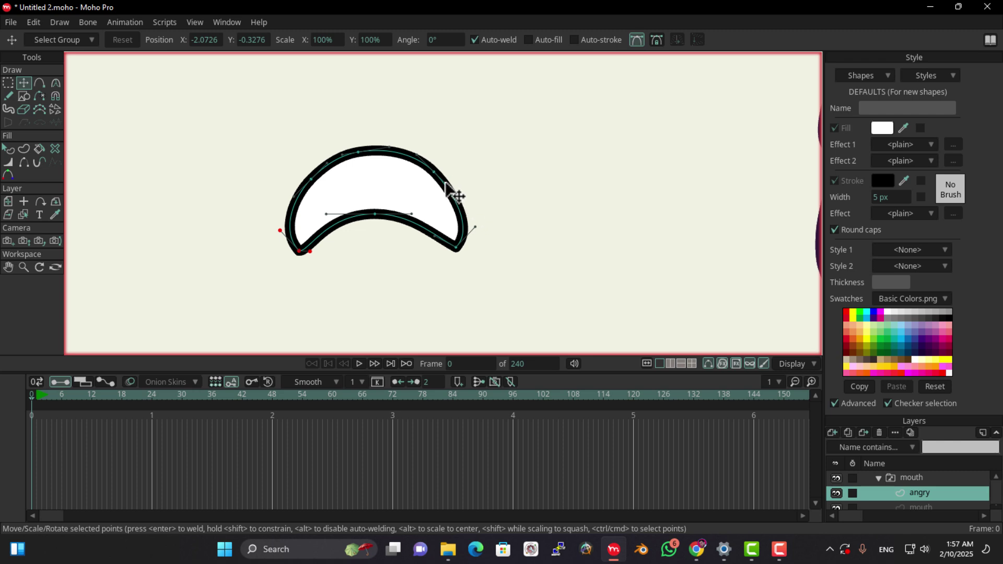
pyautogui.click(437, 167)
pyautogui.moveTo(443, 167); pyautogui.dragTo(464, 206)
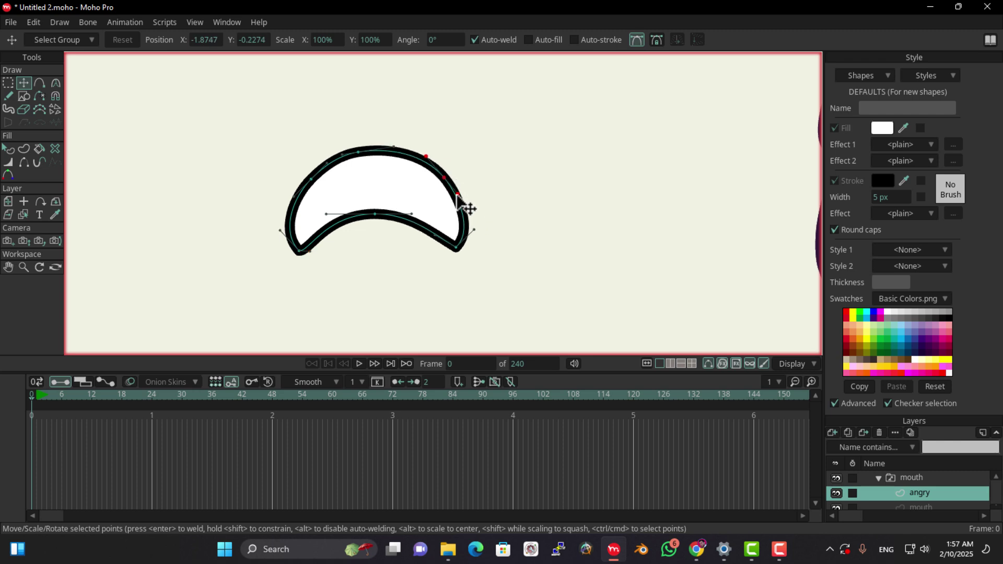
# Select the whole angry mouth and move it onto the purple character's face, centred below the eyes.
pyautogui.scroll(-3, 464, 206)
pyautogui.click(8, 83)
pyautogui.scroll(-5, 510, 197)
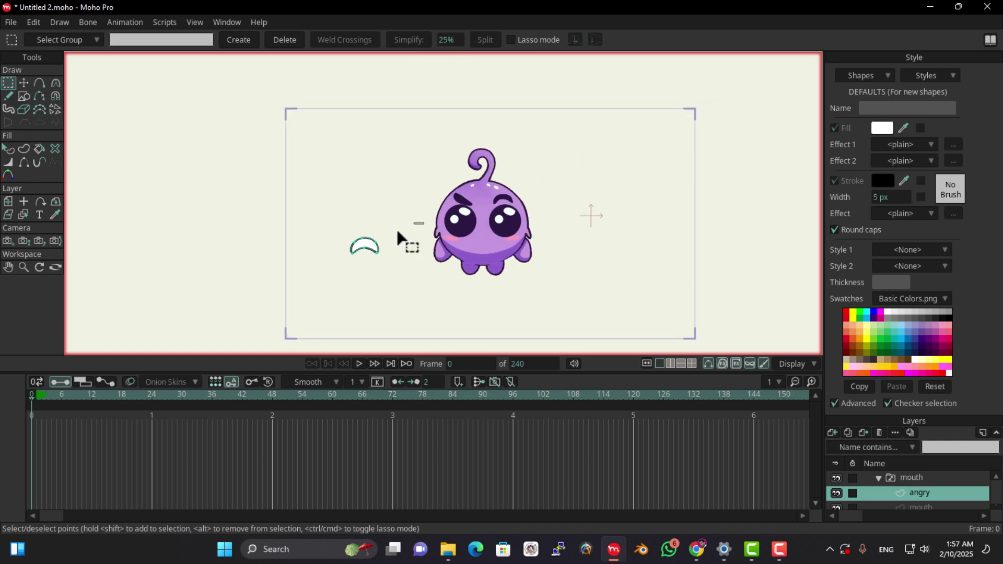
pyautogui.moveTo(421, 224); pyautogui.dragTo(324, 289)
pyautogui.click(24, 83)
pyautogui.scroll(4, 422, 282)
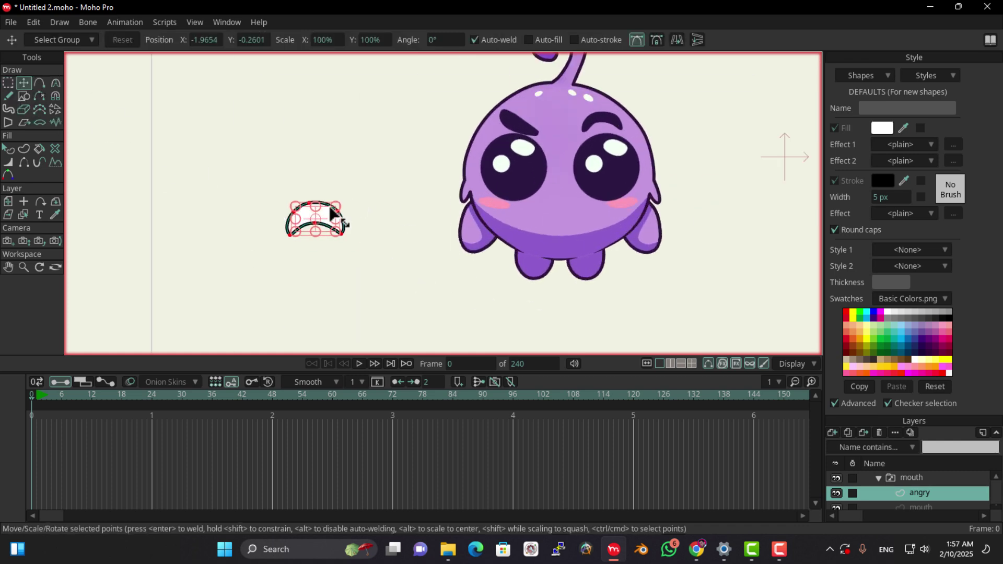
pyautogui.moveTo(326, 216); pyautogui.dragTo(577, 209)
pyautogui.scroll(5, 867, 493)
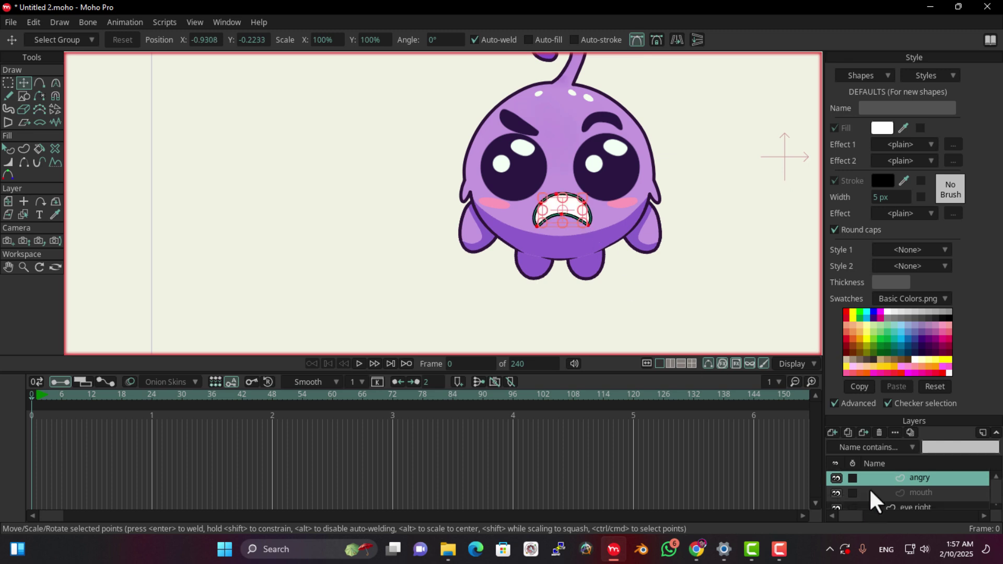
# Show the reference expression sheet image and examine its angry faces beside the character.
pyautogui.click(837, 495)
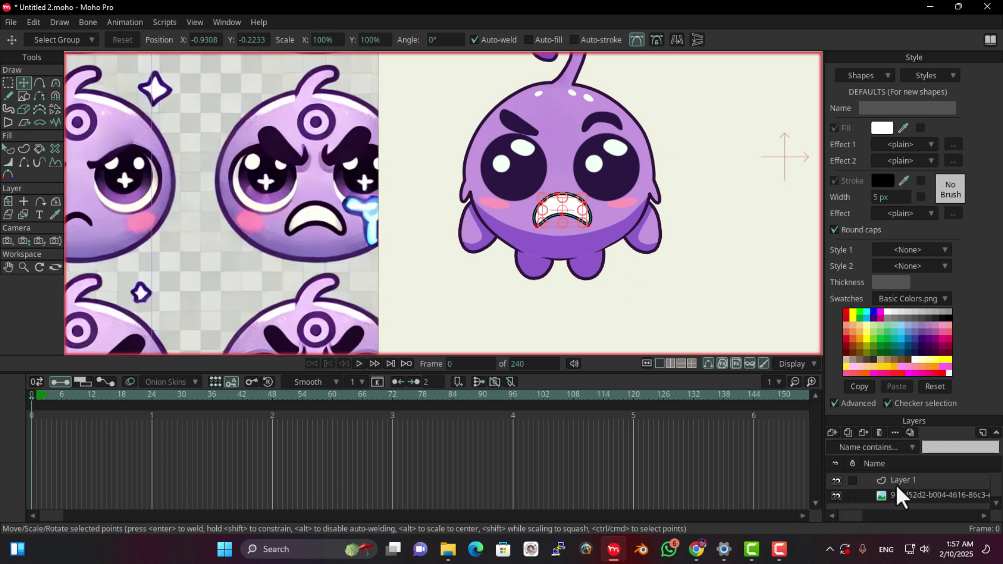
pyautogui.scroll(-3, 899, 487)
pyautogui.scroll(-3, 178, 187)
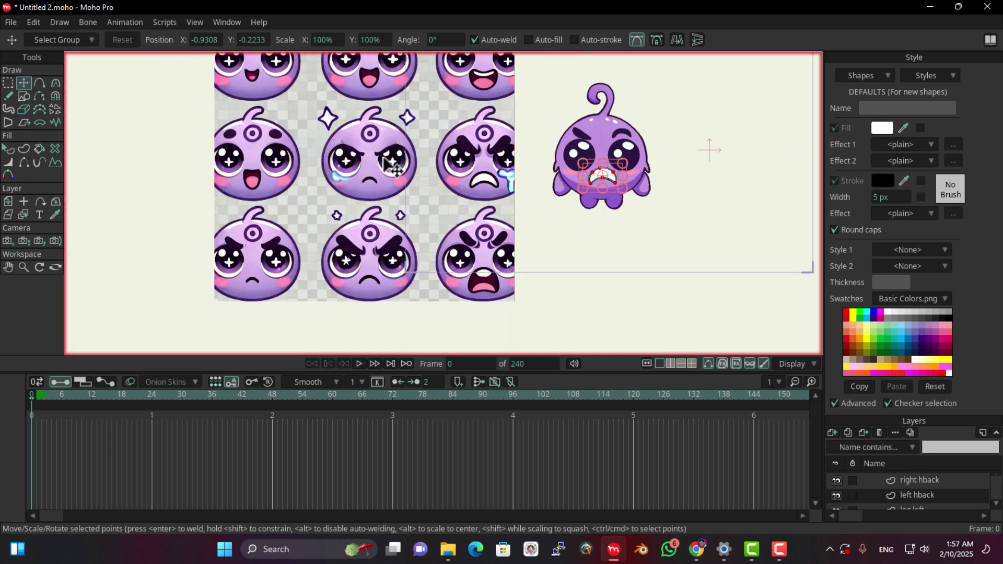
pyautogui.moveTo(394, 157); pyautogui.dragTo(293, 169)
pyautogui.moveTo(230, 213); pyautogui.dragTo(365, 195)
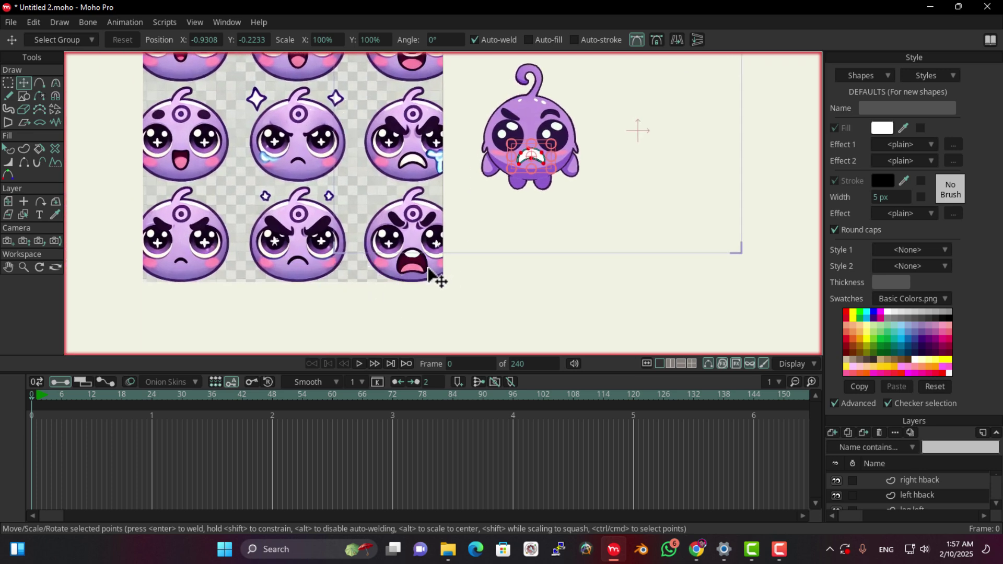
# Duplicate the angry layer inside the mouth group.
pyautogui.scroll(3, 918, 495)
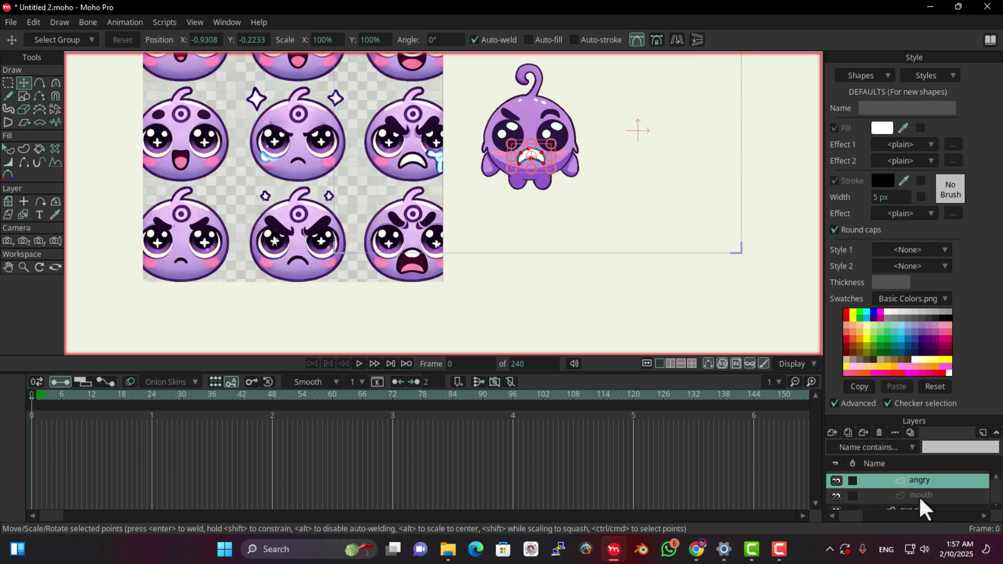
pyautogui.scroll(1, 918, 495)
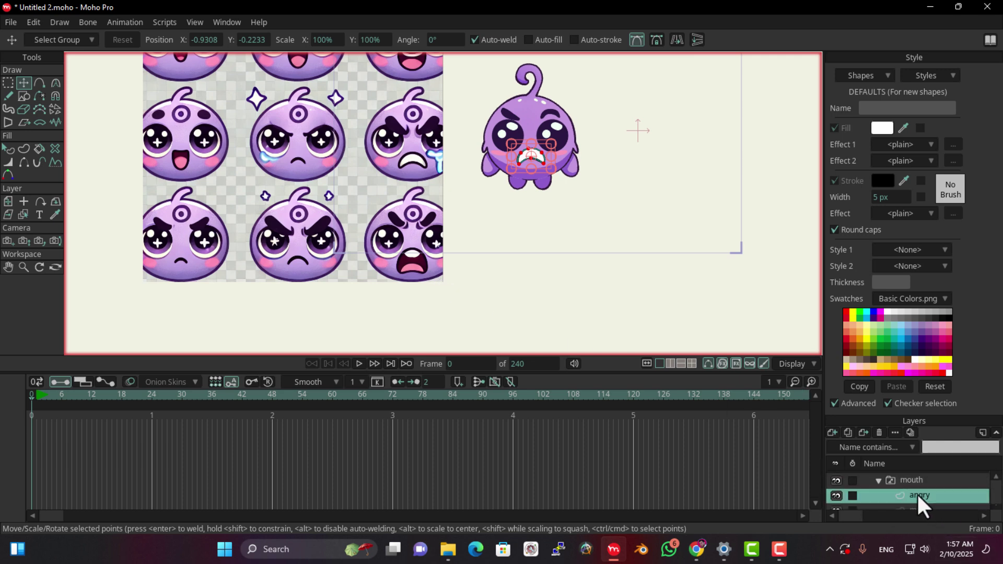
pyautogui.click(849, 434)
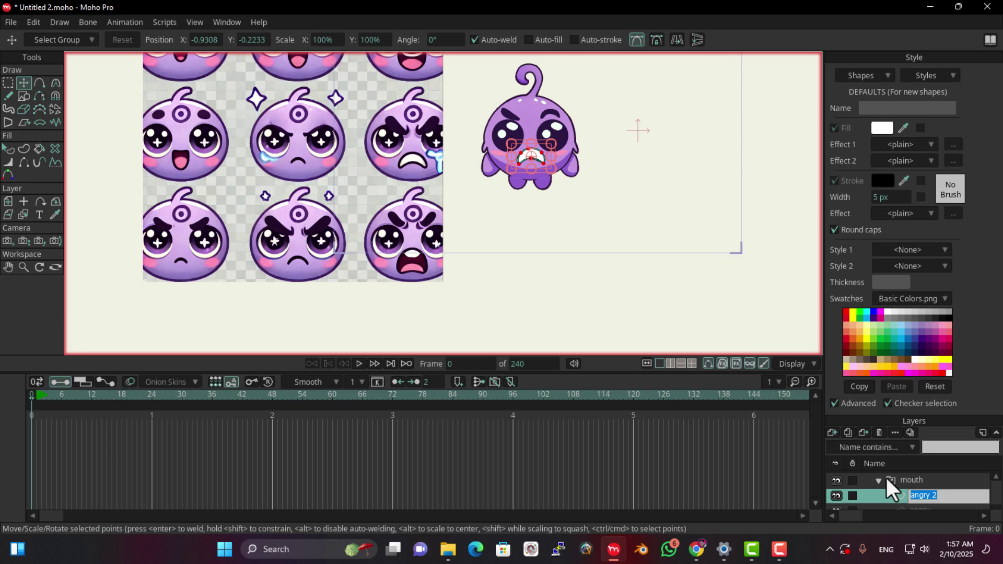
pyautogui.click(882, 494)
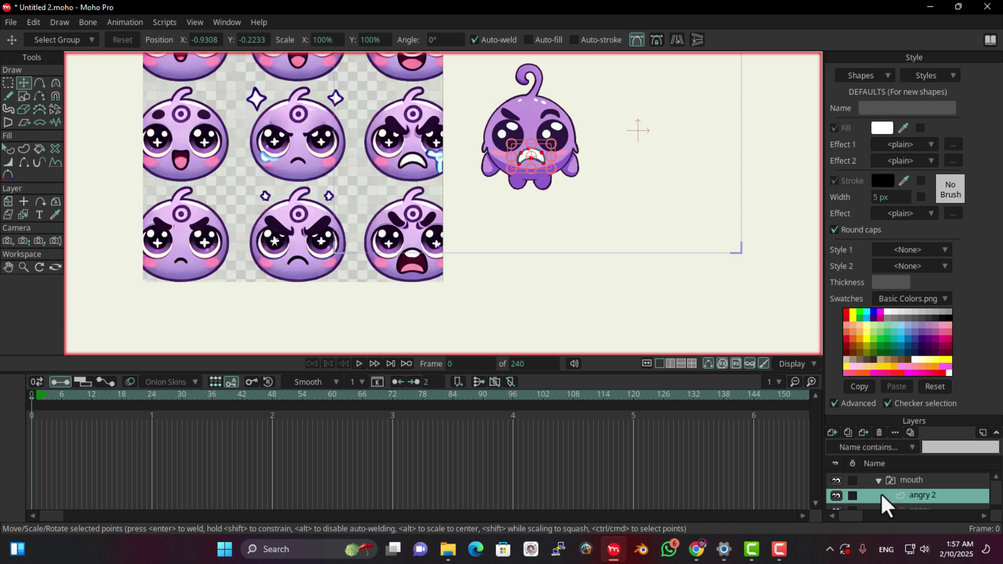
# Remove the copied mouth artwork from the duplicated angry layer, leaving it empty for a new drawing.
pyautogui.scroll(2, 501, 319)
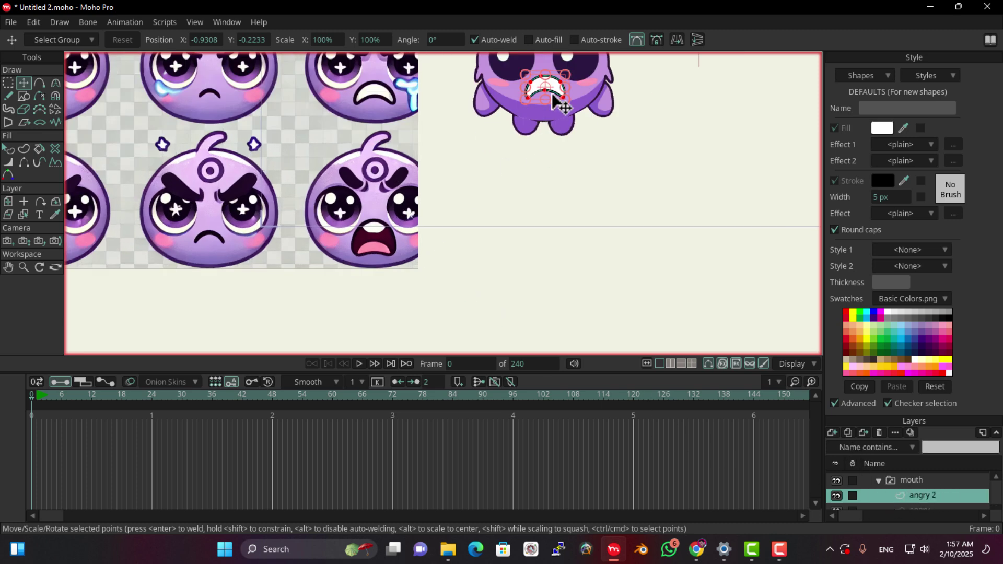
pyautogui.moveTo(555, 92); pyautogui.dragTo(387, 230)
pyautogui.press('g')
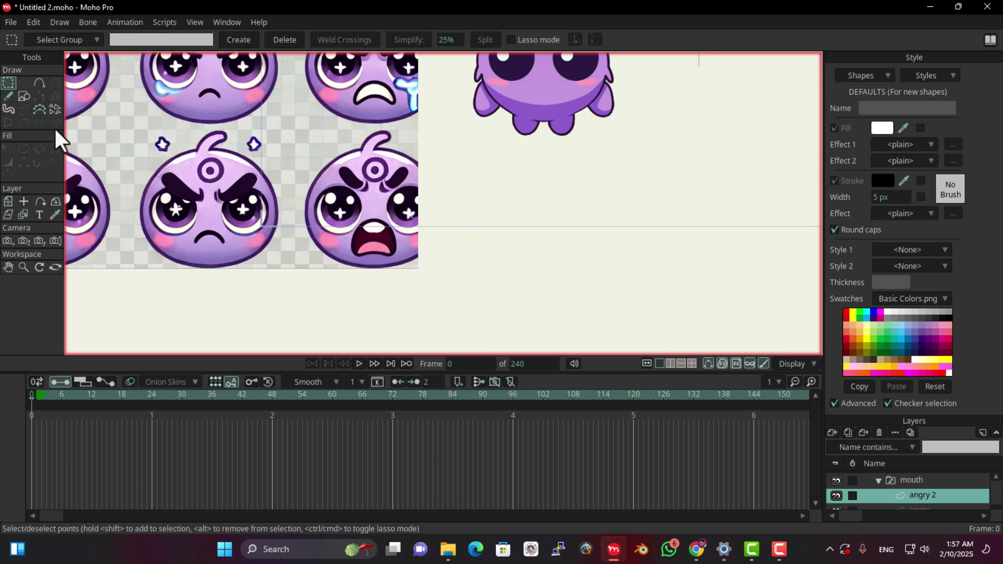
# On the angry 2 layer, trace the left side, top and right side of the reference's open screaming mouth with Add Point.
pyautogui.click(39, 82)
pyautogui.scroll(5, 390, 253)
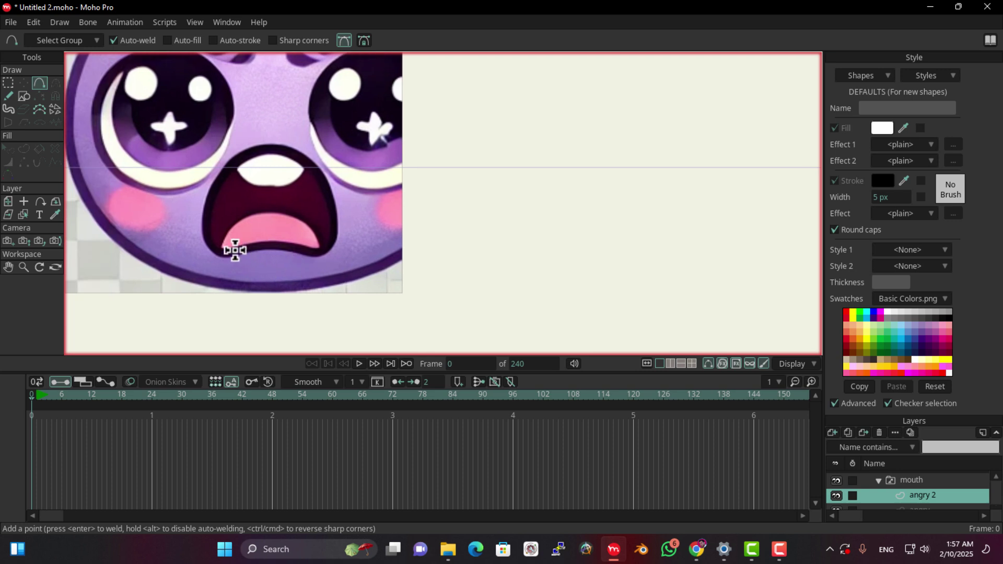
pyautogui.moveTo(214, 248); pyautogui.dragTo(204, 229)
pyautogui.click(219, 178)
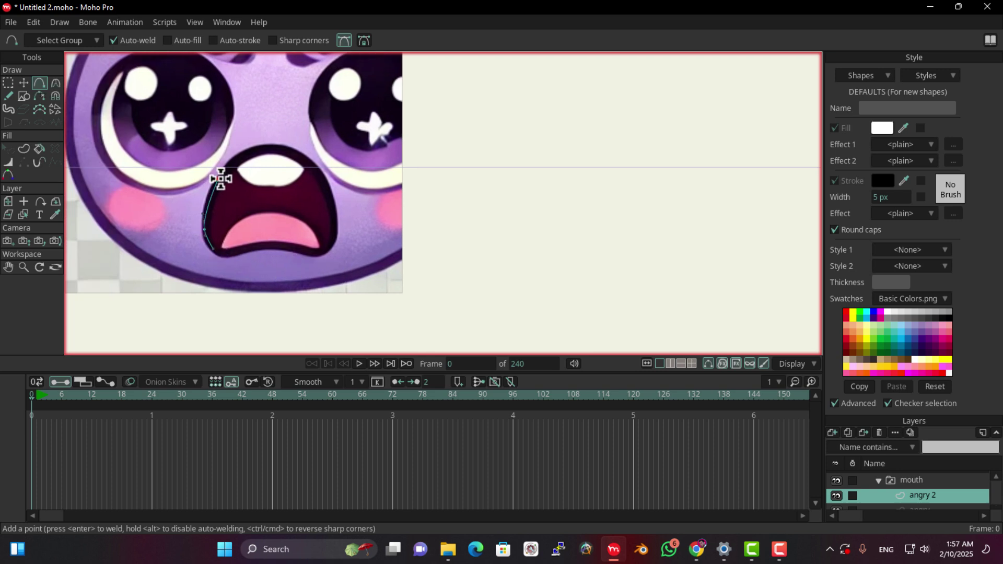
pyautogui.click(243, 160)
pyautogui.moveTo(257, 151); pyautogui.dragTo(308, 163)
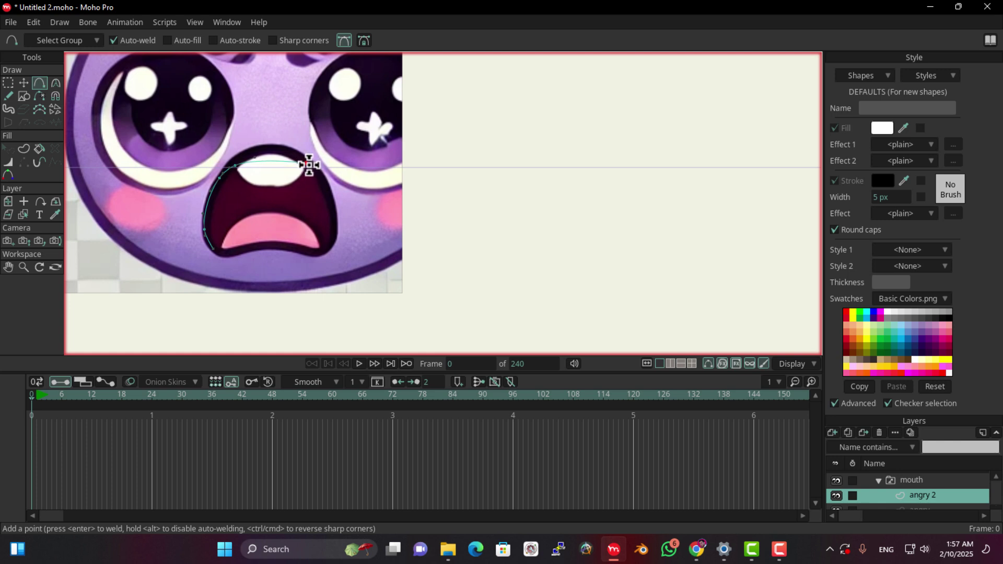
pyautogui.click(335, 219)
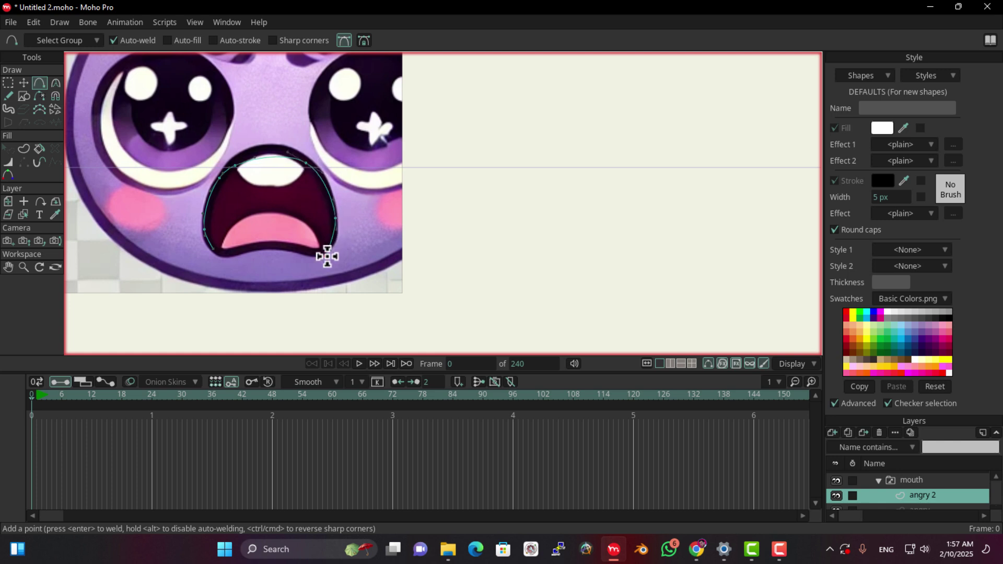
# Close the mouth outline along its lower edge and trace the tongue's upper curve between the two bottom corners.
pyautogui.moveTo(327, 256)
pyautogui.mouseDown()
pyautogui.moveTo(322, 246)
pyautogui.moveTo(271, 245)
pyautogui.moveTo(220, 258)
pyautogui.moveTo(287, 159)
pyautogui.moveTo(240, 179)
pyautogui.moveTo(221, 210)
pyautogui.moveTo(230, 189)
pyautogui.mouseUp()
pyautogui.scroll(3, 233, 278)
pyautogui.moveTo(231, 190); pyautogui.dragTo(450, 249)
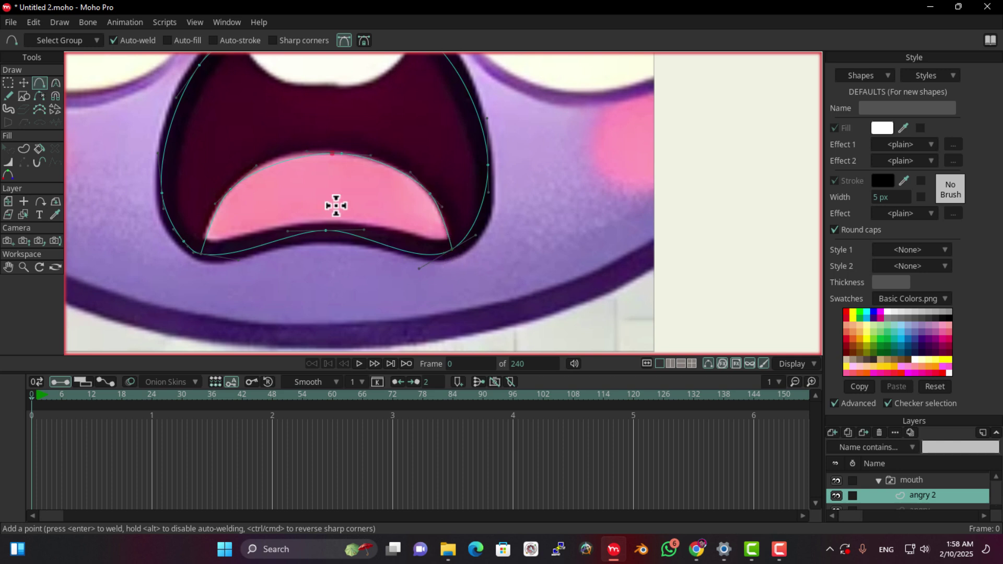
# Trace the lower edge of the upper teeth as a curve welded to the mouth outline at both ends.
pyautogui.scroll(3, 329, 146)
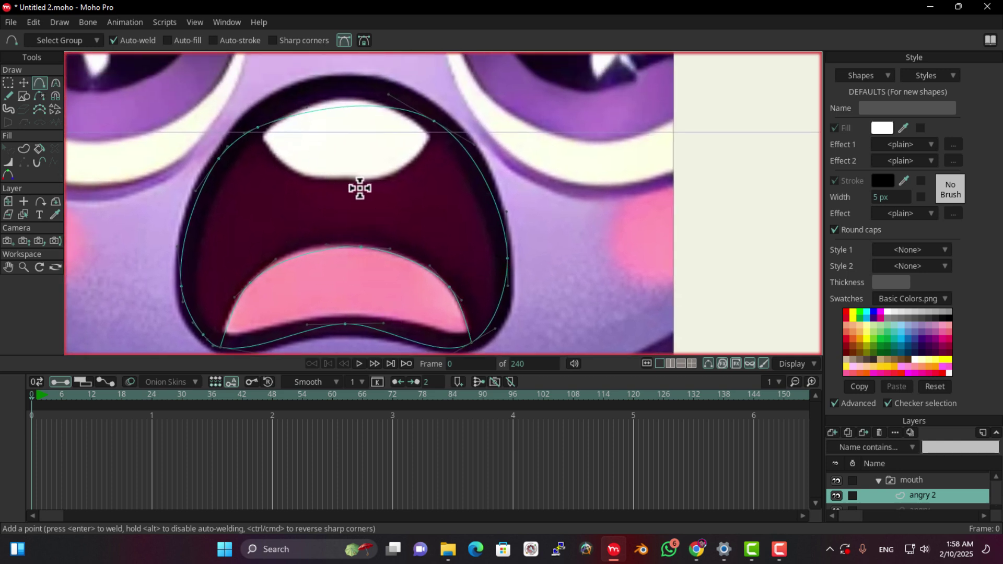
pyautogui.moveTo(259, 130); pyautogui.dragTo(285, 159)
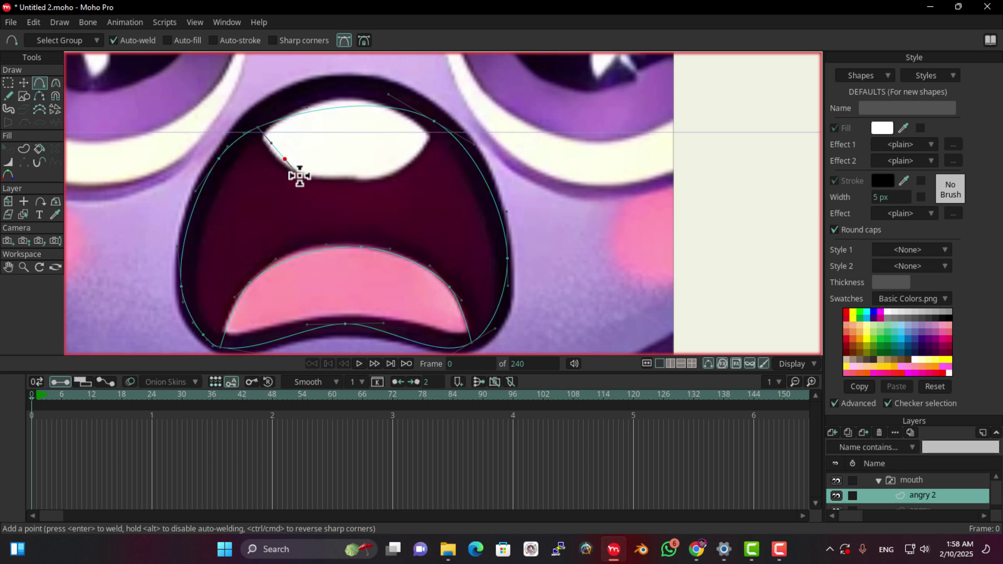
pyautogui.click(302, 177)
pyautogui.click(383, 177)
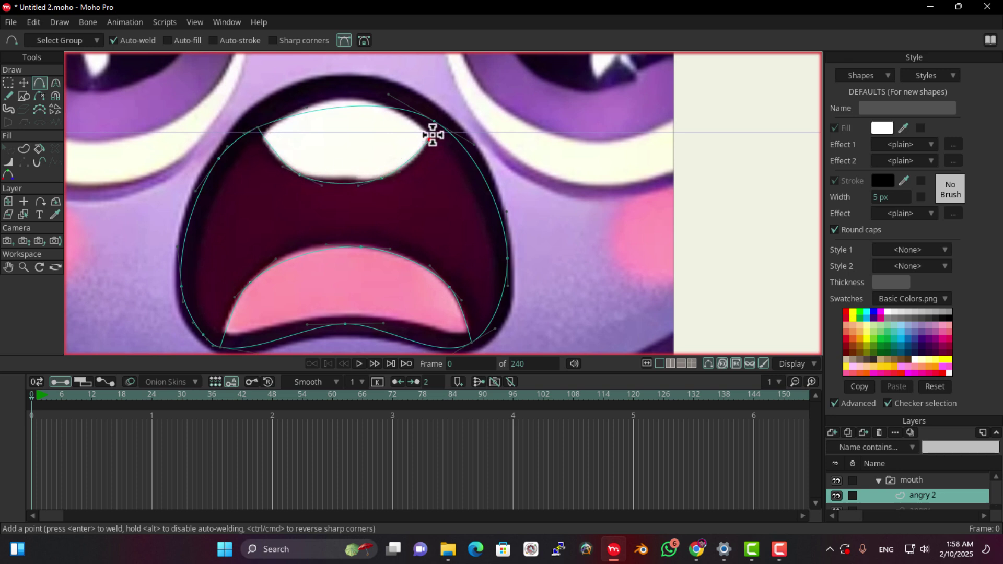
pyautogui.click(434, 123)
# Raise both points where the teeth curve meets the mouth outline and shift them slightly inward.
pyautogui.click(24, 83)
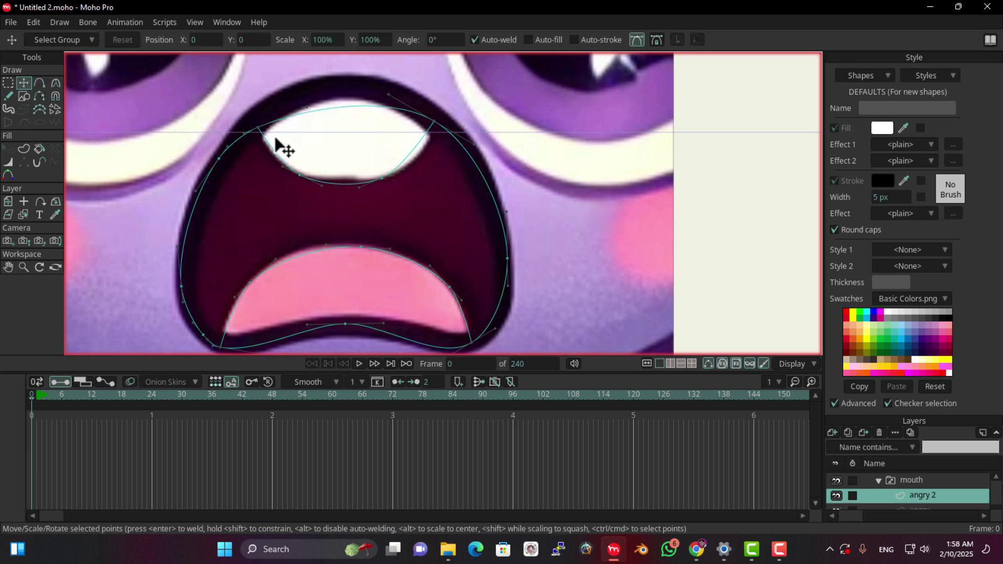
pyautogui.click(258, 127)
pyautogui.moveTo(270, 152)
pyautogui.mouseDown()
pyautogui.moveTo(264, 123)
pyautogui.moveTo(276, 138)
pyautogui.mouseUp()
pyautogui.moveTo(435, 121)
pyautogui.mouseDown()
pyautogui.moveTo(429, 139)
pyautogui.moveTo(434, 115)
pyautogui.mouseUp()
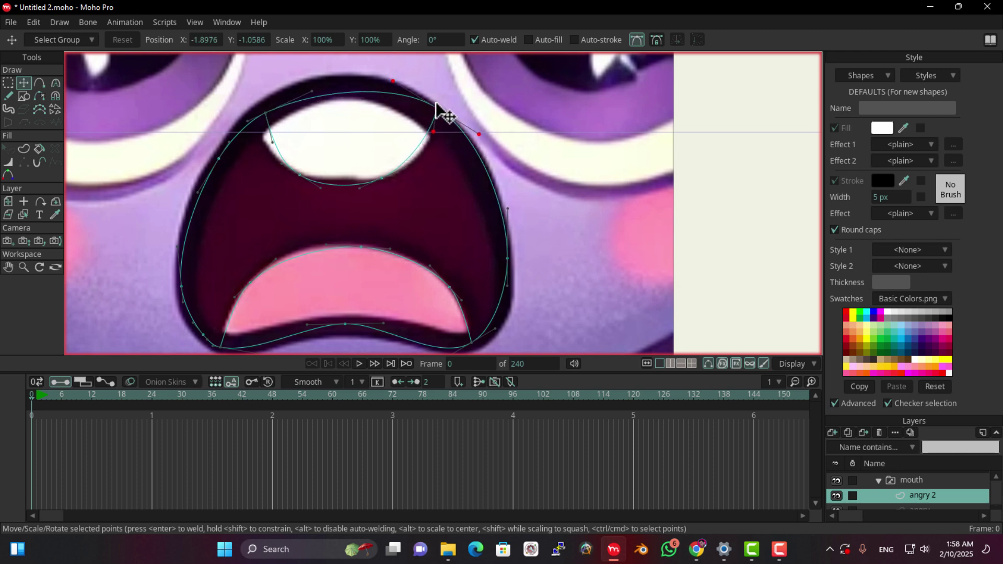
pyautogui.click(264, 106)
pyautogui.moveTo(264, 106); pyautogui.dragTo(269, 112)
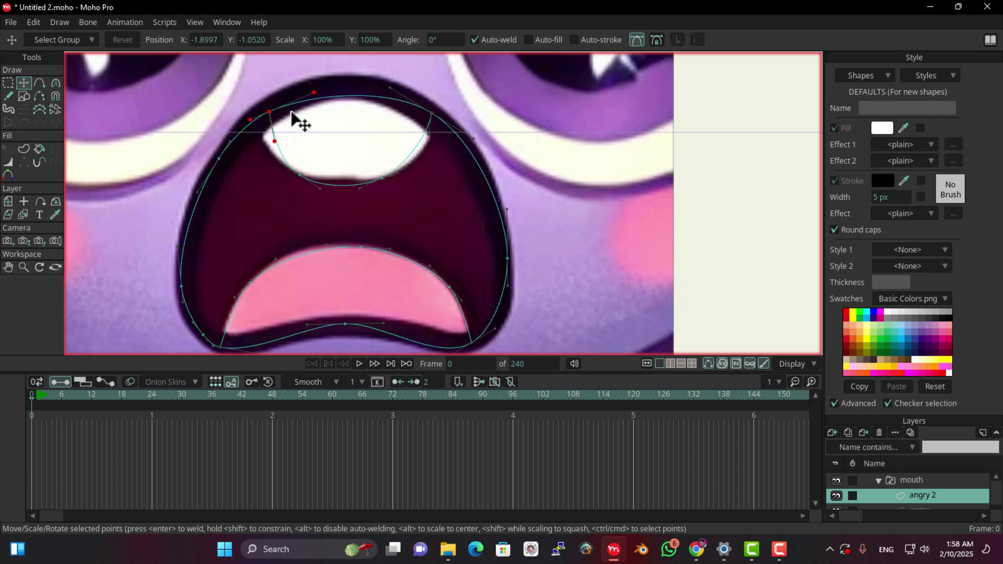
pyautogui.click(425, 104)
pyautogui.moveTo(425, 106); pyautogui.dragTo(423, 112)
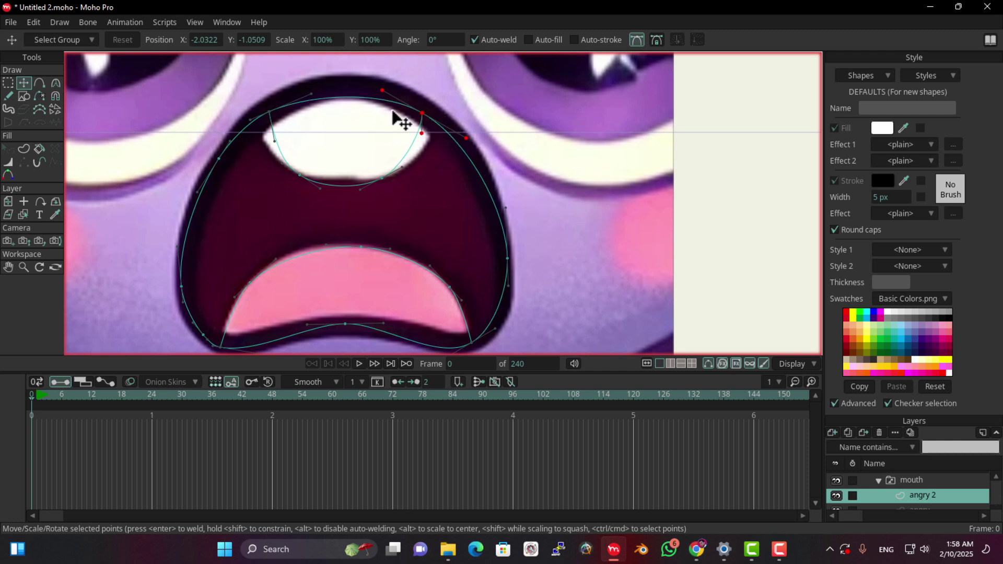
# Raise the left teeth junction's upper handle to round the mouth's top edge and adjust the outline's upper-left side point.
pyautogui.moveTo(312, 92); pyautogui.dragTo(342, 64)
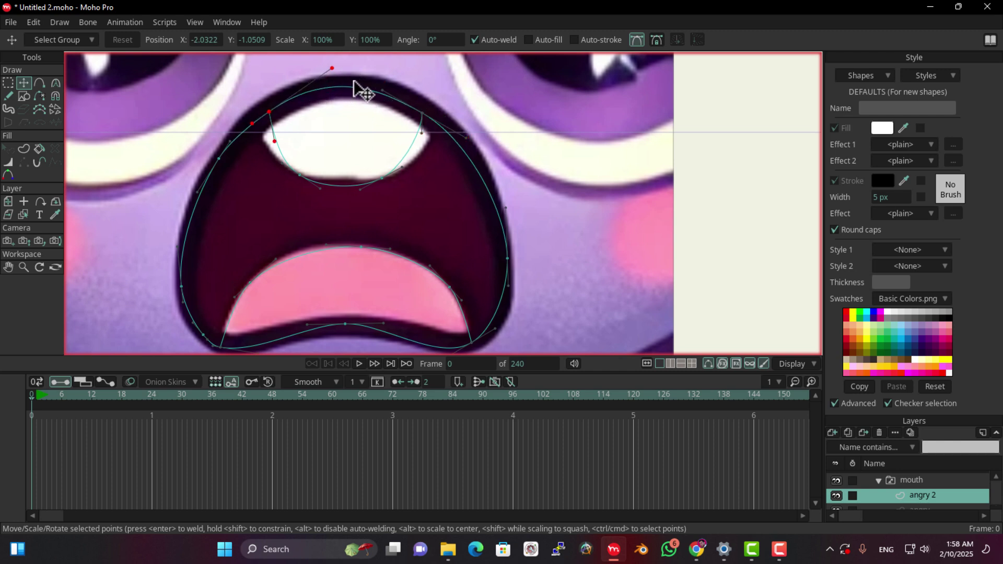
pyautogui.click(387, 94)
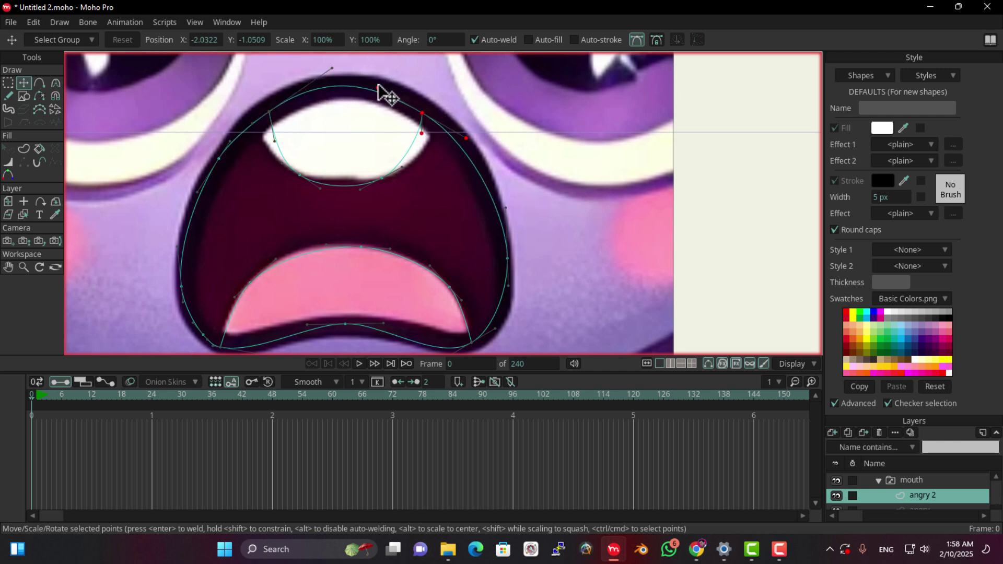
pyautogui.moveTo(223, 159); pyautogui.dragTo(227, 164)
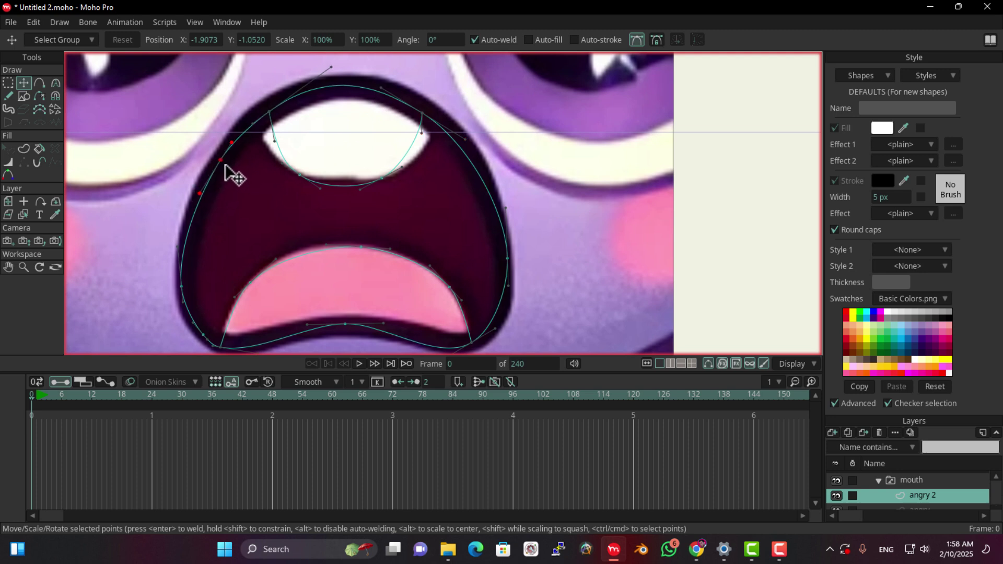
# Move both teeth junction points outward and down to match the reference teeth corners, and slightly raise the left junction's upper handle.
pyautogui.moveTo(274, 114)
pyautogui.mouseDown()
pyautogui.moveTo(261, 123)
pyautogui.moveTo(268, 131)
pyautogui.mouseUp()
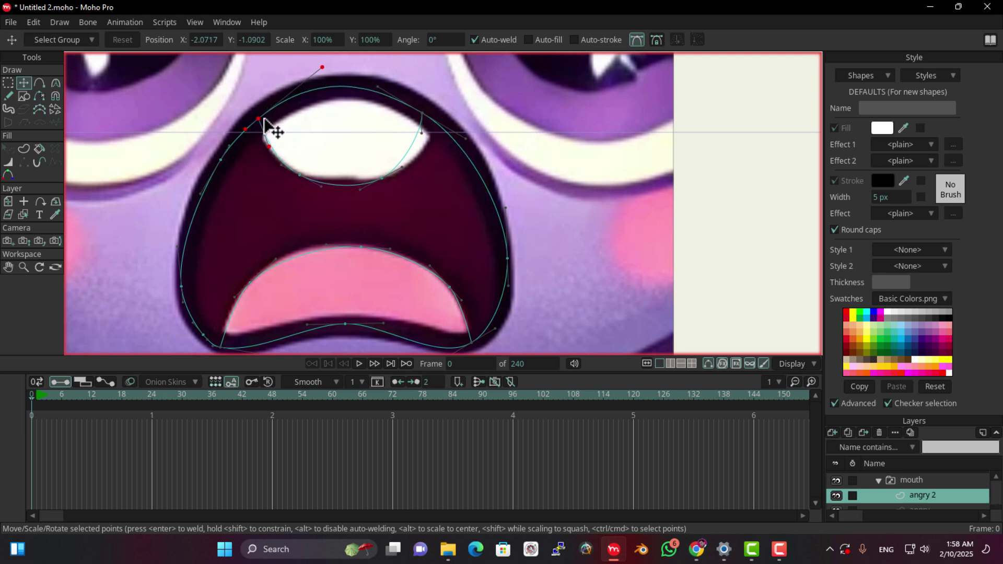
pyautogui.moveTo(425, 115); pyautogui.dragTo(440, 126)
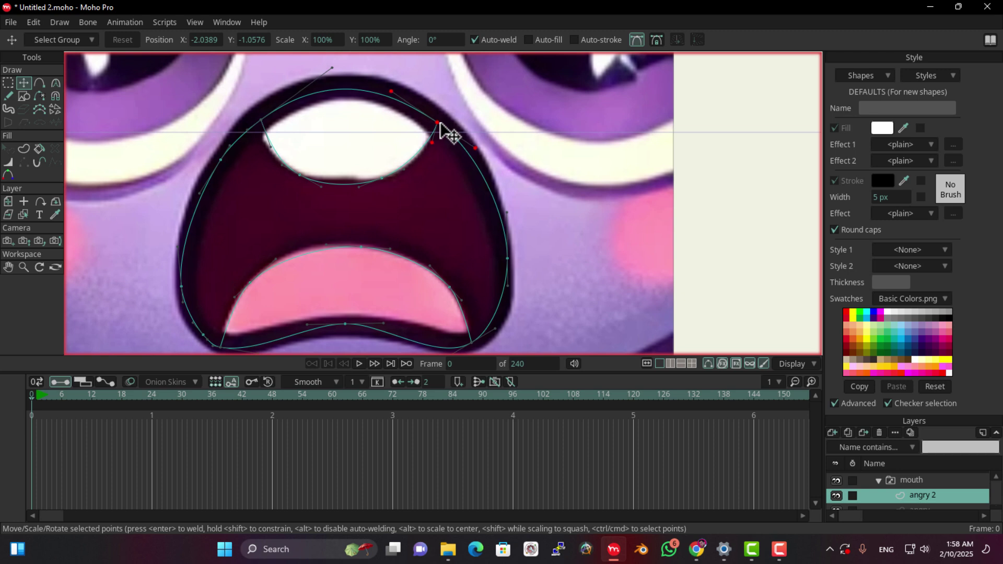
pyautogui.moveTo(262, 121); pyautogui.dragTo(258, 125)
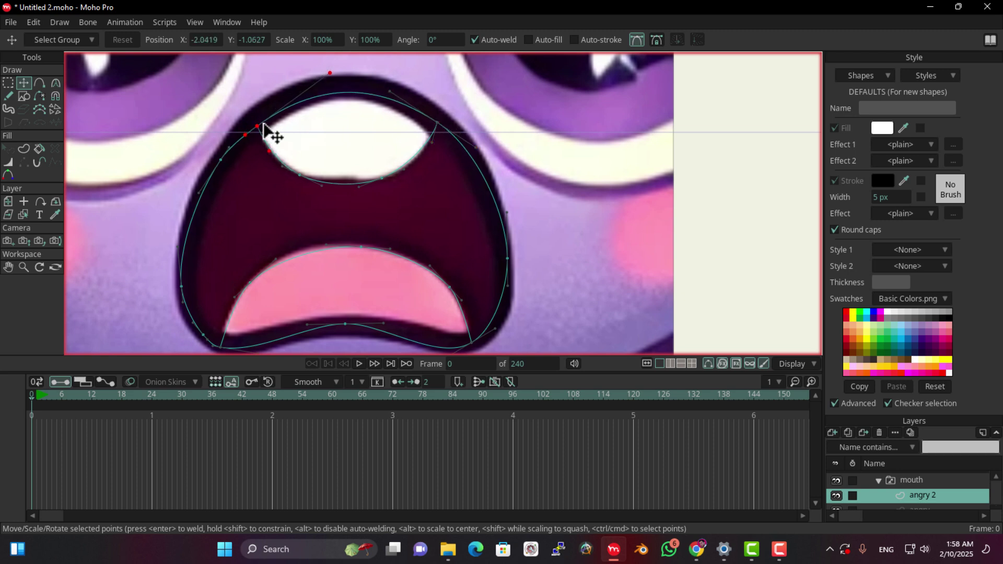
pyautogui.moveTo(330, 73); pyautogui.dragTo(330, 70)
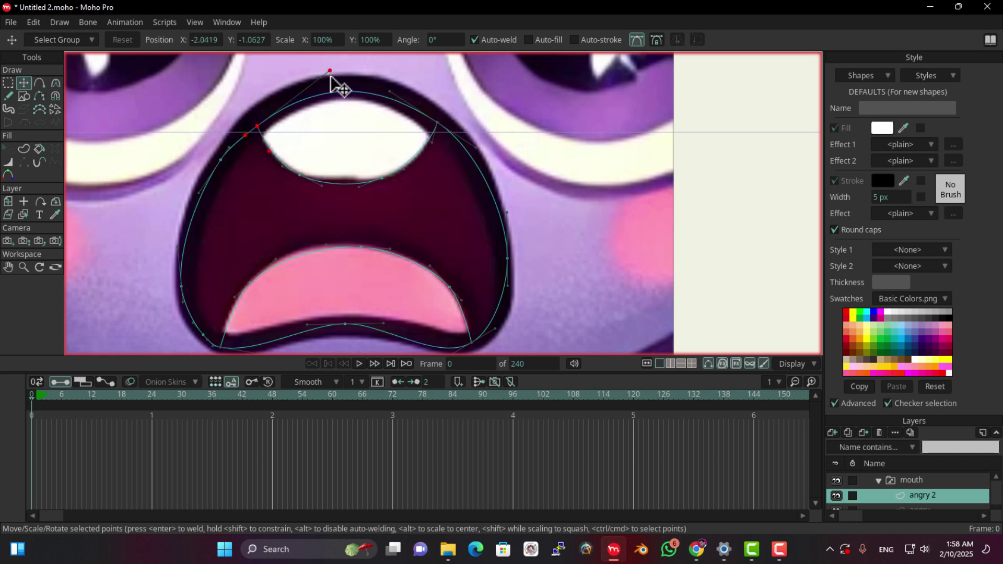
pyautogui.click(386, 91)
pyautogui.scroll(-3, 359, 257)
pyautogui.scroll(5, 272, 184)
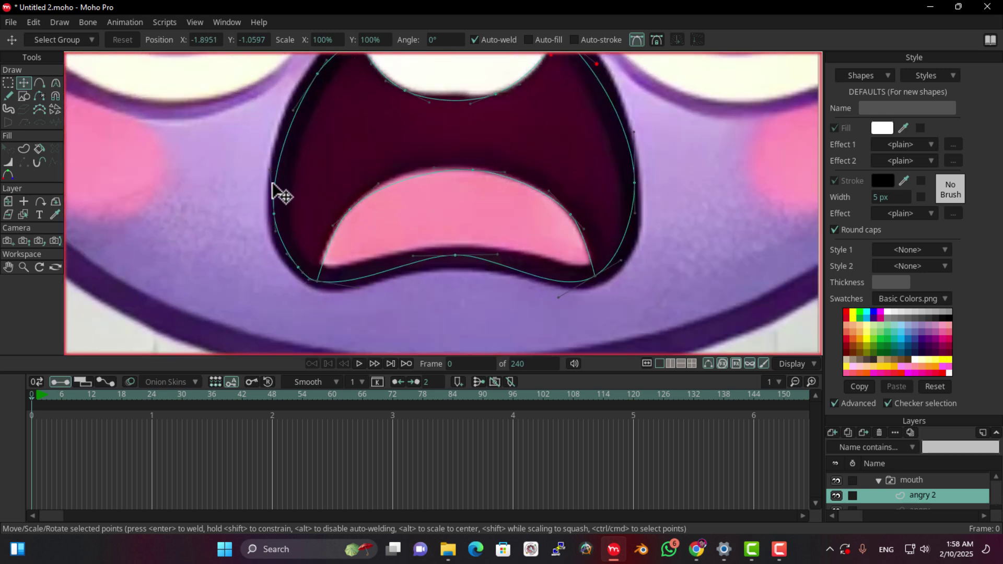
# Adjust the curve handles on the mouth outline's left side and bottom-centre dip, and raise its lower-right corner point to fit the reference.
pyautogui.click(274, 223)
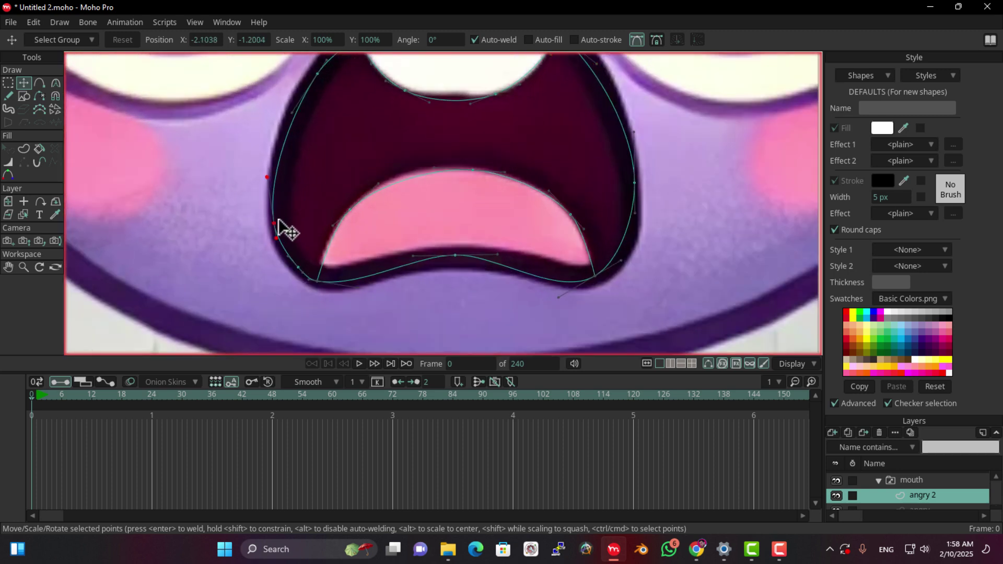
pyautogui.moveTo(291, 112); pyautogui.dragTo(282, 117)
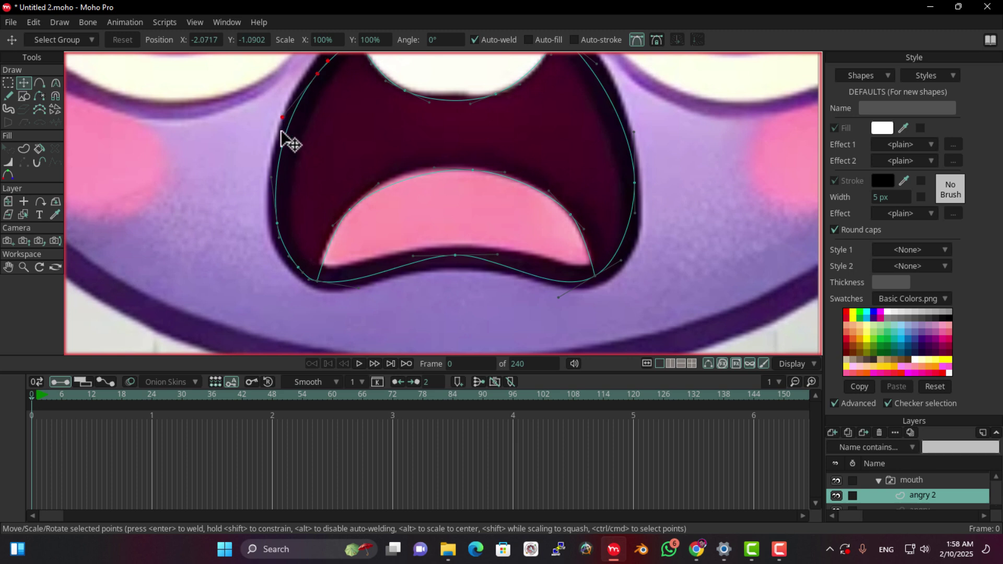
pyautogui.moveTo(412, 256); pyautogui.dragTo(396, 256)
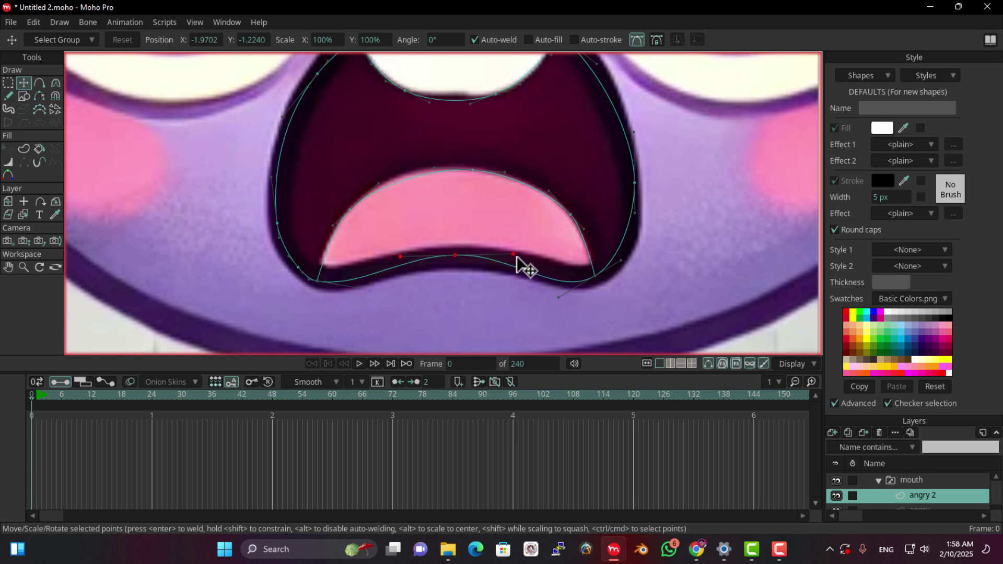
pyautogui.click(600, 273)
pyautogui.moveTo(602, 271); pyautogui.dragTo(556, 290)
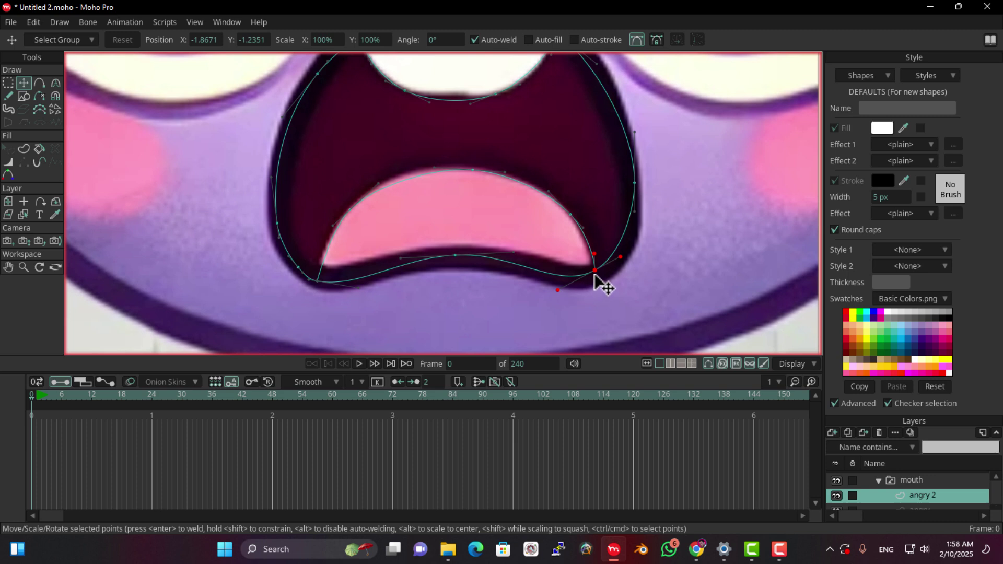
pyautogui.scroll(-3, 540, 238)
pyautogui.scroll(1, 540, 240)
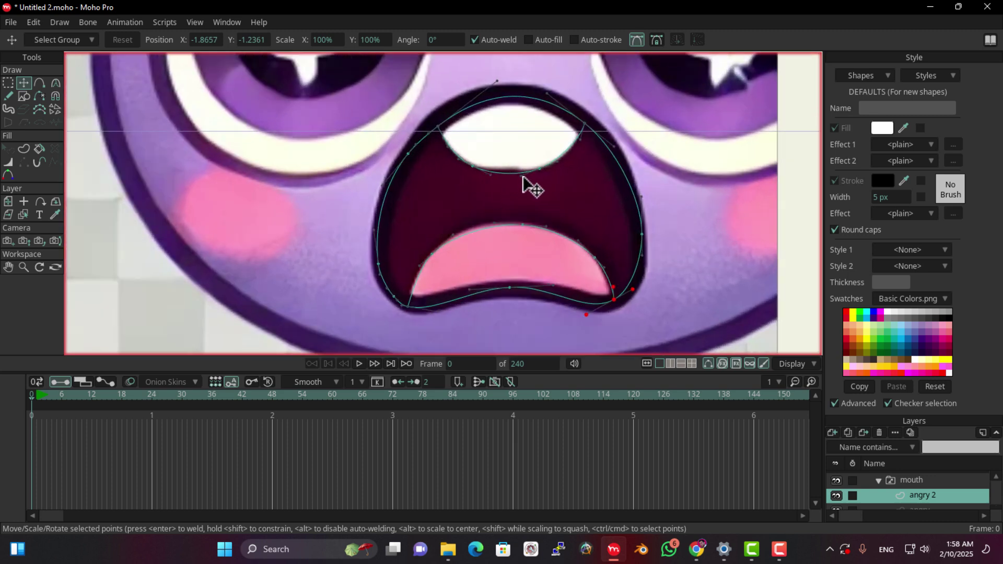
# Adjust the left point handle on the upper teeth's lower curve to follow the reference teeth edge.
pyautogui.click(493, 173)
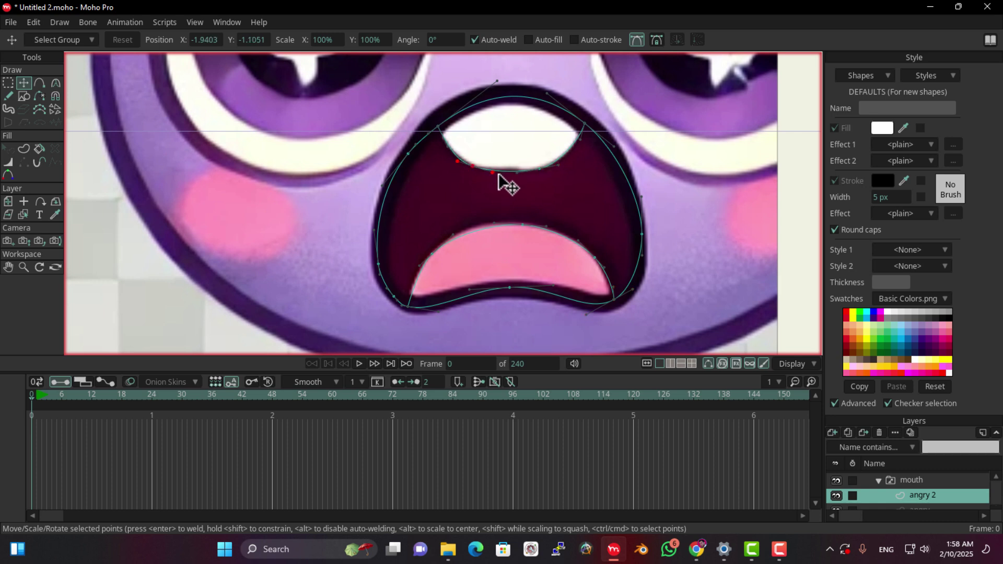
pyautogui.moveTo(497, 175)
pyautogui.mouseDown()
pyautogui.moveTo(524, 180)
pyautogui.moveTo(481, 172)
pyautogui.mouseUp()
pyautogui.scroll(-2, 488, 178)
pyautogui.scroll(2, 488, 185)
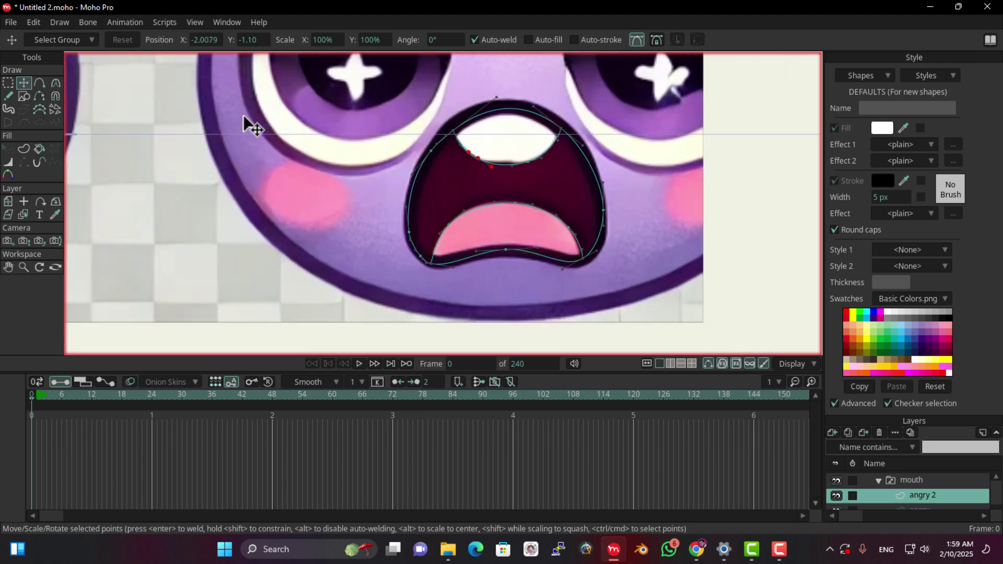
# Create a filled and stroked shape from the whole mouth outline, with the dark maroon fill sampled from the reference and a 5 px black stroke.
pyautogui.click(24, 150)
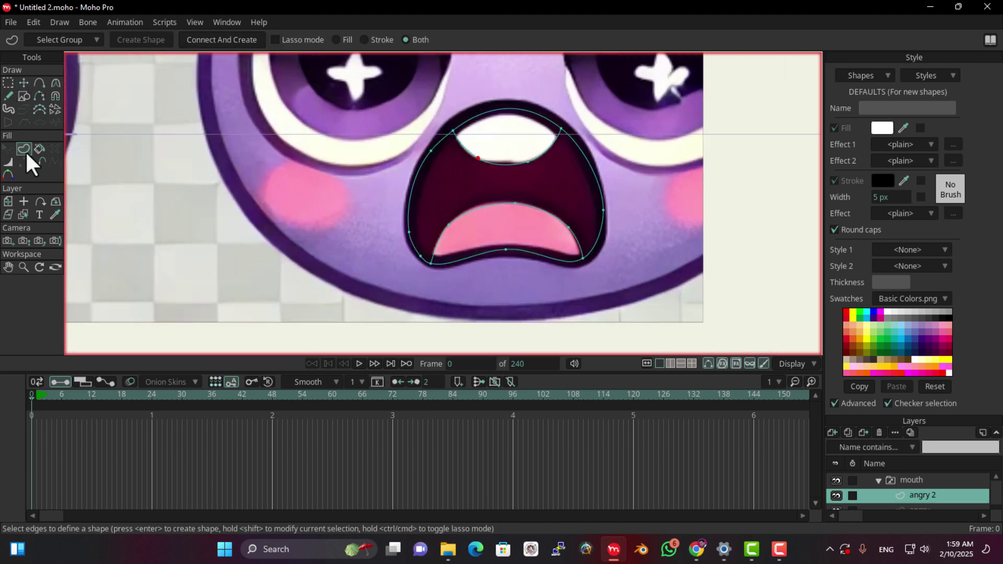
pyautogui.click(601, 231)
pyautogui.click(381, 40)
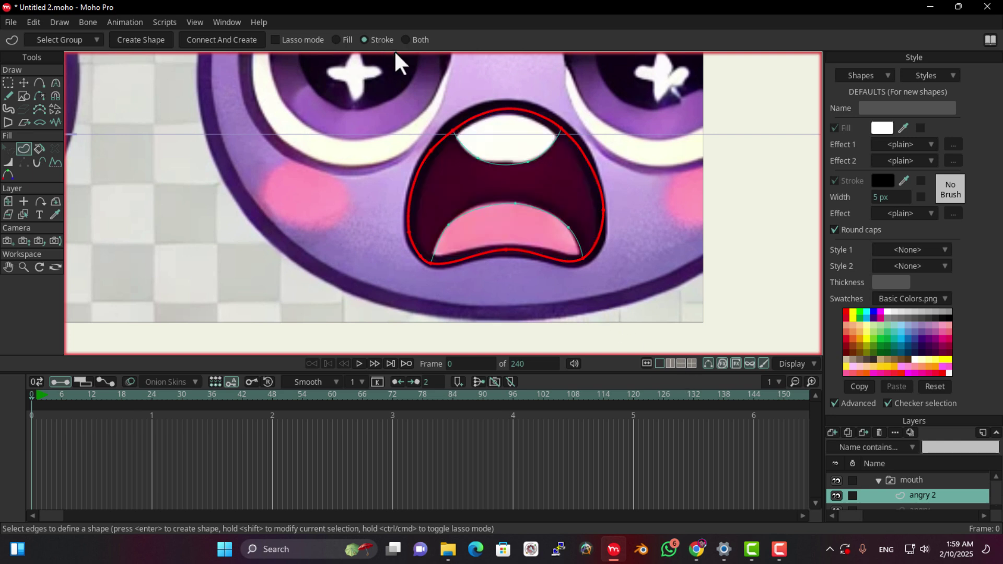
pyautogui.click(555, 171)
pyautogui.click(406, 39)
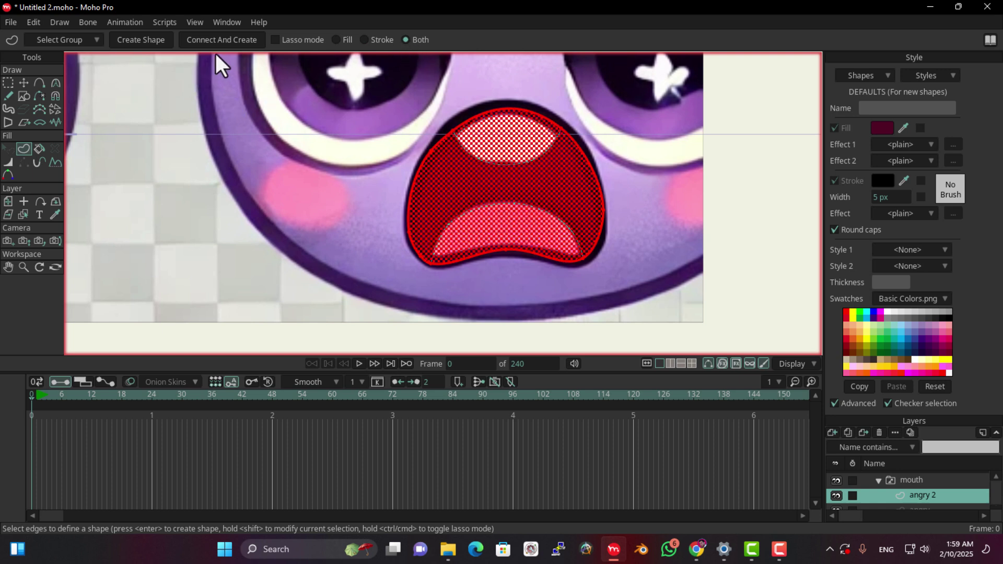
pyautogui.click(129, 44)
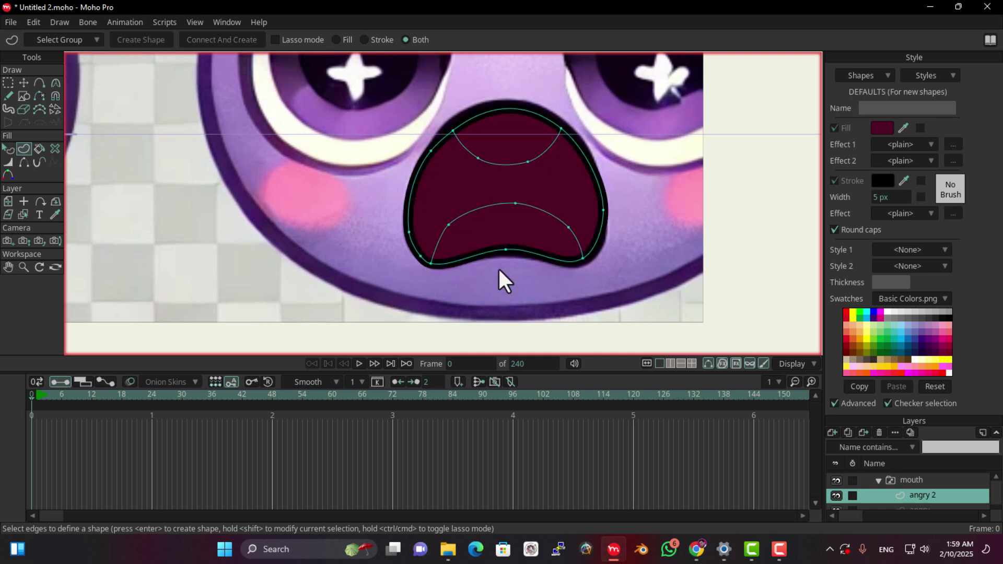
# Hide the angry 2 layer and create a filled and stroked tongue shape using the pink sampled from the reference tongue.
pyautogui.click(836, 496)
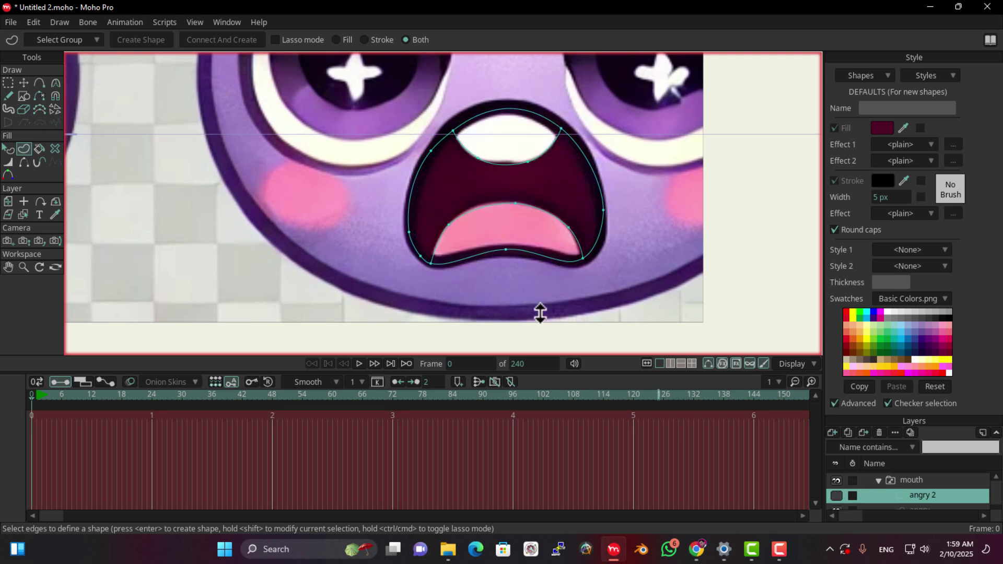
pyautogui.moveTo(588, 216); pyautogui.dragTo(479, 296)
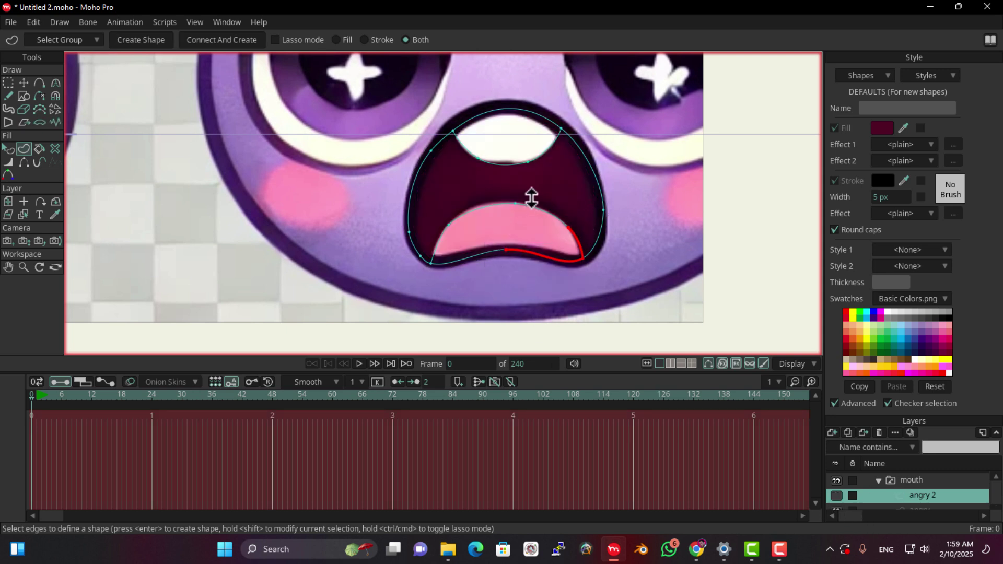
pyautogui.moveTo(539, 196); pyautogui.dragTo(428, 298)
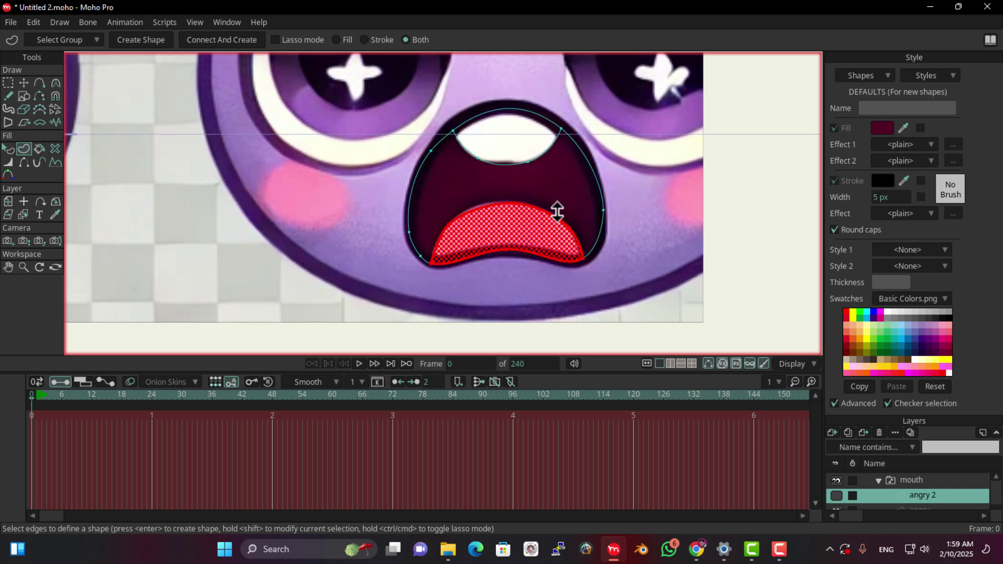
pyautogui.click(365, 39)
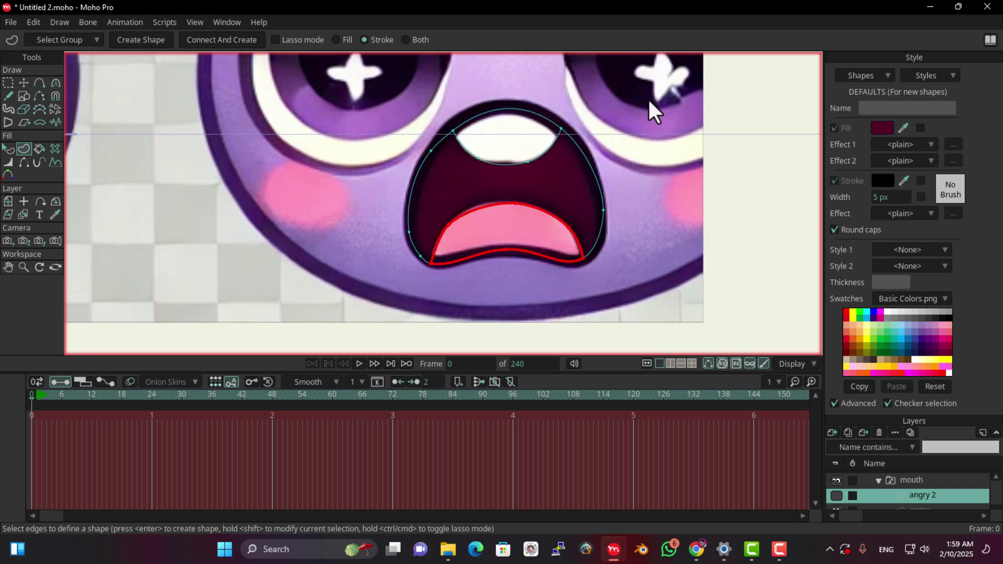
pyautogui.click(903, 128)
pyautogui.click(522, 217)
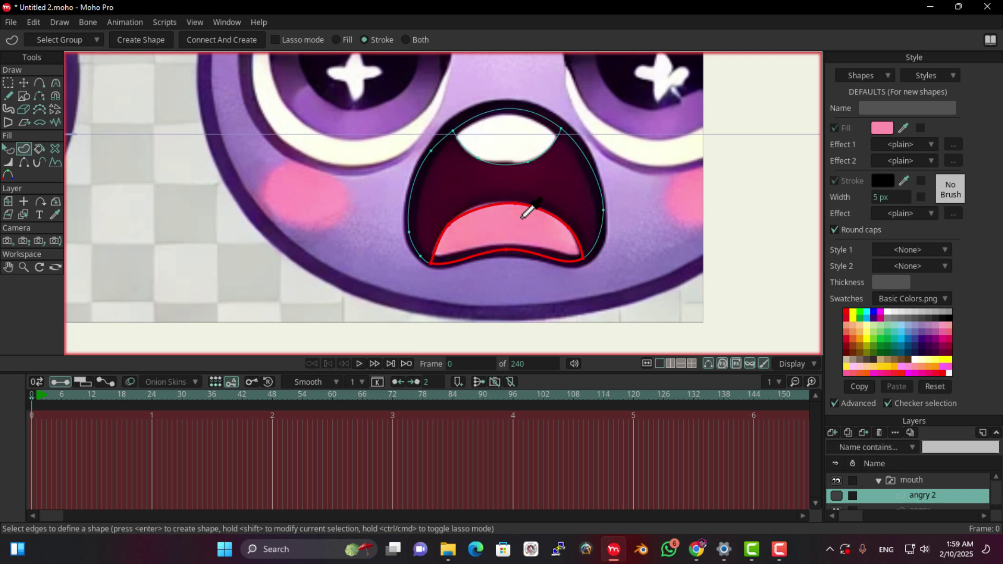
pyautogui.click(405, 41)
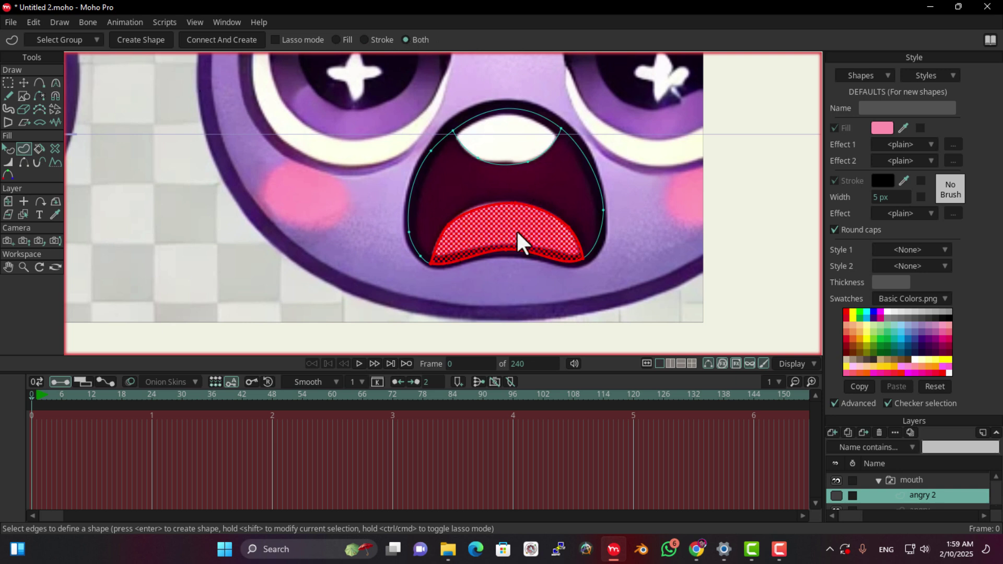
pyautogui.click(140, 40)
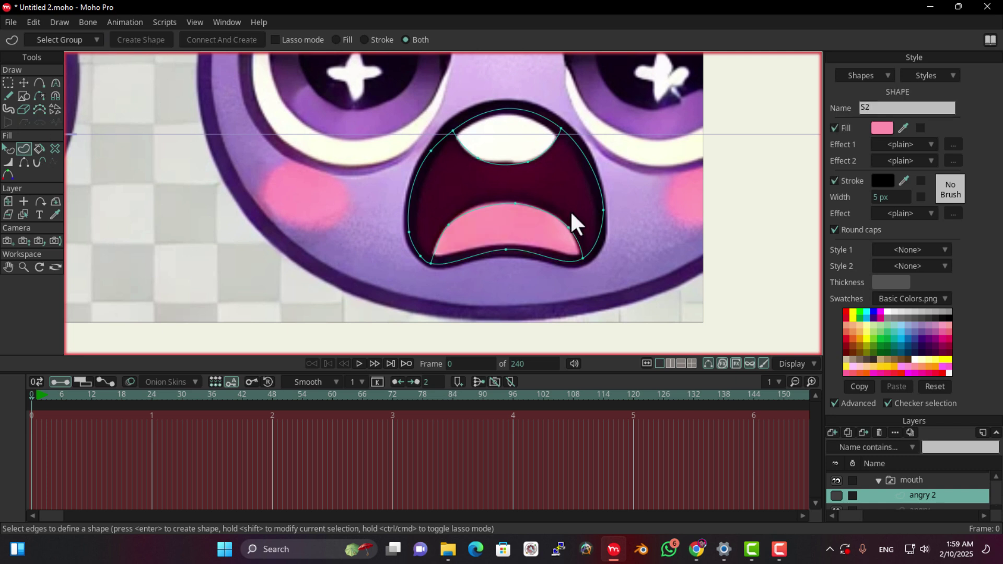
# Create a filled and stroked upper teeth shape using the off-white sampled from the canvas background.
pyautogui.scroll(2, 553, 220)
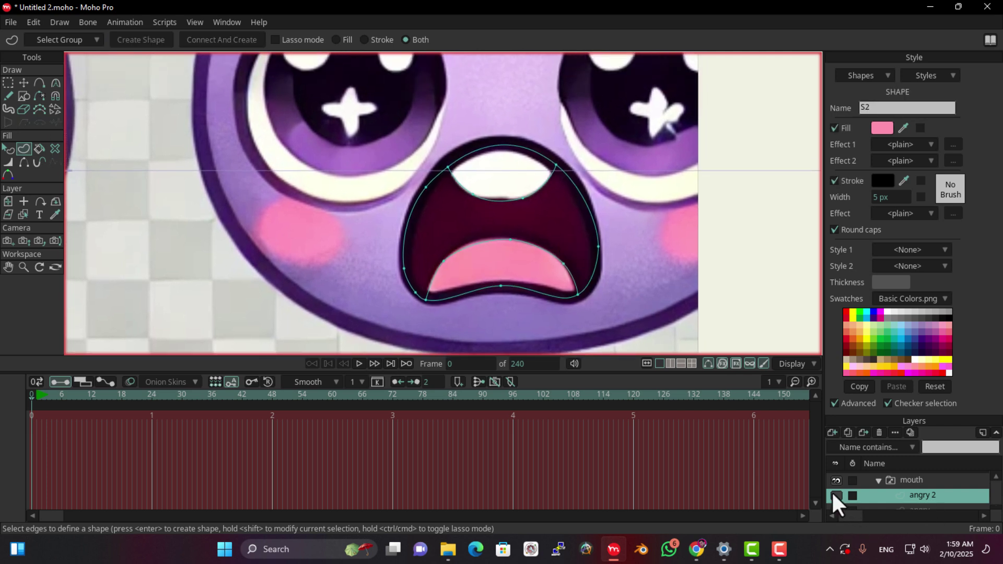
pyautogui.click(836, 495)
pyautogui.click(837, 494)
pyautogui.click(451, 209)
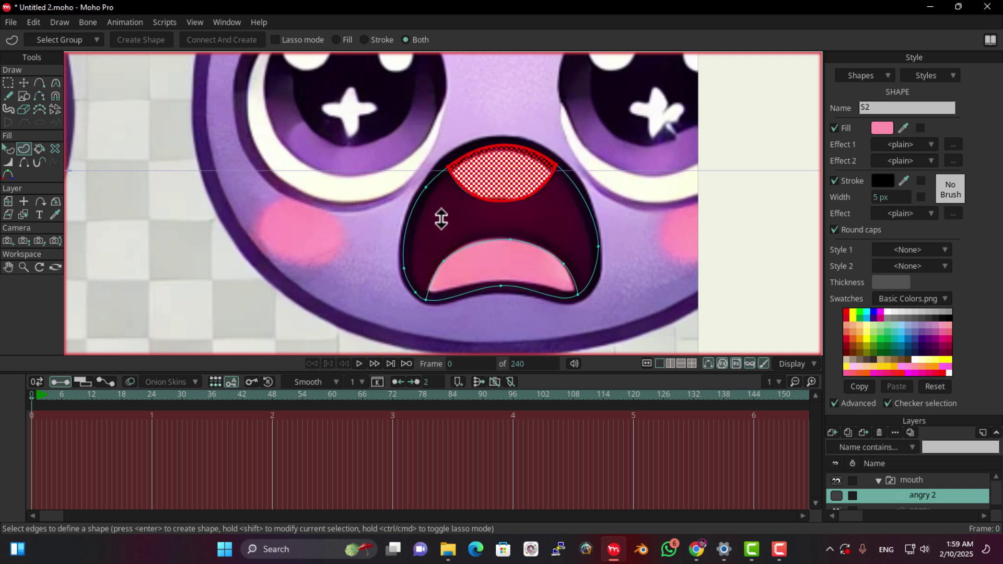
pyautogui.click(903, 128)
pyautogui.click(732, 141)
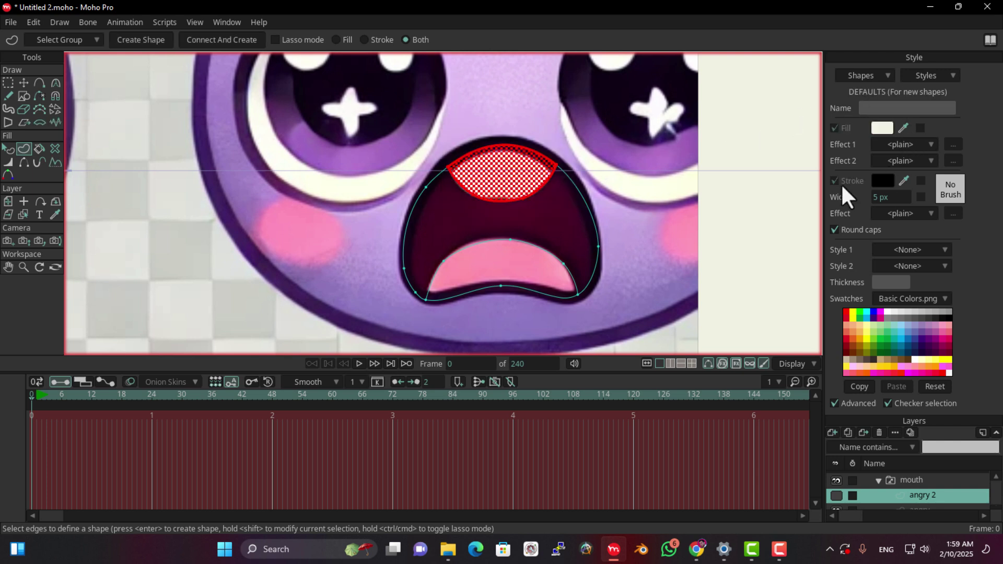
pyautogui.click(134, 45)
pyautogui.scroll(2, 465, 271)
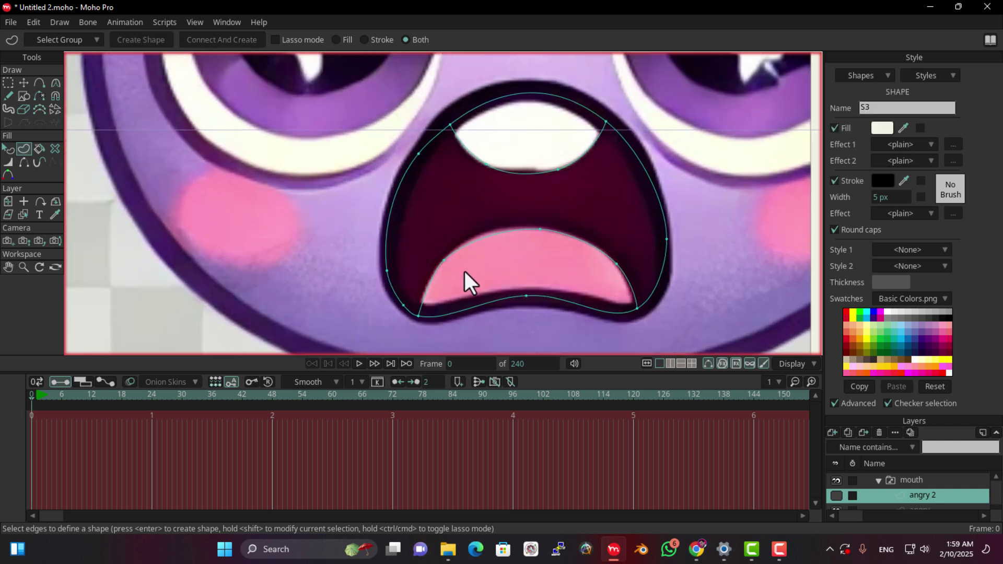
# Show the angry 2 layer and hide the stroke along the teeth's lower edge and the tongue's upper edge.
pyautogui.click(836, 495)
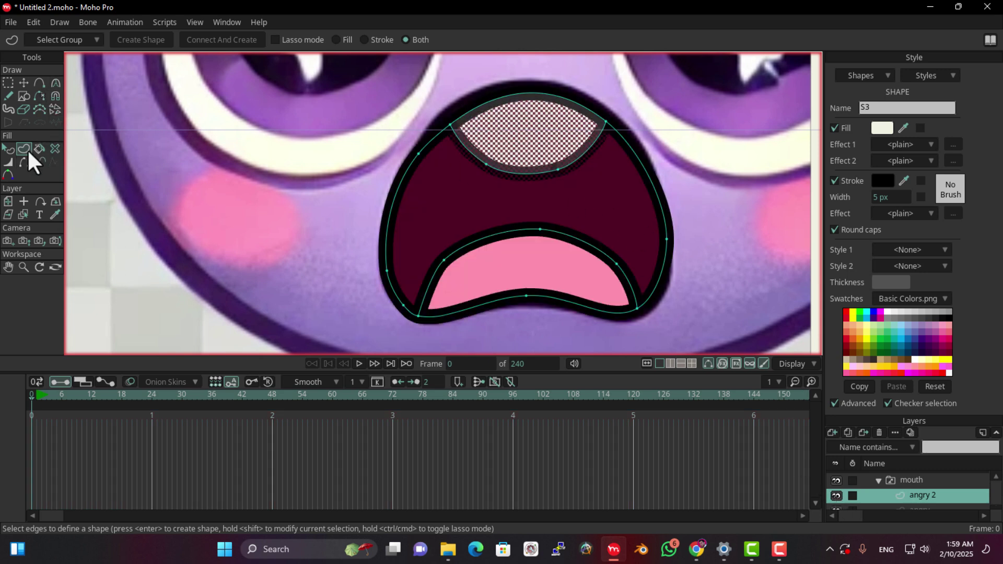
pyautogui.press('h')
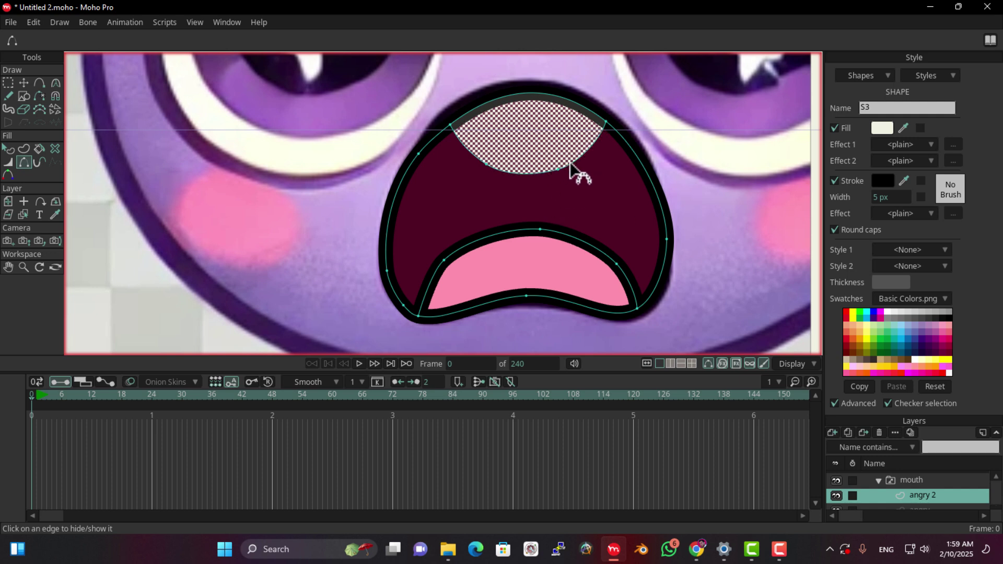
pyautogui.click(481, 248)
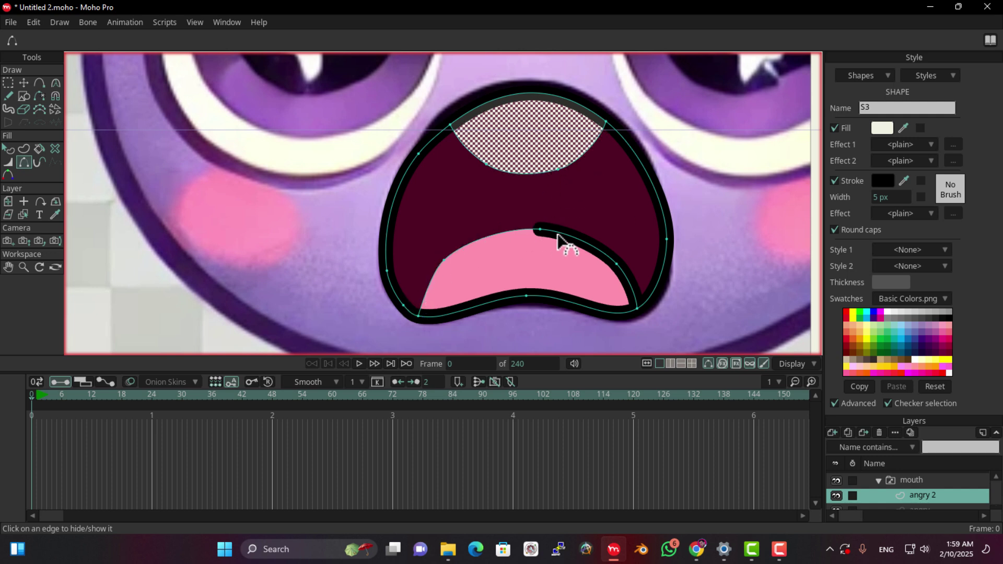
pyautogui.click(574, 240)
pyautogui.click(626, 282)
pyautogui.scroll(-2, 584, 208)
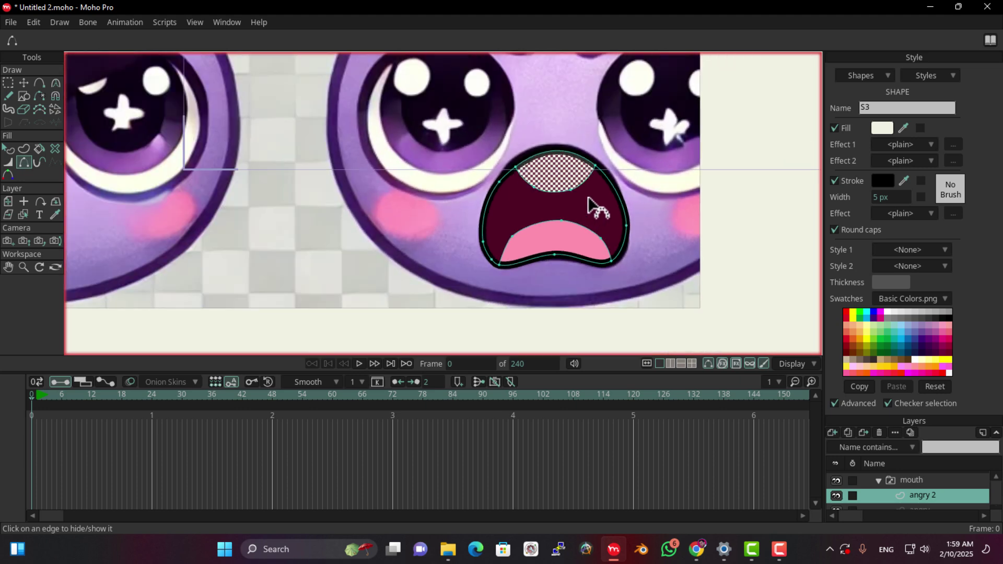
# Select all points of the angry 2 mouth and move them from the reference onto the purple character's face.
pyautogui.click(912, 481)
pyautogui.scroll(-3, 405, 224)
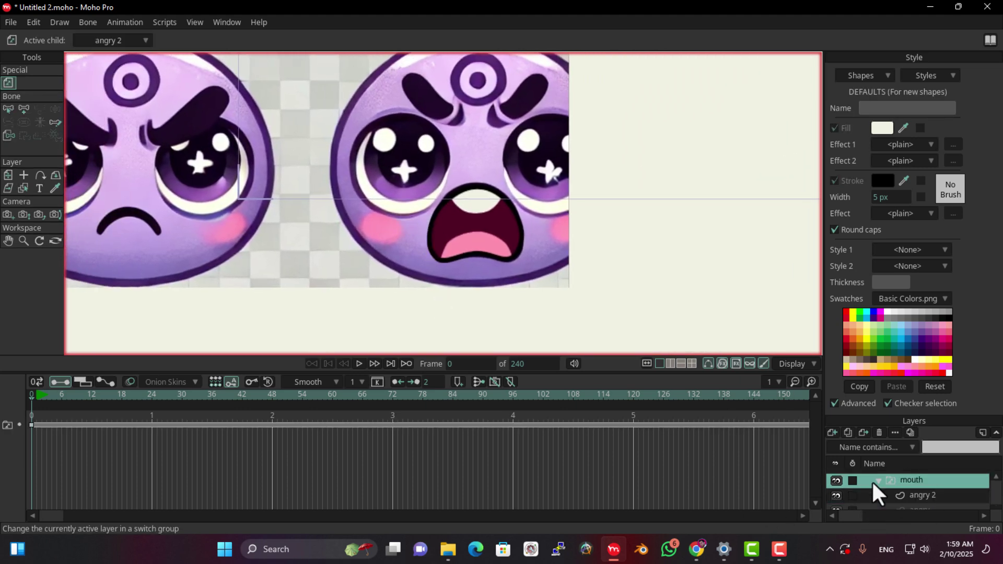
pyautogui.click(921, 495)
pyautogui.click(8, 83)
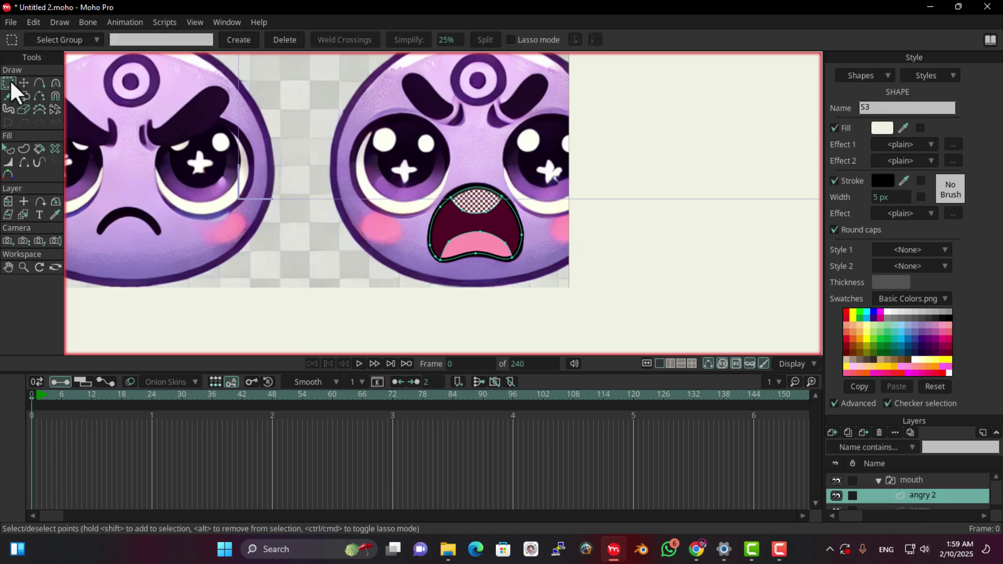
pyautogui.moveTo(603, 173); pyautogui.dragTo(285, 320)
pyautogui.click(24, 83)
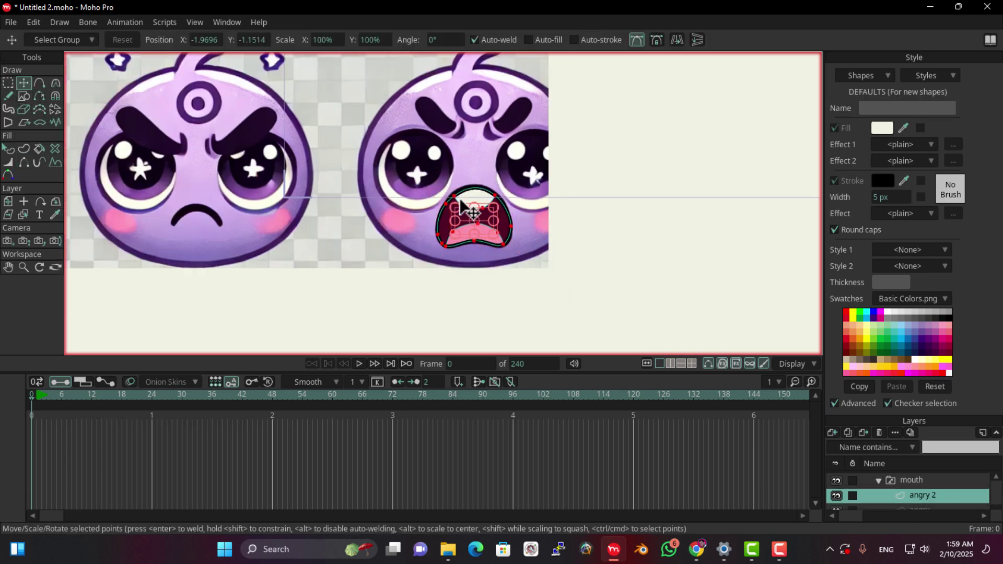
pyautogui.scroll(-3, 313, 313)
pyautogui.moveTo(322, 325); pyautogui.dragTo(494, 219)
# Nudge the whole mouth slightly up and to the right between the character's cheeks and fine-tune its size.
pyautogui.scroll(5, 471, 207)
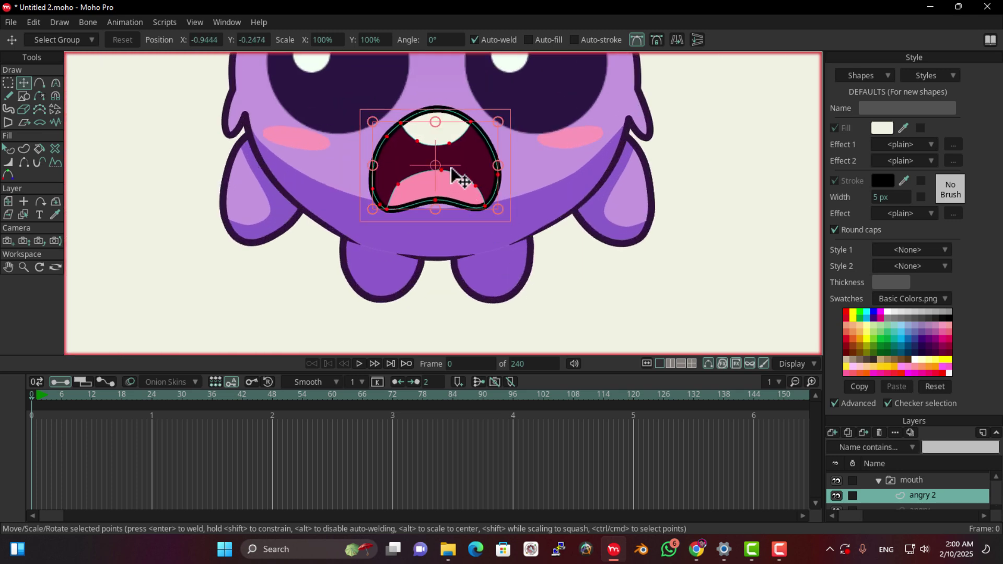
pyautogui.moveTo(455, 169); pyautogui.dragTo(455, 162)
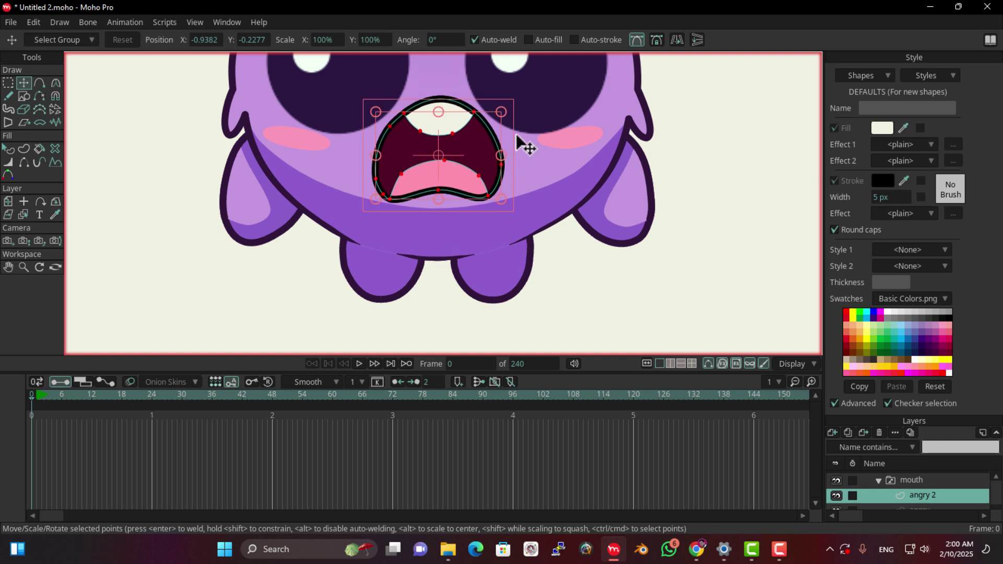
pyautogui.moveTo(509, 112); pyautogui.dragTo(513, 112)
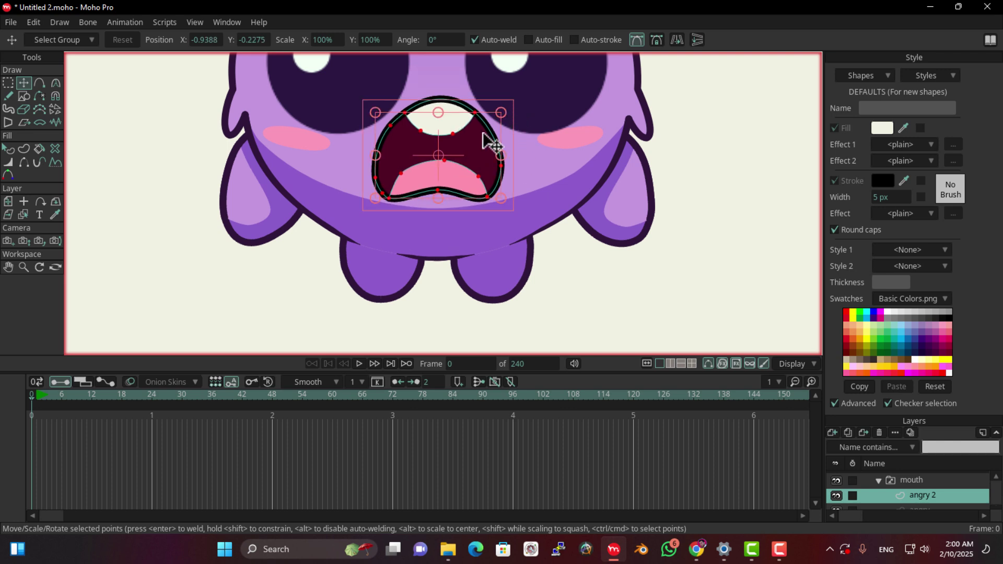
# Examine the angry 2 mouth's outline, teeth and tongue up close and compare its placement with the reference faces.
pyautogui.scroll(-2, 445, 167)
pyautogui.scroll(4, 444, 167)
pyautogui.click(382, 203)
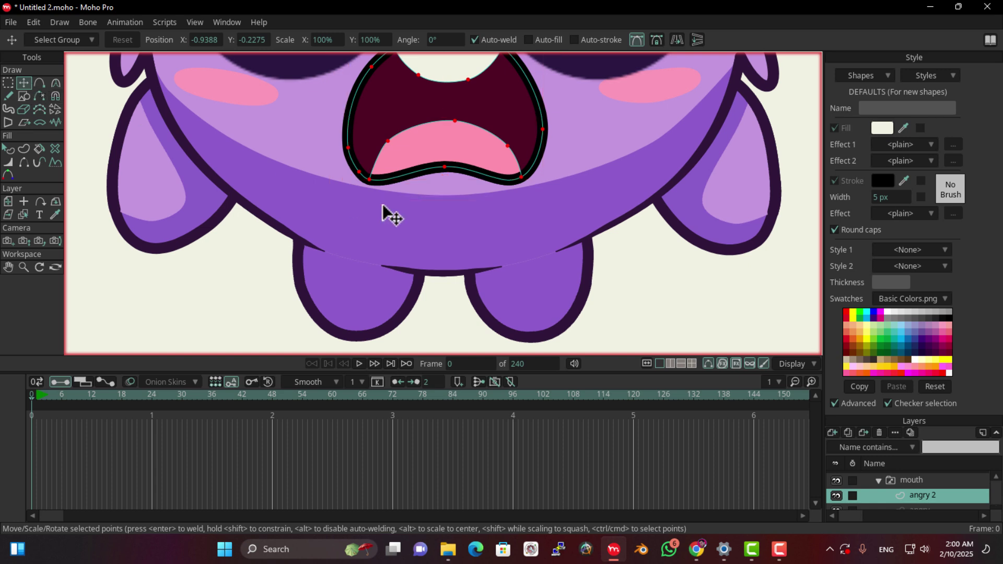
pyautogui.keyDown('shift'); pyautogui.click(387, 141); pyautogui.keyUp('shift')
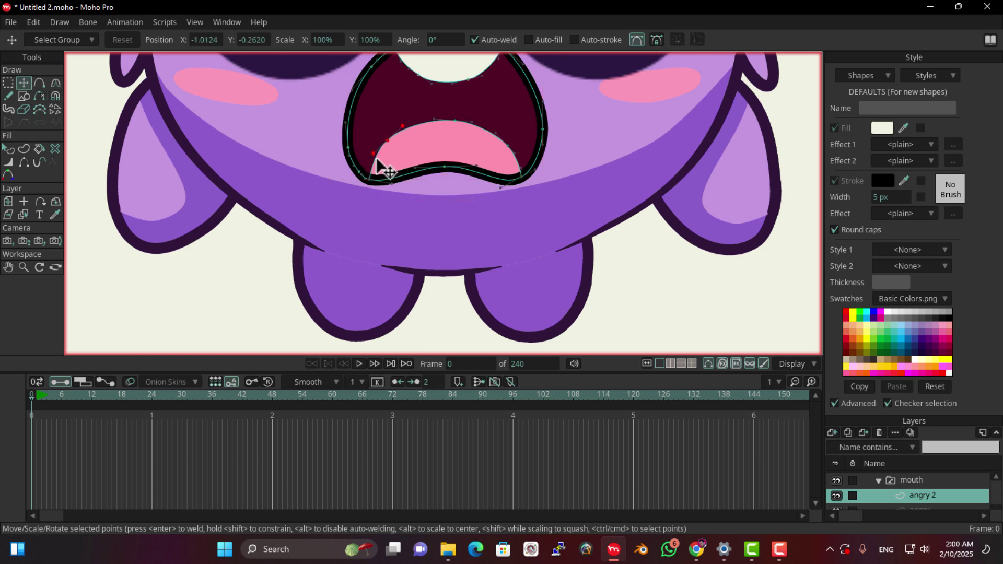
pyautogui.scroll(3, 453, 193)
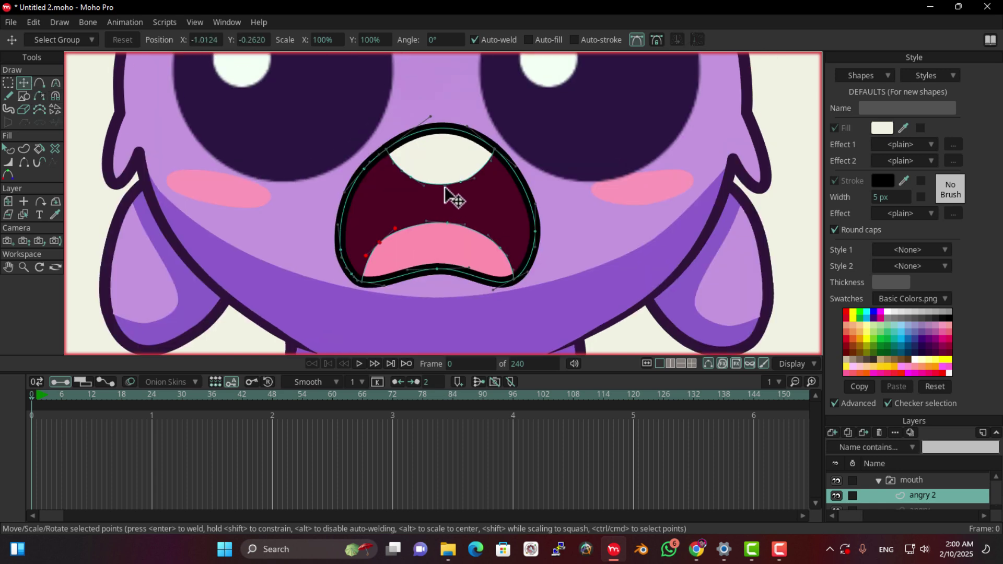
pyautogui.click(365, 175)
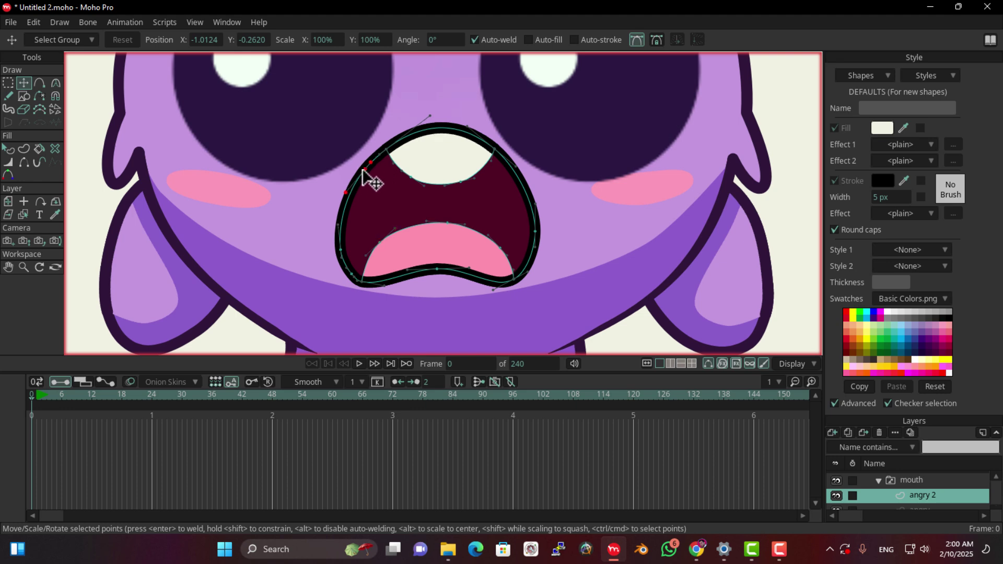
pyautogui.scroll(-4, 428, 269)
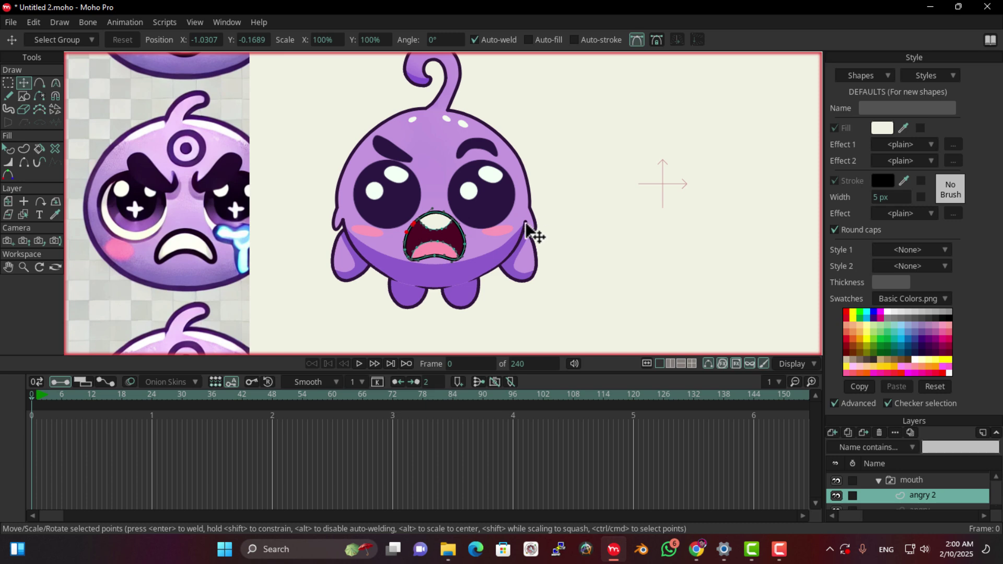
pyautogui.scroll(-1, 524, 236)
pyautogui.scroll(-2, 421, 213)
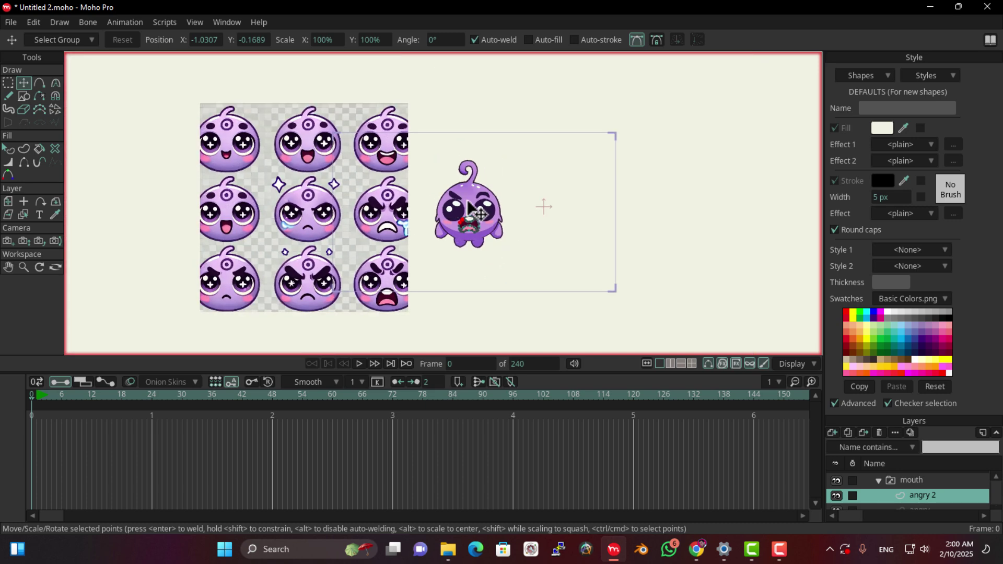
pyautogui.scroll(5, 475, 224)
pyautogui.scroll(-2, 477, 230)
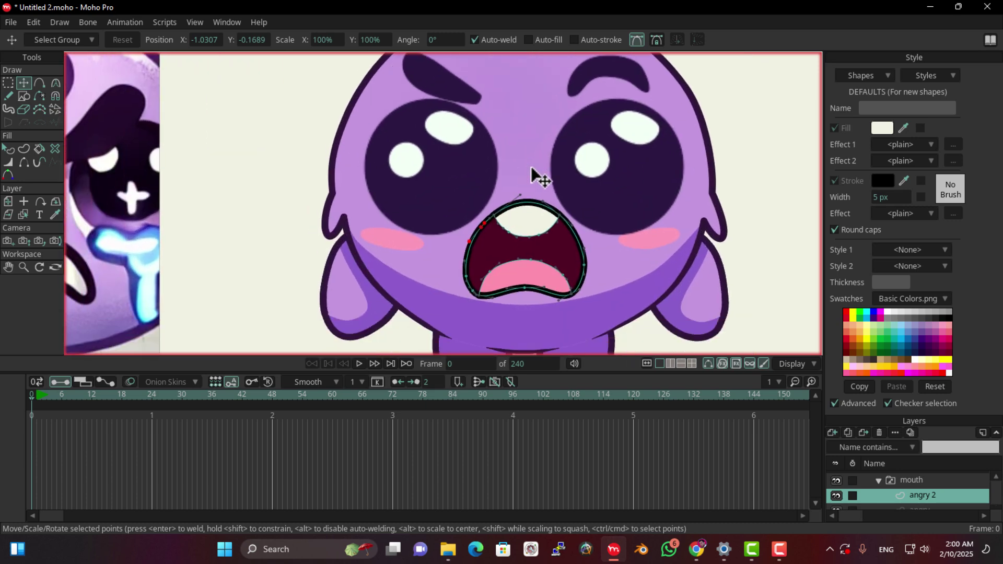
pyautogui.scroll(-3, 531, 172)
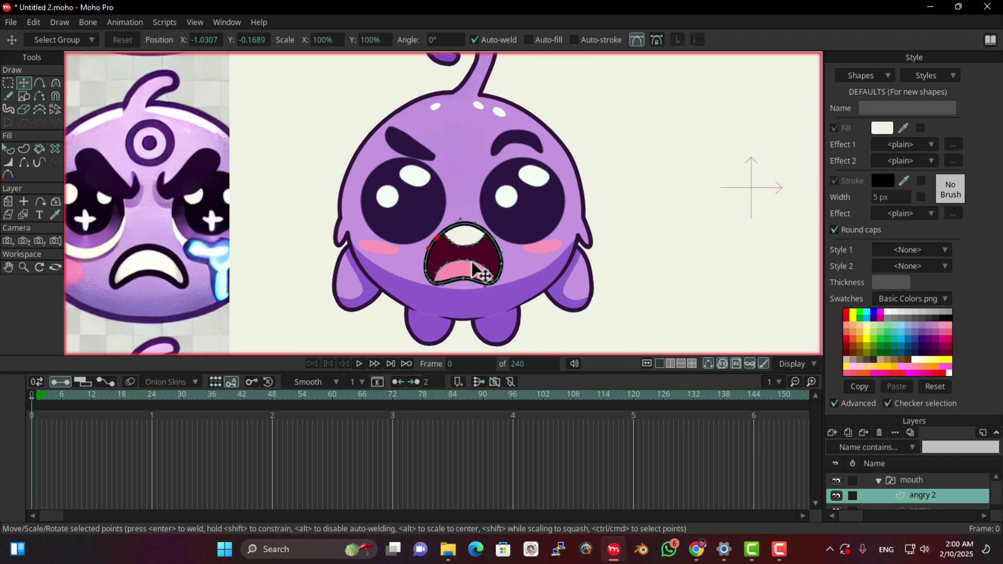
pyautogui.scroll(-2, 475, 273)
pyautogui.scroll(-1, 927, 500)
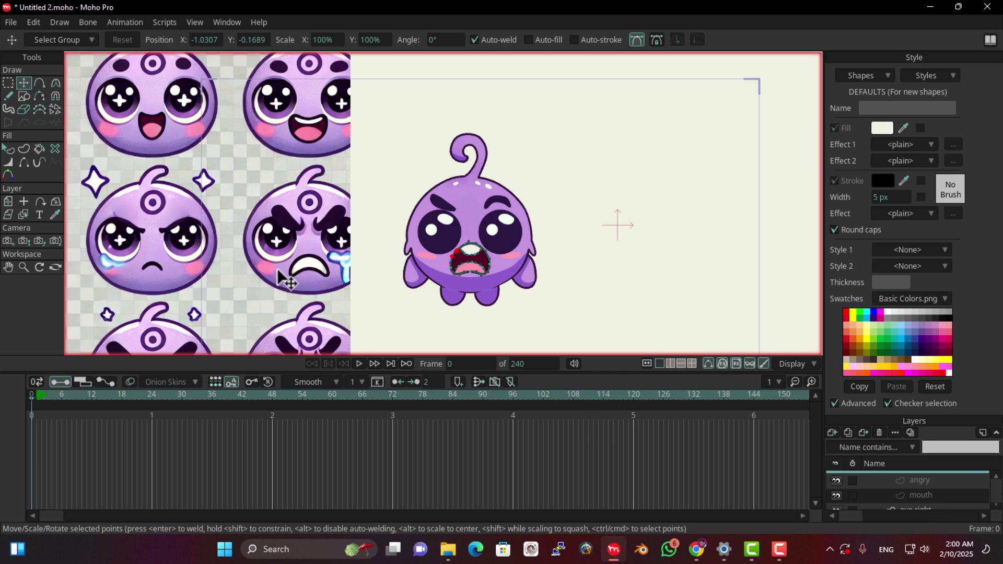
pyautogui.scroll(-1, 282, 279)
# Preview the mouth, angry and angry 2 variants on the character's face, finishing on angry 2.
pyautogui.click(920, 495)
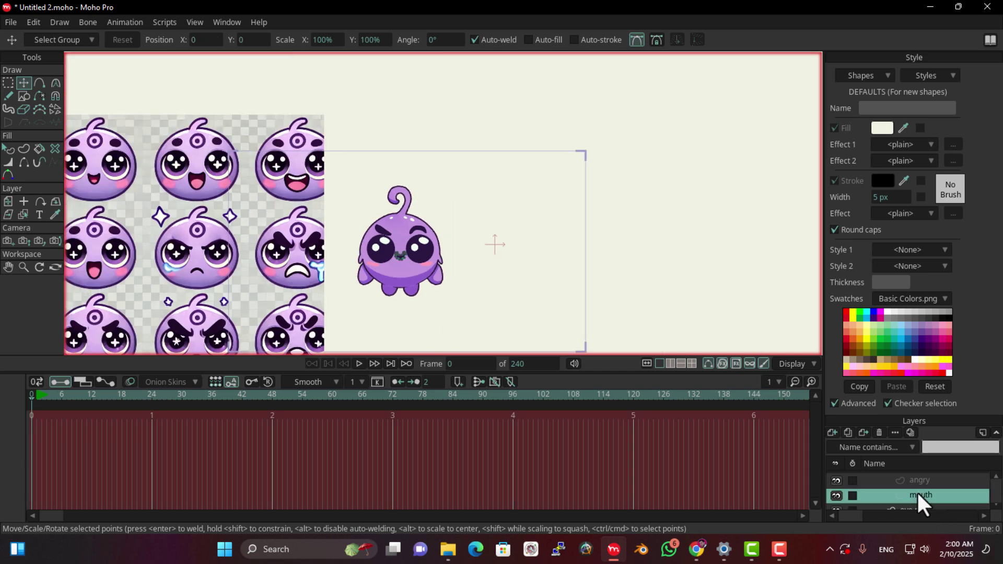
pyautogui.scroll(2, 366, 262)
pyautogui.click(919, 480)
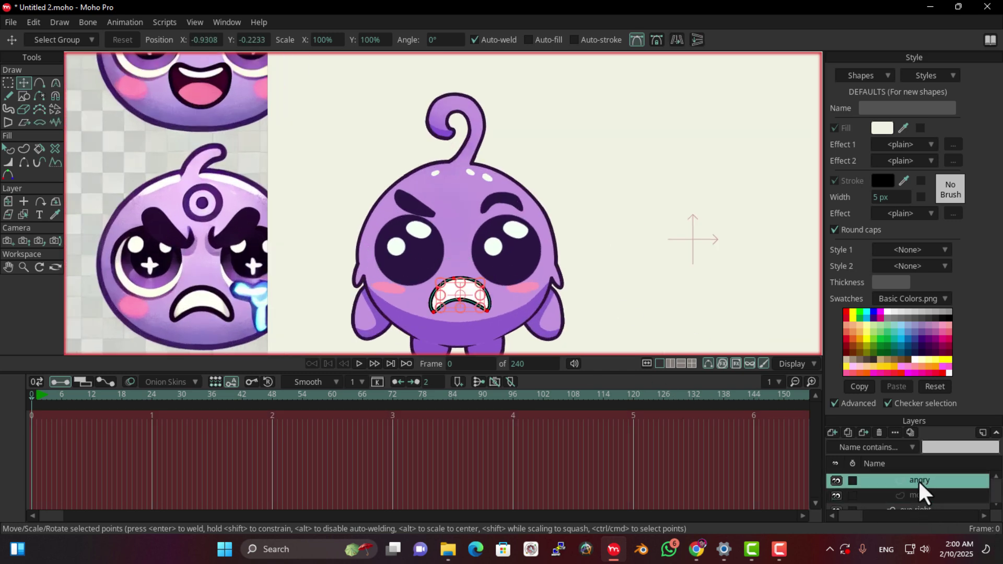
pyautogui.scroll(-2, 345, 198)
pyautogui.moveTo(345, 199); pyautogui.dragTo(441, 222)
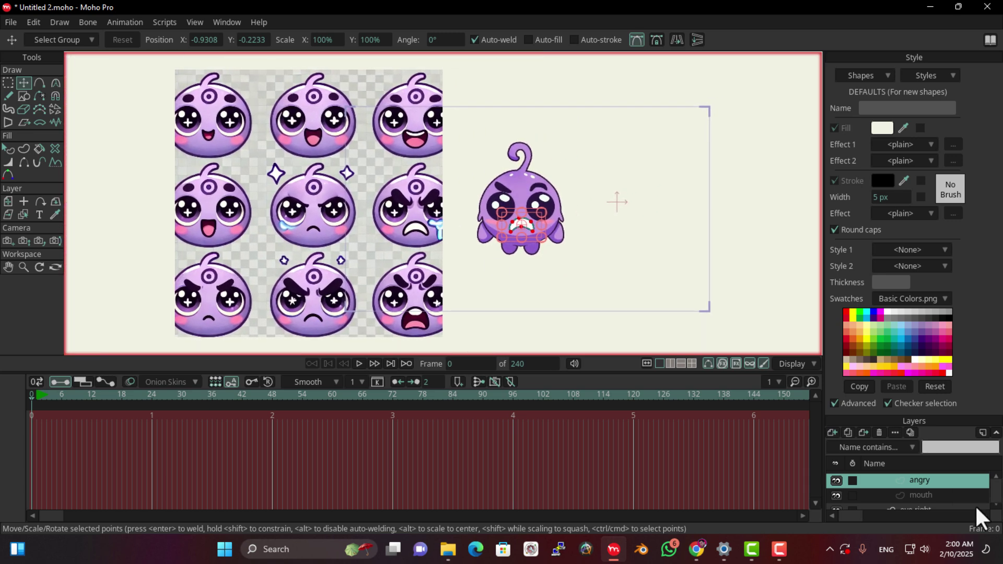
pyautogui.scroll(1, 915, 493)
pyautogui.scroll(1, 908, 500)
pyautogui.click(919, 496)
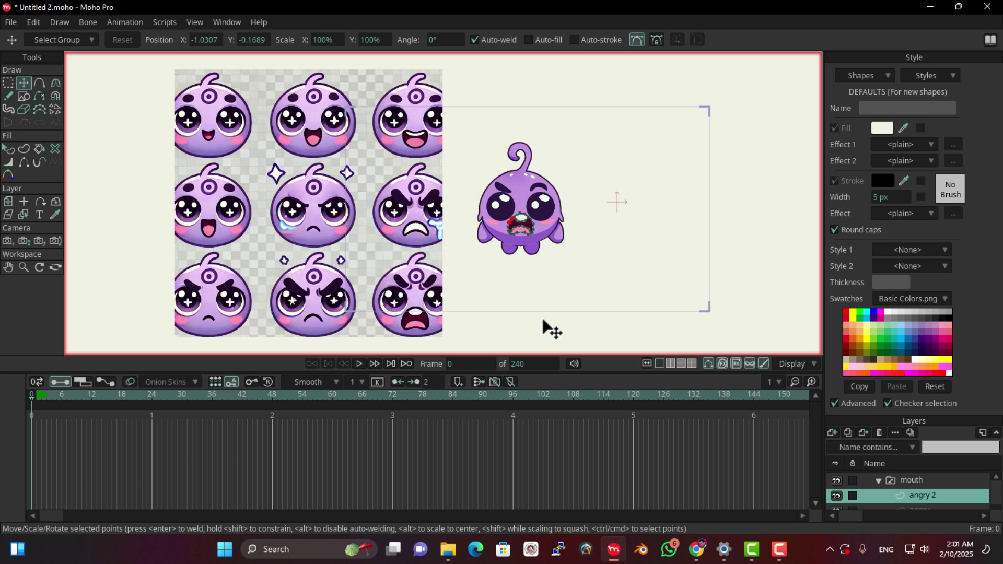
# Look over the mouth shapes in the reference expressions beside the character.
pyautogui.scroll(4, 447, 262)
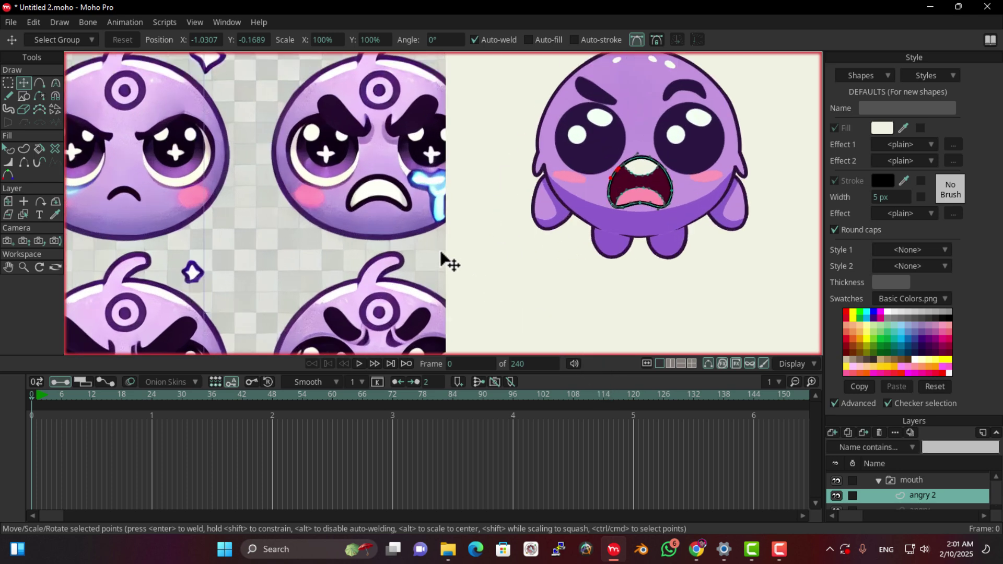
pyautogui.moveTo(323, 252); pyautogui.dragTo(339, 11)
pyautogui.scroll(-3, 371, 257)
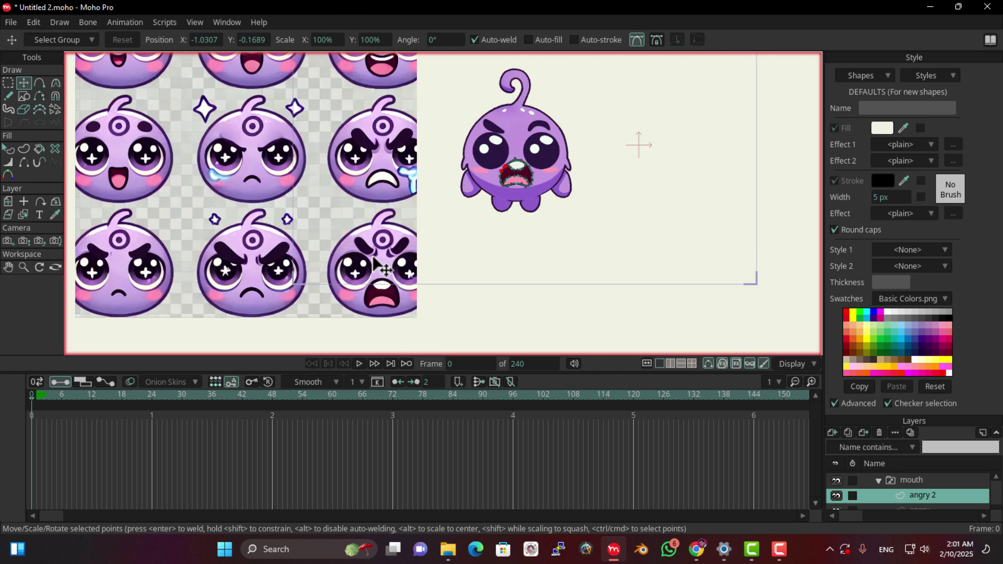
pyautogui.moveTo(372, 258); pyautogui.dragTo(374, 231)
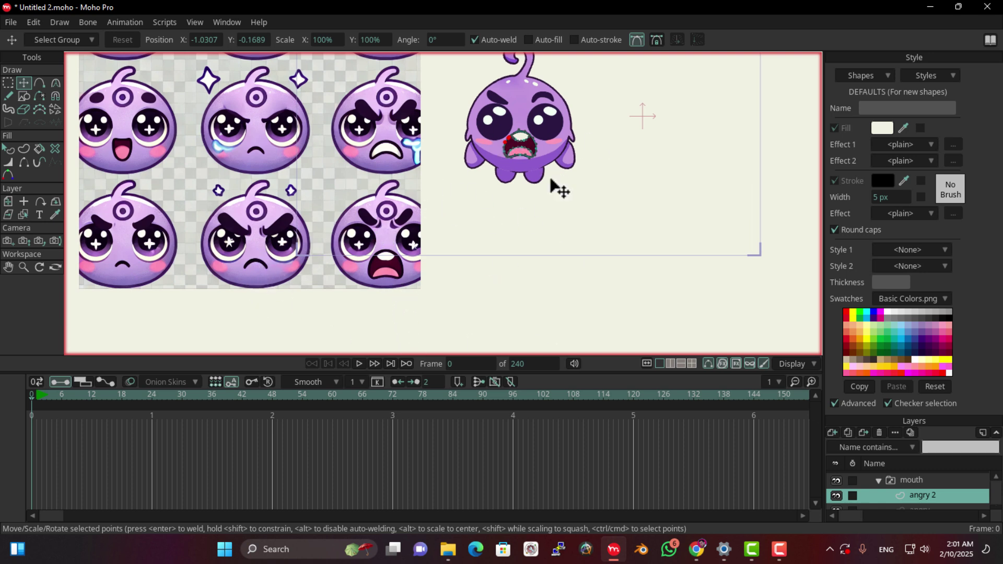
pyautogui.moveTo(386, 169); pyautogui.dragTo(390, 325)
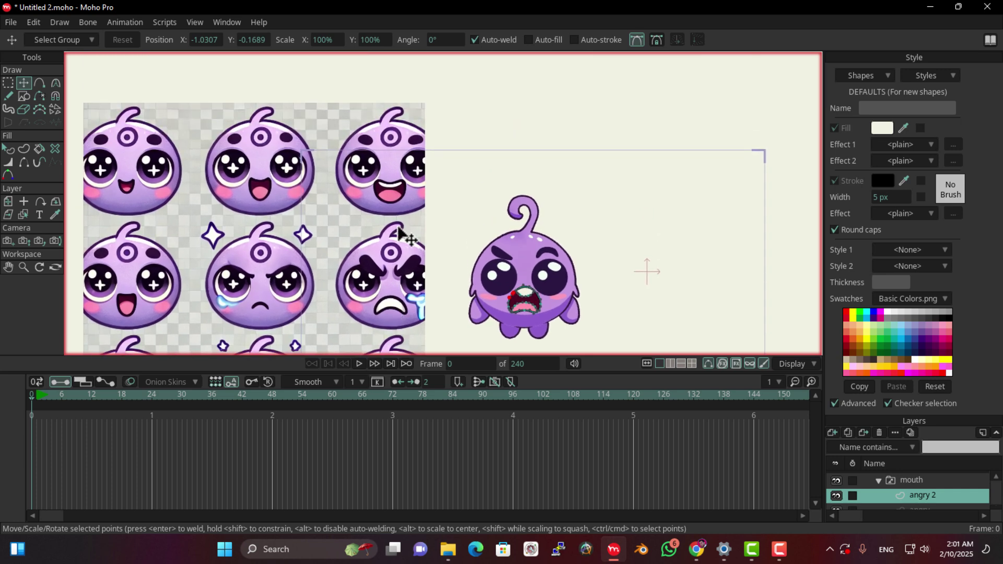
pyautogui.scroll(1, 413, 286)
pyautogui.moveTo(413, 286); pyautogui.dragTo(446, 126)
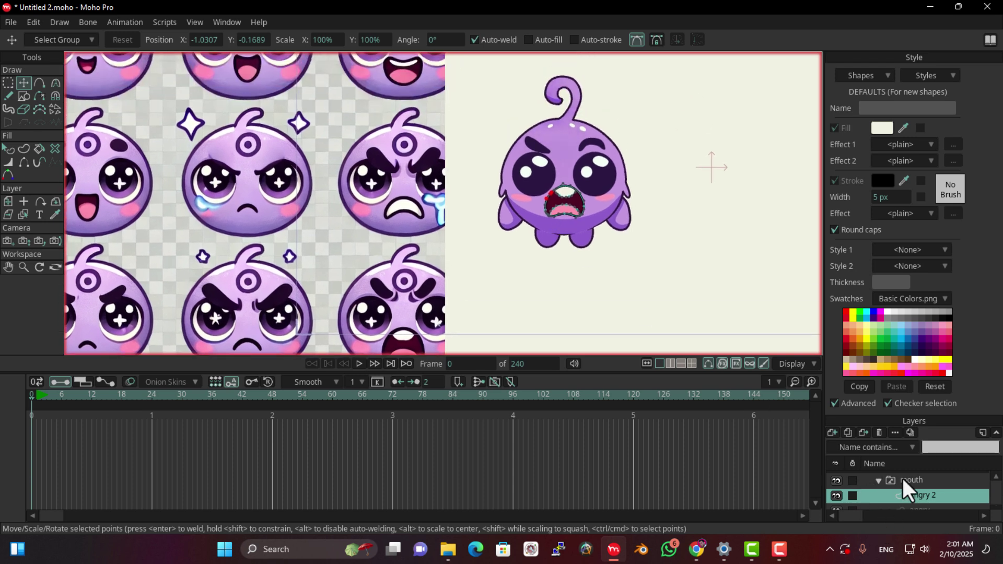
# Hide the Style window to give the layer list more room.
pyautogui.scroll(3, 909, 483)
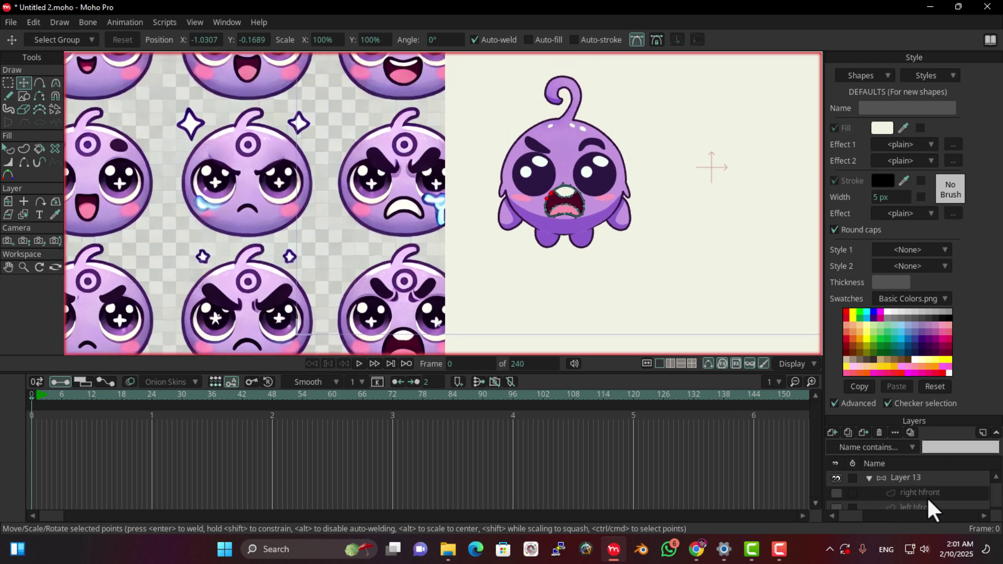
pyautogui.click(226, 21)
pyautogui.click(270, 91)
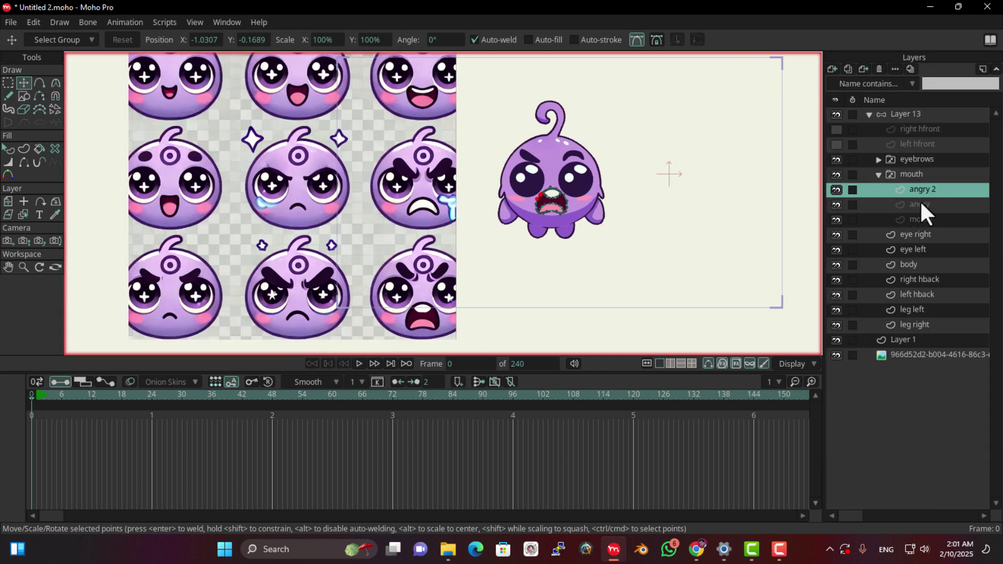
# Cycle the mouth switch through the angry, mouth and angry 2 layers, returning to angry 2, and compare them with the reference.
pyautogui.click(923, 205)
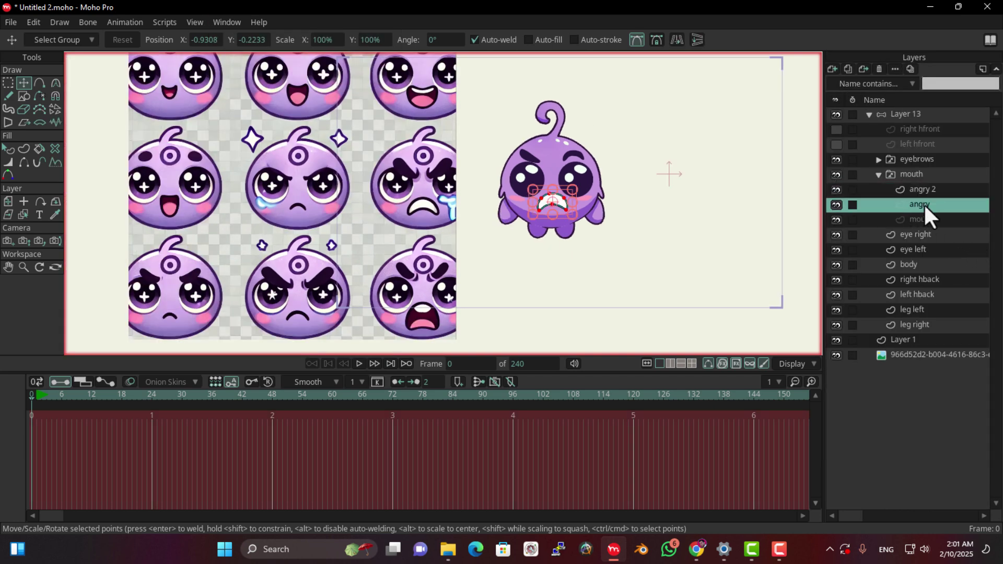
pyautogui.click(926, 191)
pyautogui.click(925, 220)
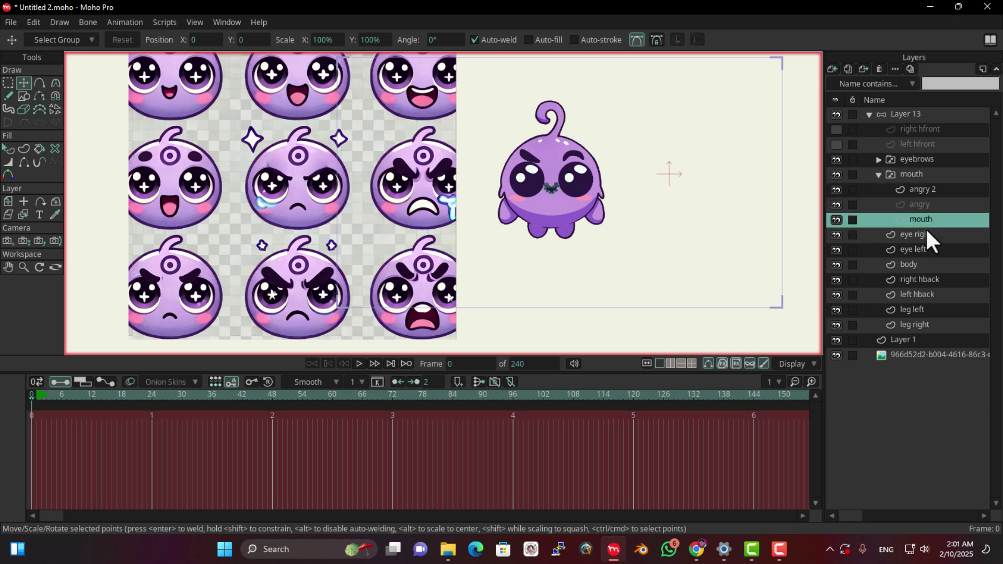
pyautogui.click(920, 202)
pyautogui.click(920, 187)
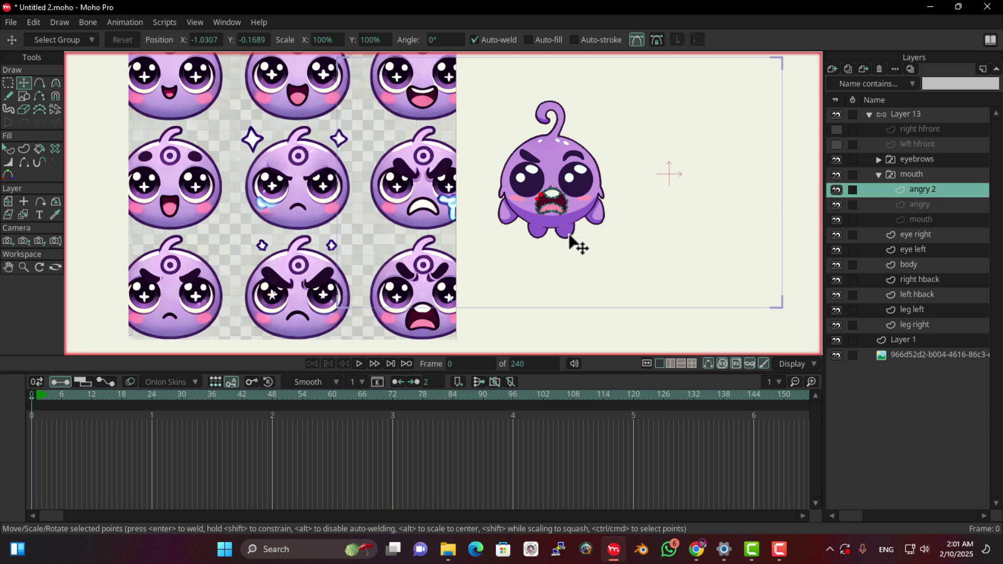
pyautogui.scroll(2, 570, 236)
pyautogui.moveTo(467, 205); pyautogui.dragTo(481, 170)
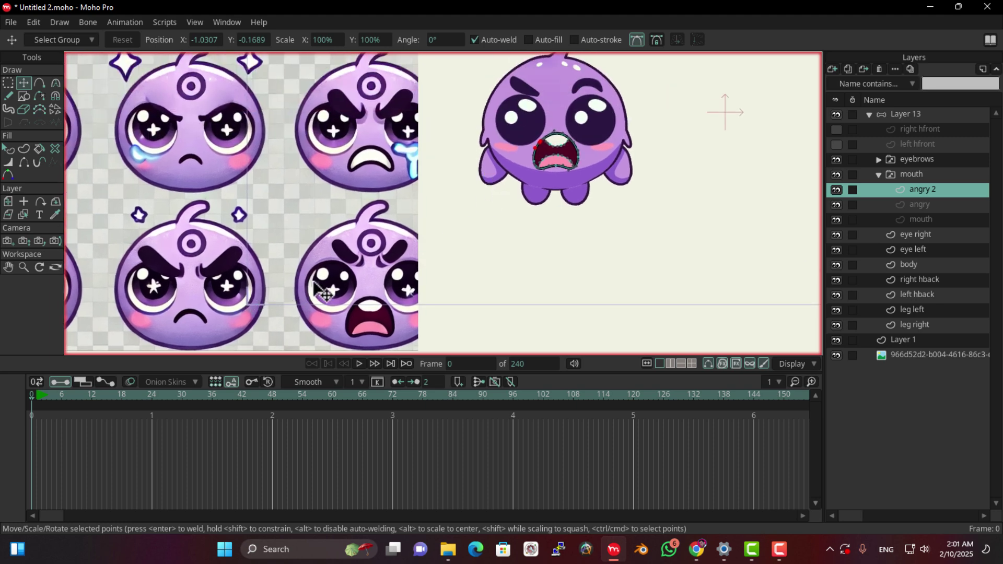
pyautogui.moveTo(208, 291); pyautogui.dragTo(275, 383)
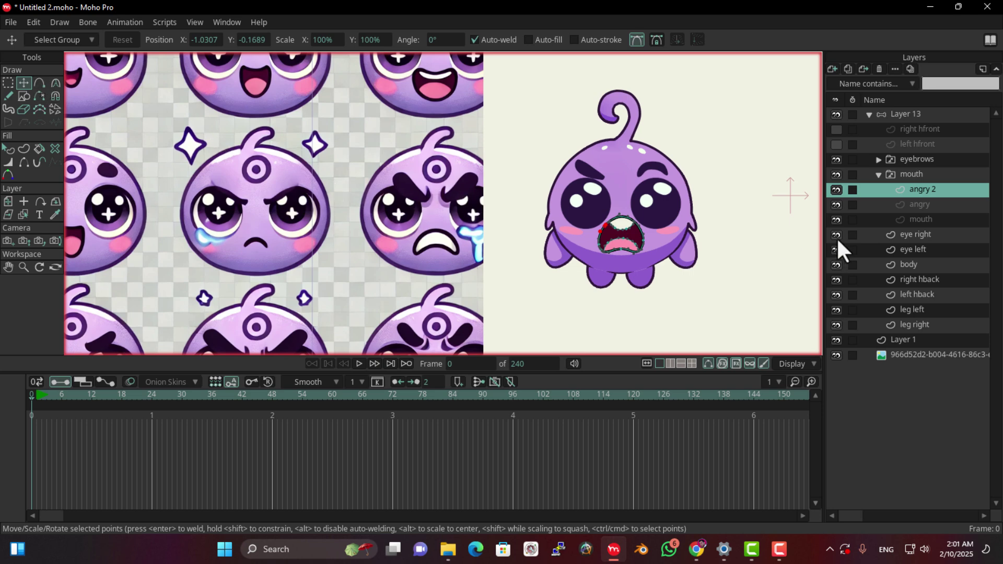
# With no parent bone selected on Layer 13, add a short vertical bone below the hair color bone and name it "angry 2 open & close mouth".
pyautogui.click(908, 114)
pyautogui.click(23, 82)
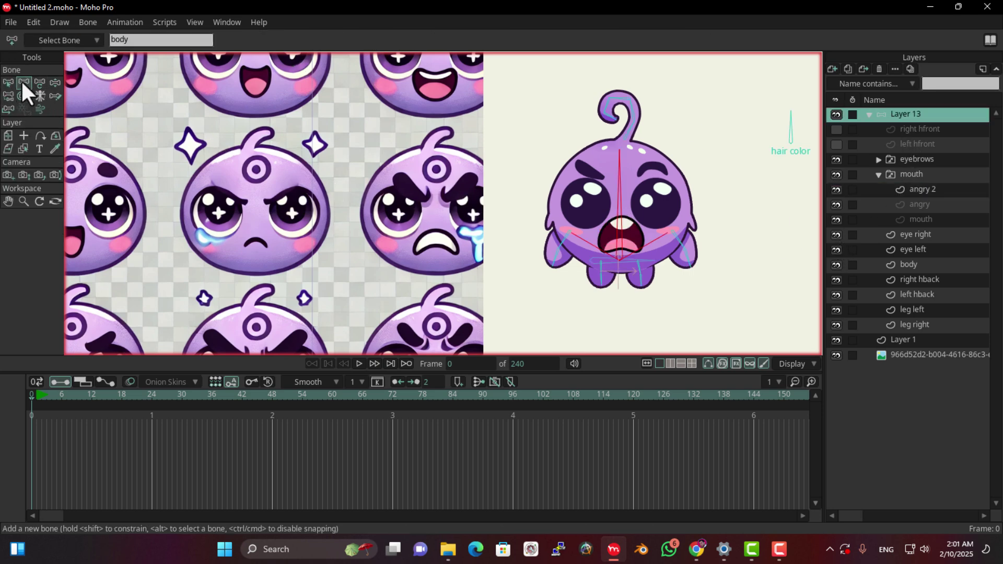
pyautogui.moveTo(674, 218); pyautogui.dragTo(355, 277)
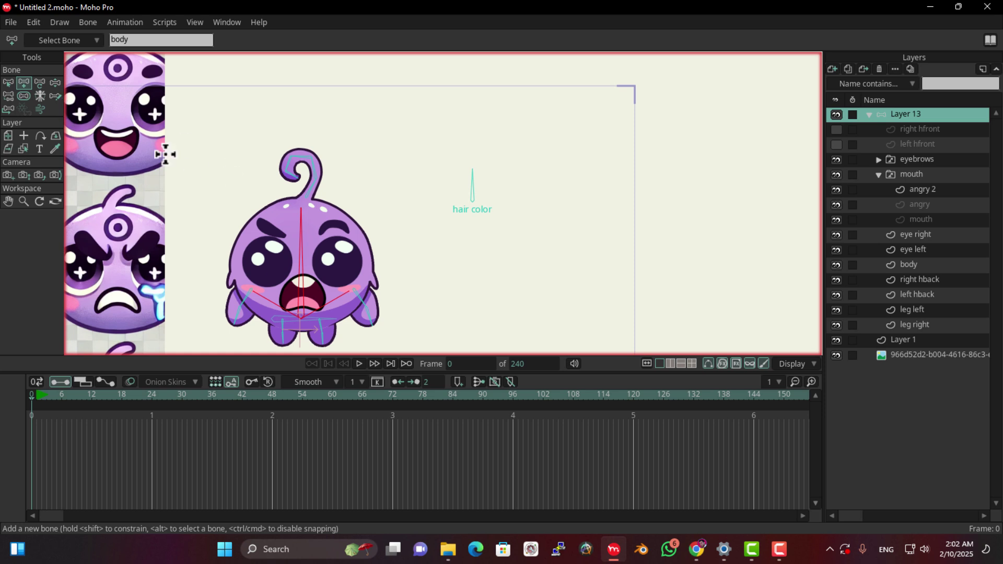
pyautogui.click(8, 80)
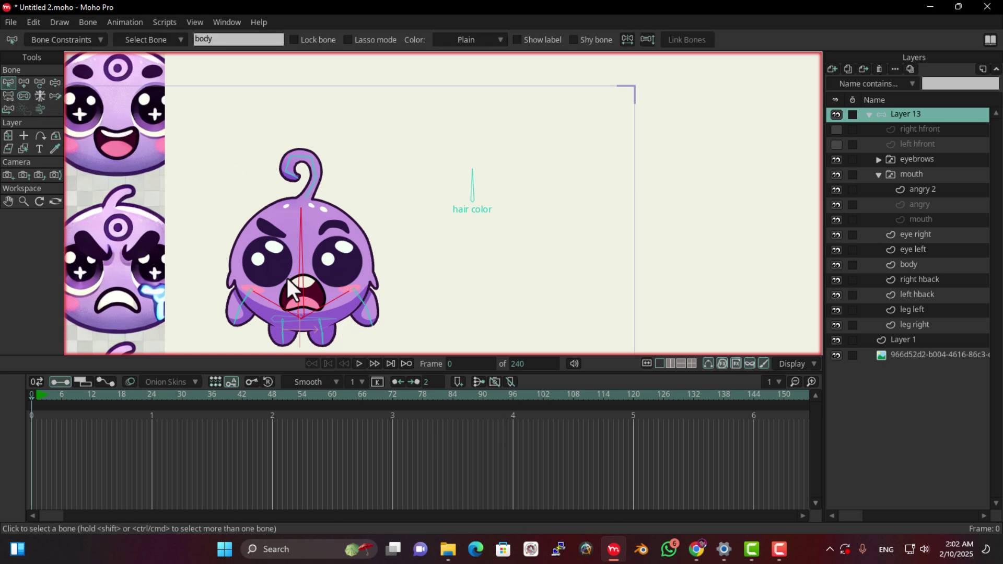
pyautogui.click(584, 259)
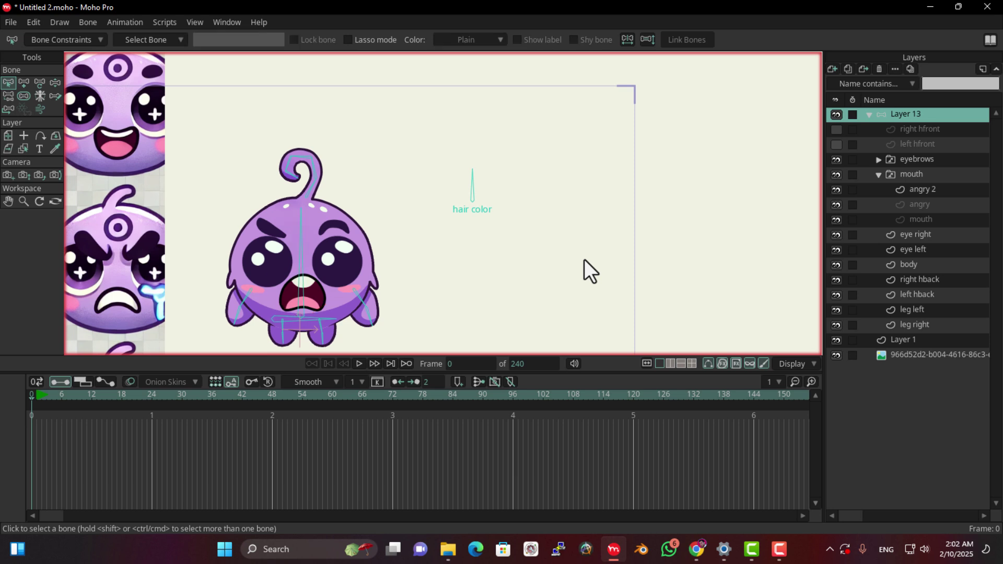
pyautogui.click(23, 82)
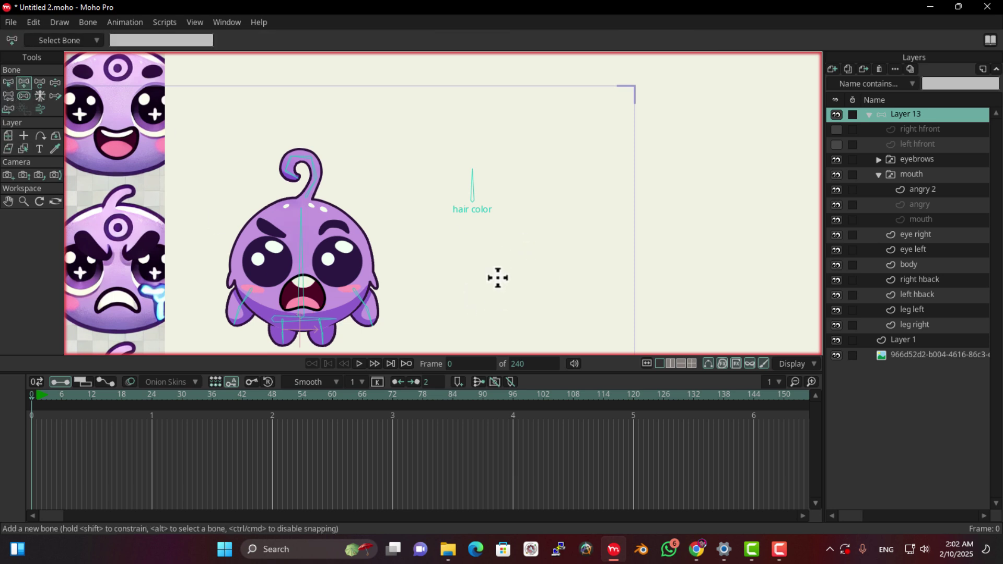
pyautogui.moveTo(487, 275); pyautogui.dragTo(486, 248)
pyautogui.doubleClick(134, 39)
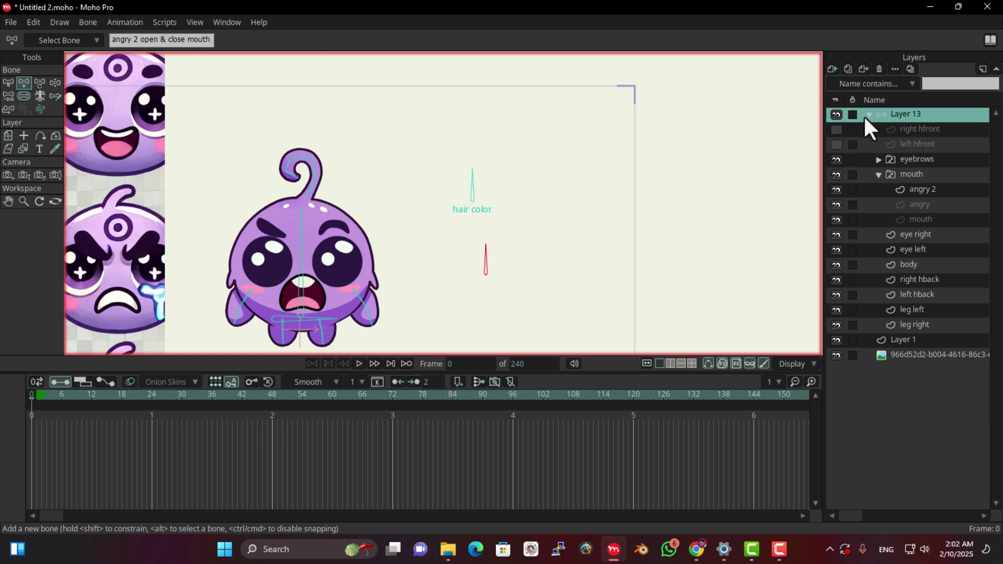
# Show the label of the "angry 2 open & close mouth" bone and constrain its angle to between -90° and 0°.
pyautogui.click(11, 82)
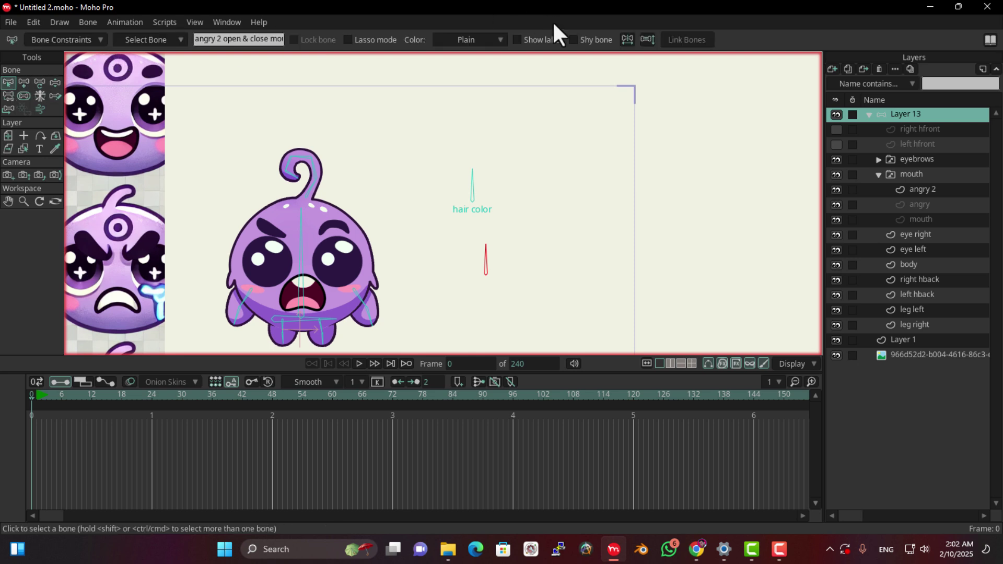
pyautogui.click(519, 41)
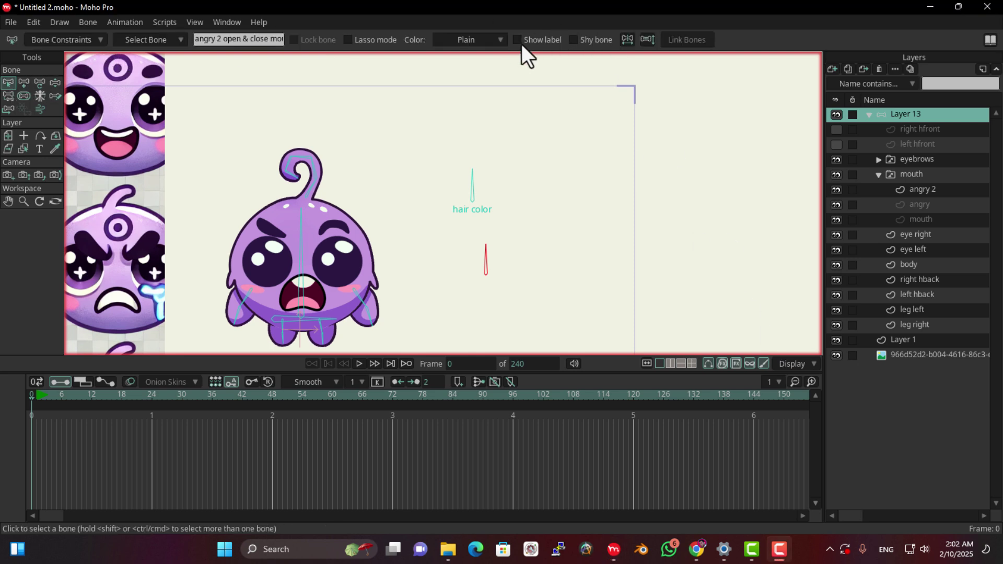
pyautogui.click(71, 41)
pyautogui.click(71, 77)
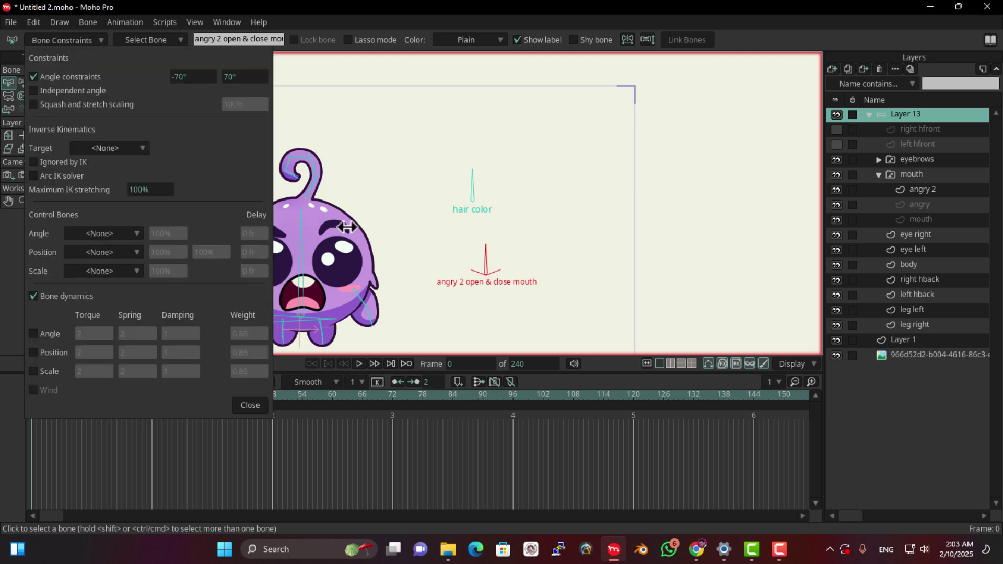
pyautogui.click(183, 76)
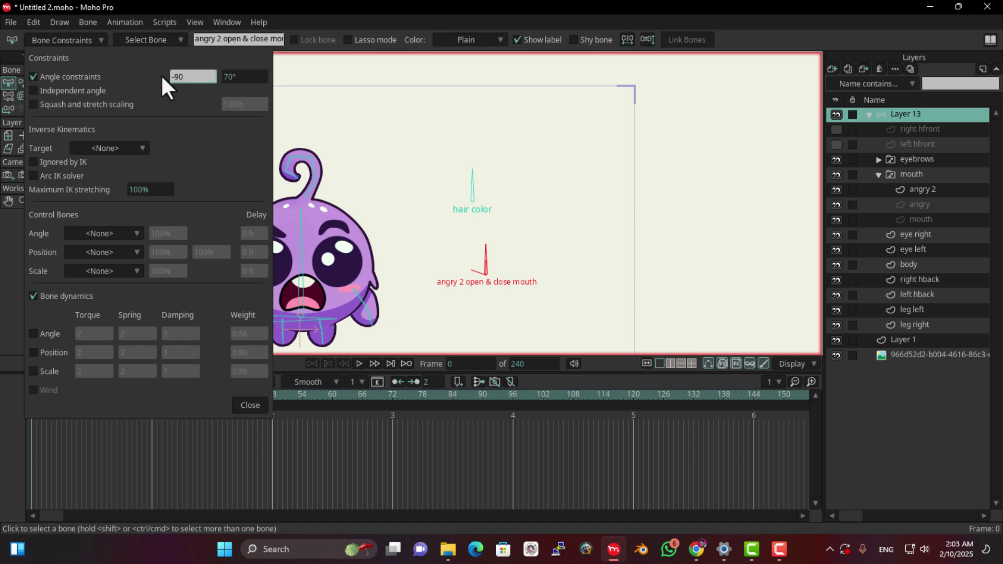
pyautogui.click(228, 79)
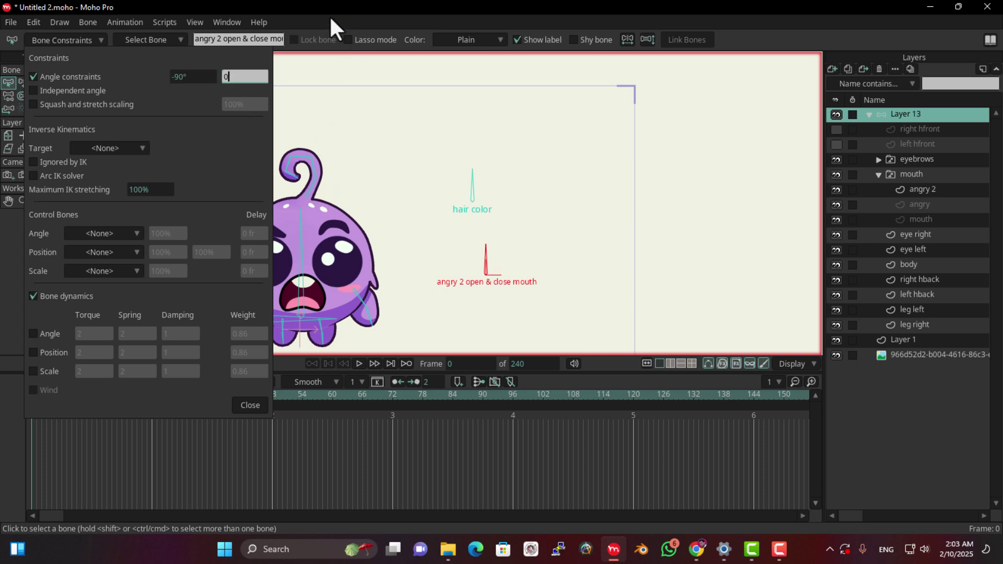
pyautogui.write('0')
pyautogui.press('Return')
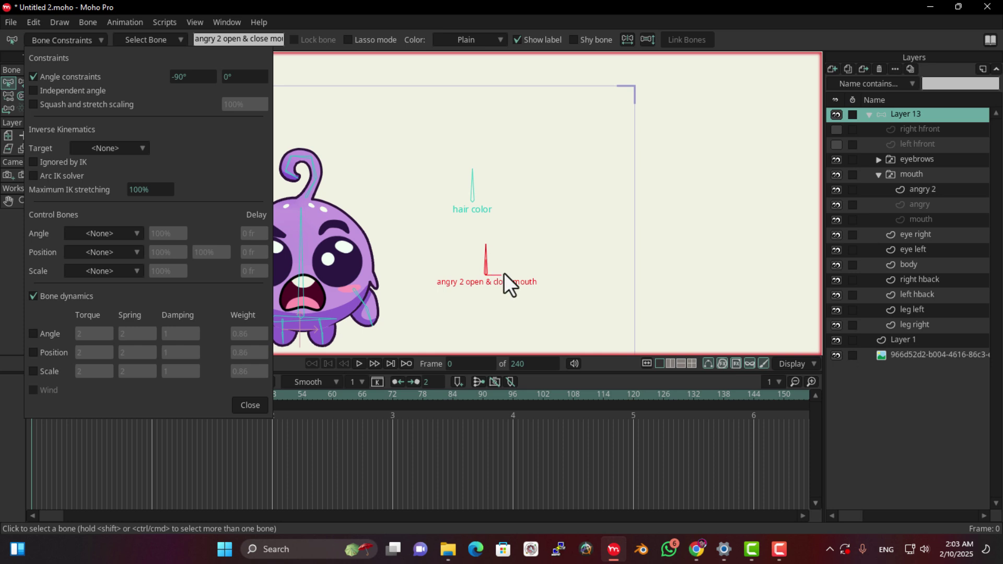
pyautogui.click(102, 40)
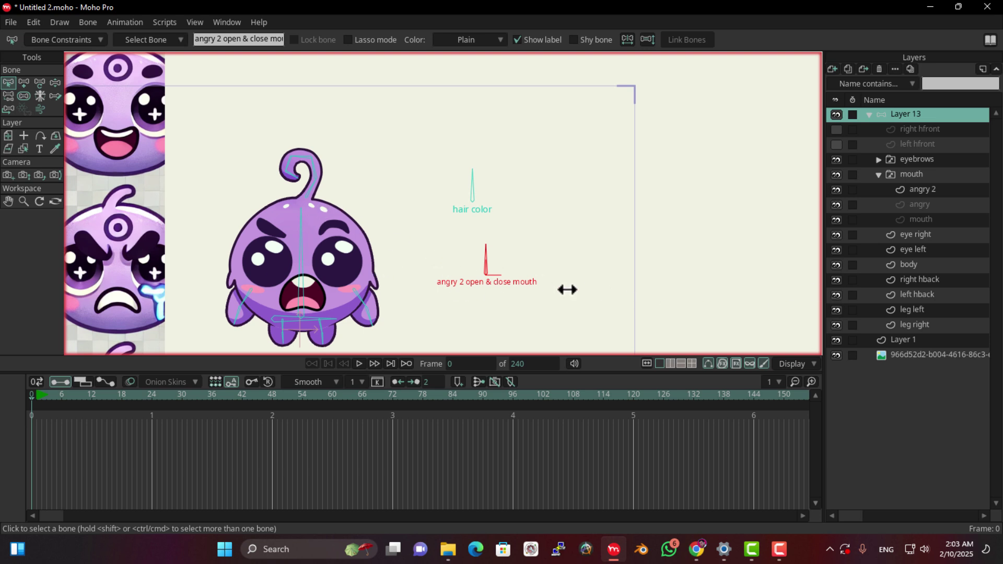
# Create a smart bone action named "angry 2 open & close mouth" for the selected bone from the mainline.
pyautogui.click(224, 23)
pyautogui.click(269, 114)
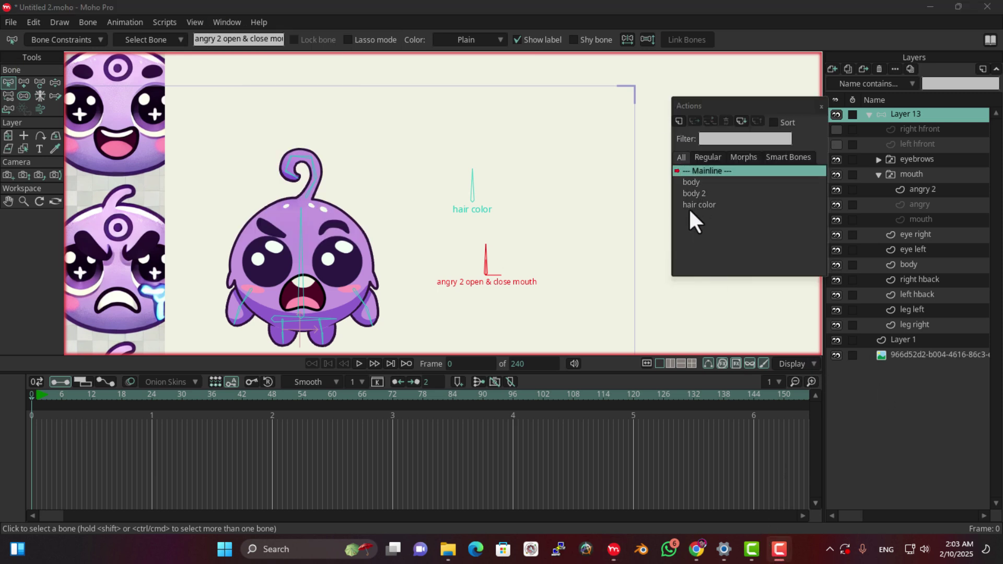
pyautogui.click(704, 192)
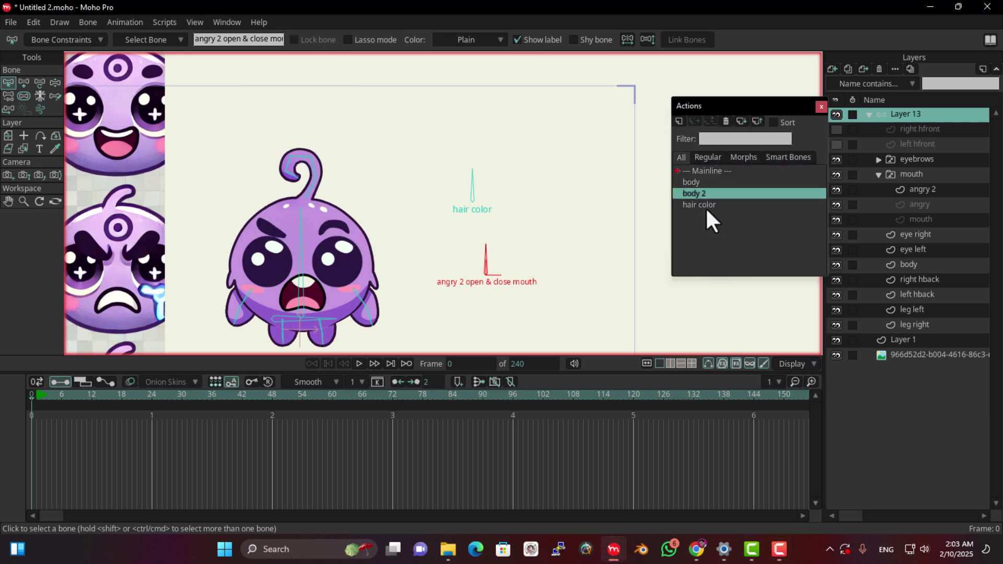
pyautogui.click(699, 171)
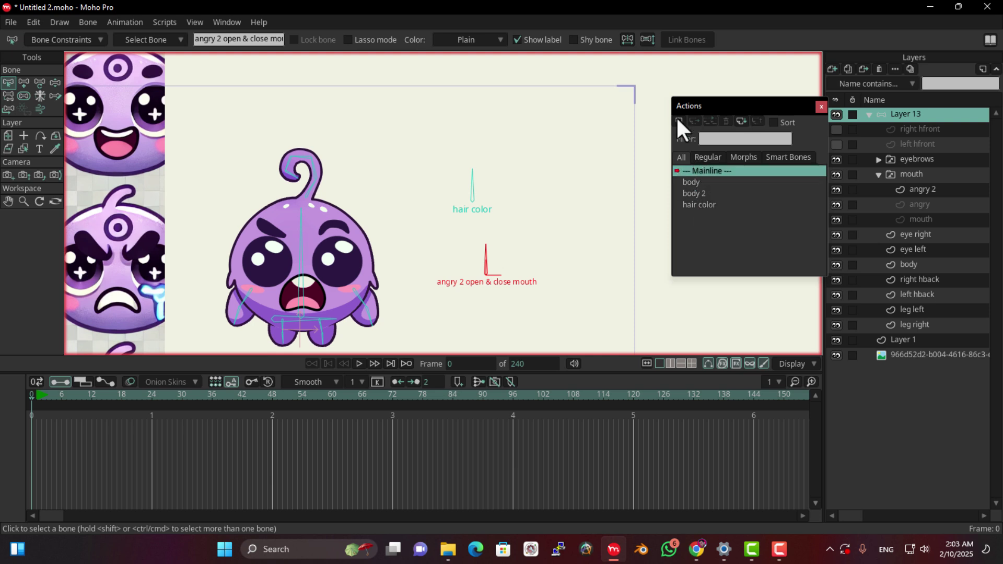
pyautogui.click(678, 120)
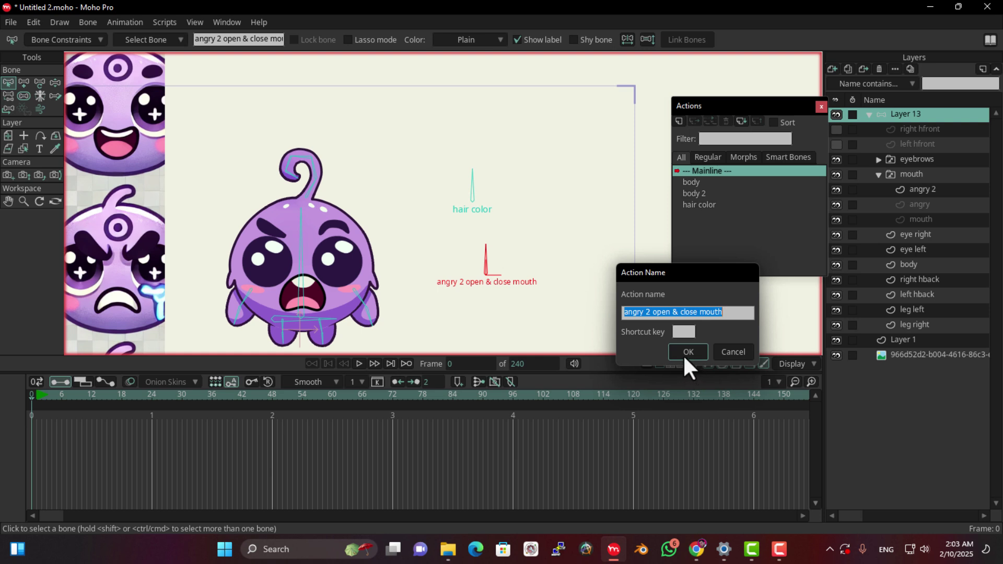
pyautogui.click(688, 351)
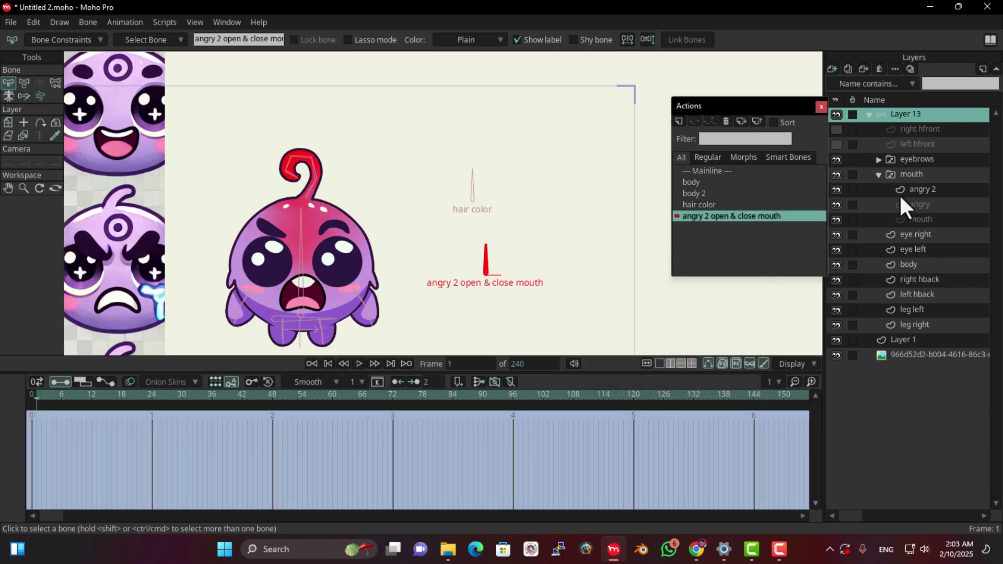
# Within the new action, go to frame 24 on the angry 2 layer and activate Transform Points for its mouth shape.
pyautogui.click(916, 192)
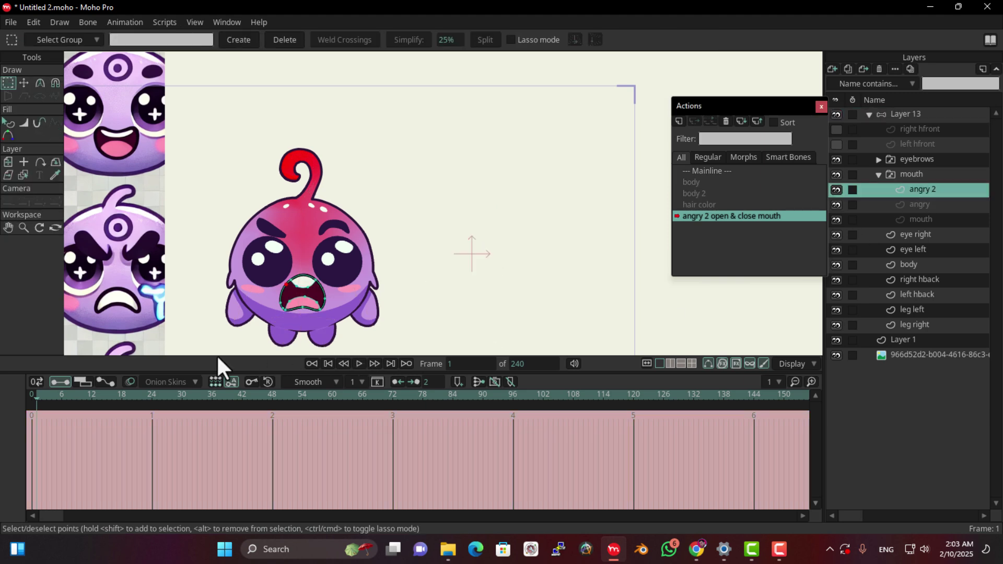
pyautogui.click(151, 403)
pyautogui.scroll(5, 277, 301)
pyautogui.moveTo(272, 235); pyautogui.dragTo(287, 201)
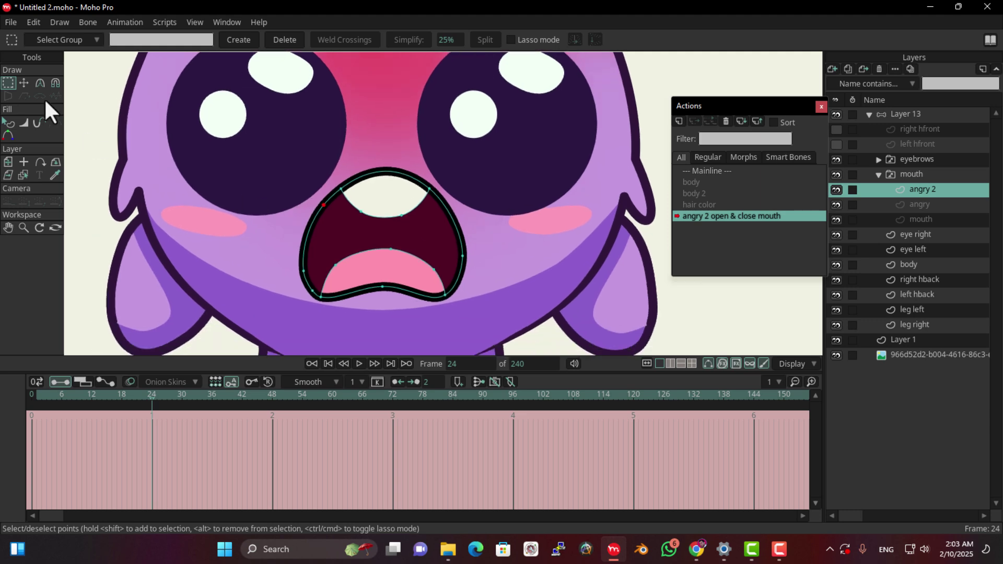
pyautogui.click(23, 83)
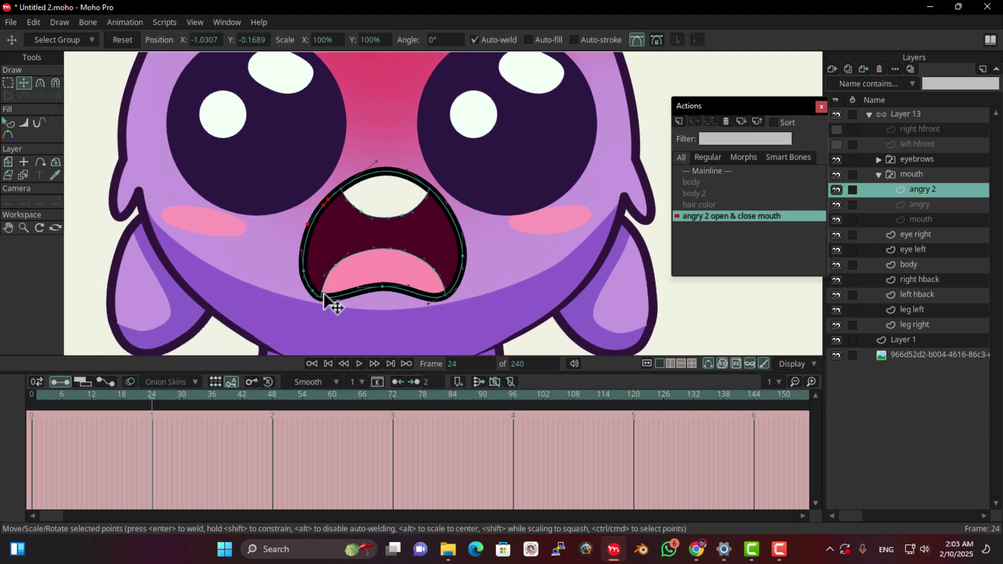
# Compare the angry 2 mouth with the reference expressions beside the character.
pyautogui.scroll(-5, 381, 284)
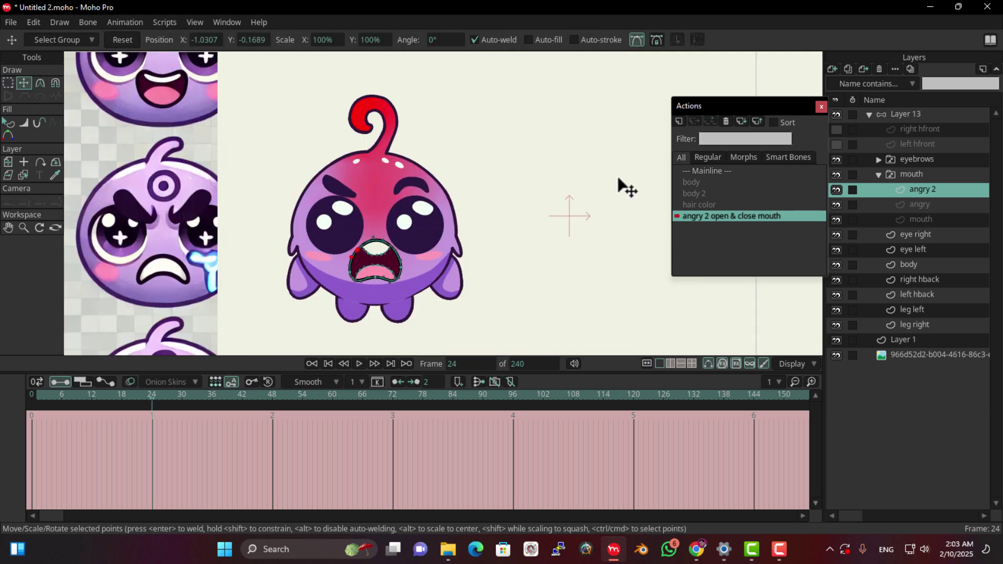
pyautogui.scroll(4, 349, 286)
pyautogui.scroll(2, 349, 286)
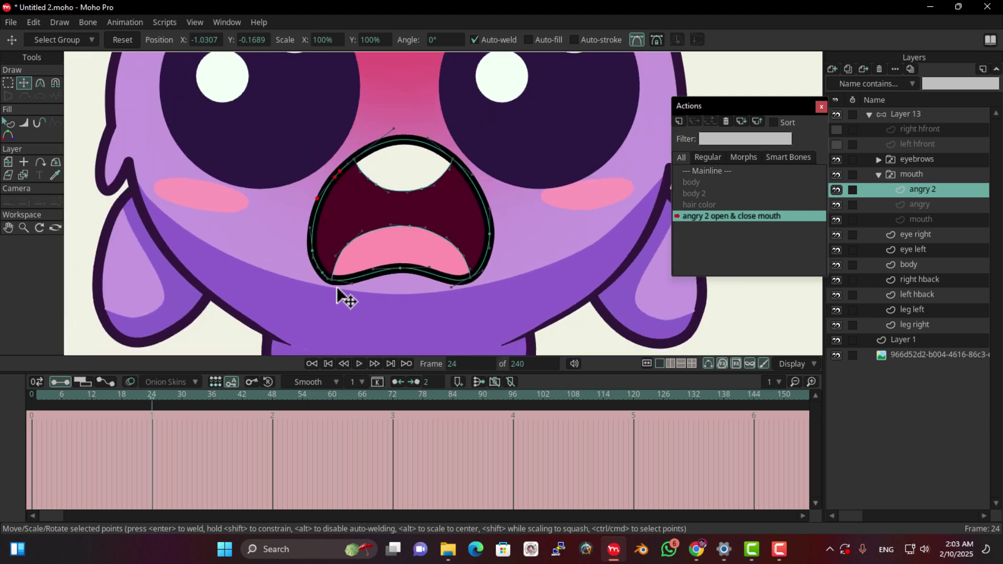
pyautogui.scroll(-4, 556, 230)
pyautogui.scroll(2, 412, 324)
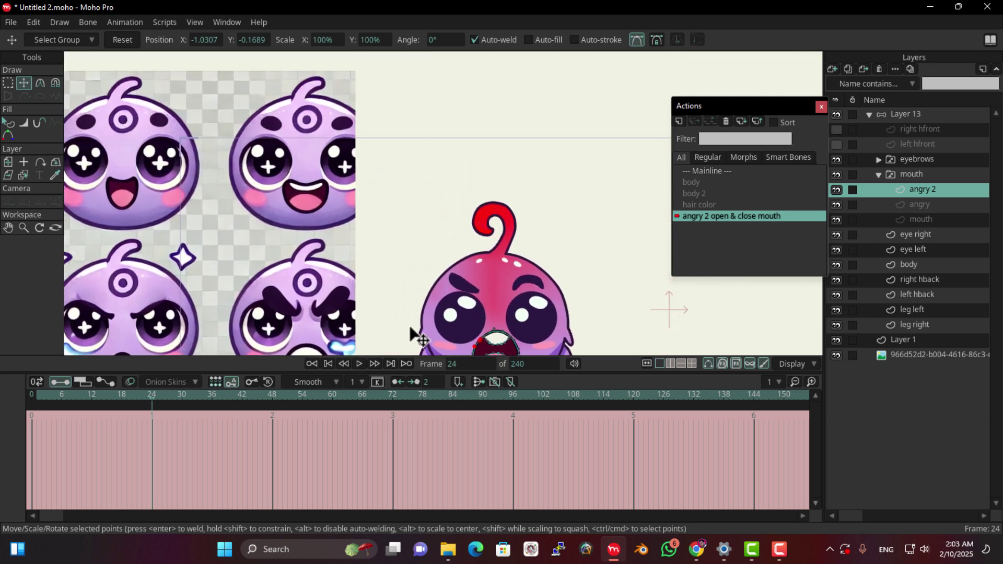
pyautogui.moveTo(412, 316); pyautogui.dragTo(387, 156)
pyautogui.scroll(4, 387, 155)
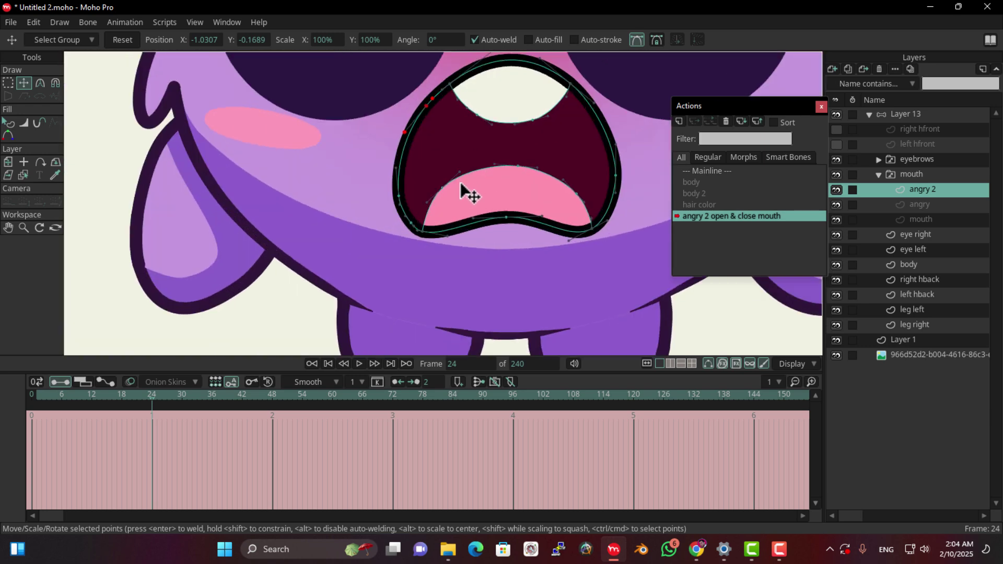
pyautogui.scroll(-3, 365, 194)
pyautogui.scroll(2, 425, 217)
pyautogui.scroll(1, 601, 319)
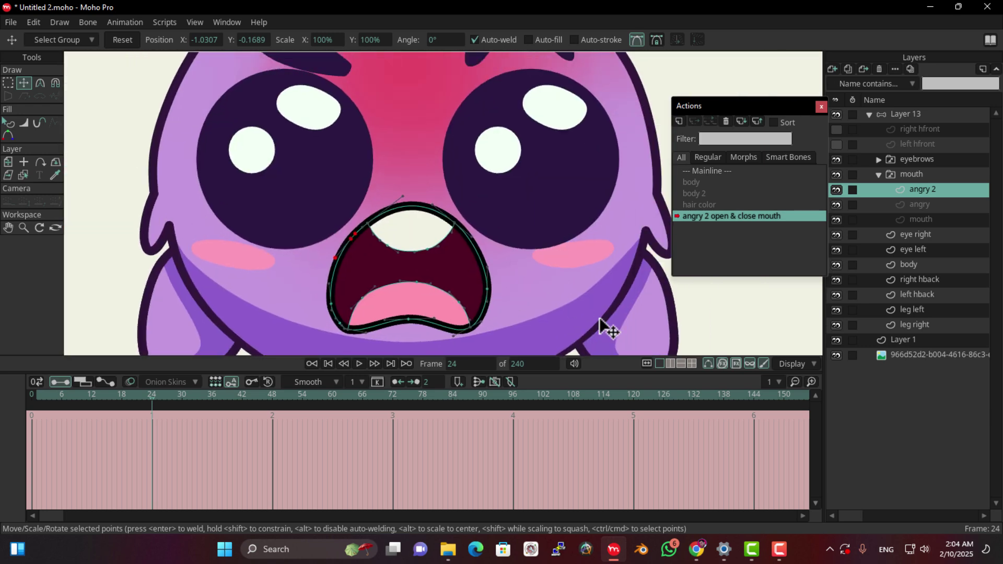
# At frame 24, raise the middle of the mouth's lower edge and pull the corner, side and teeth points inward to form a narrow arch.
pyautogui.moveTo(409, 319); pyautogui.dragTo(409, 288)
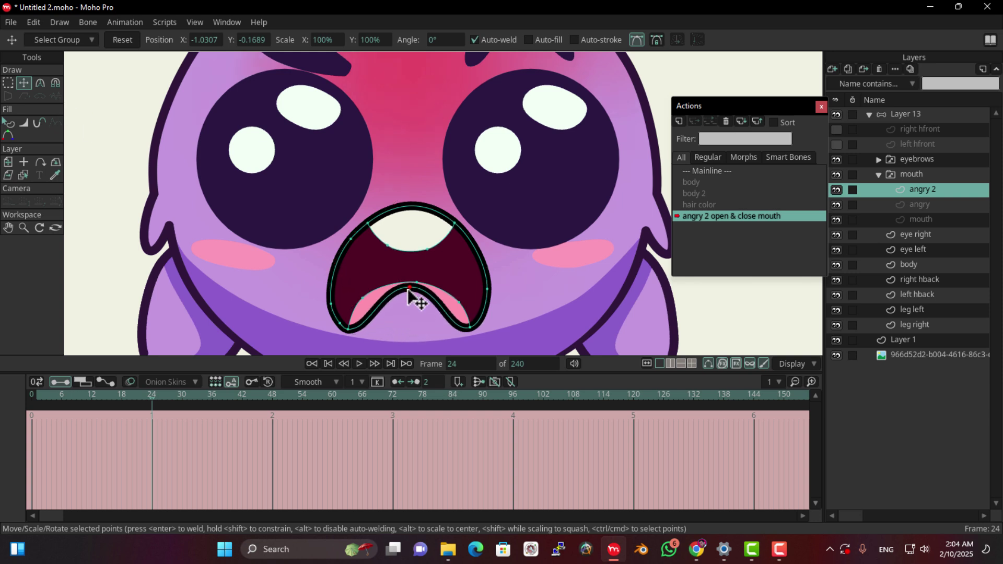
pyautogui.click(350, 327)
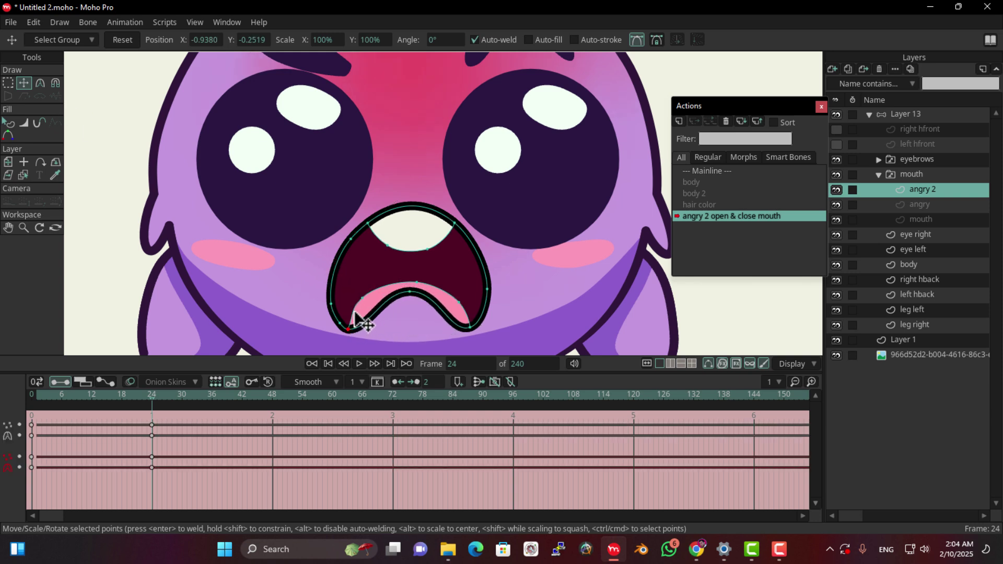
pyautogui.moveTo(354, 312); pyautogui.dragTo(421, 224)
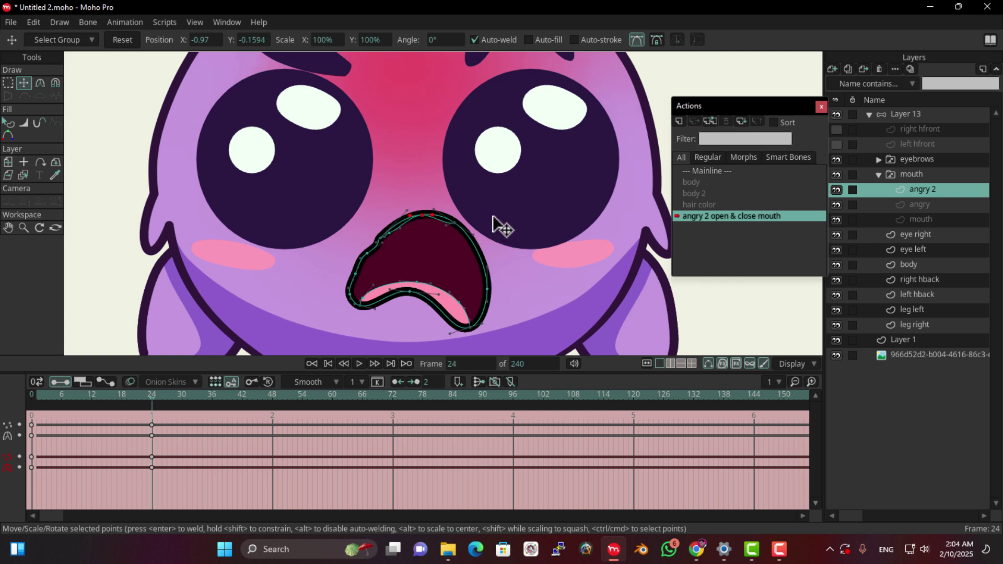
pyautogui.moveTo(472, 332); pyautogui.dragTo(376, 291)
pyautogui.scroll(5, 387, 291)
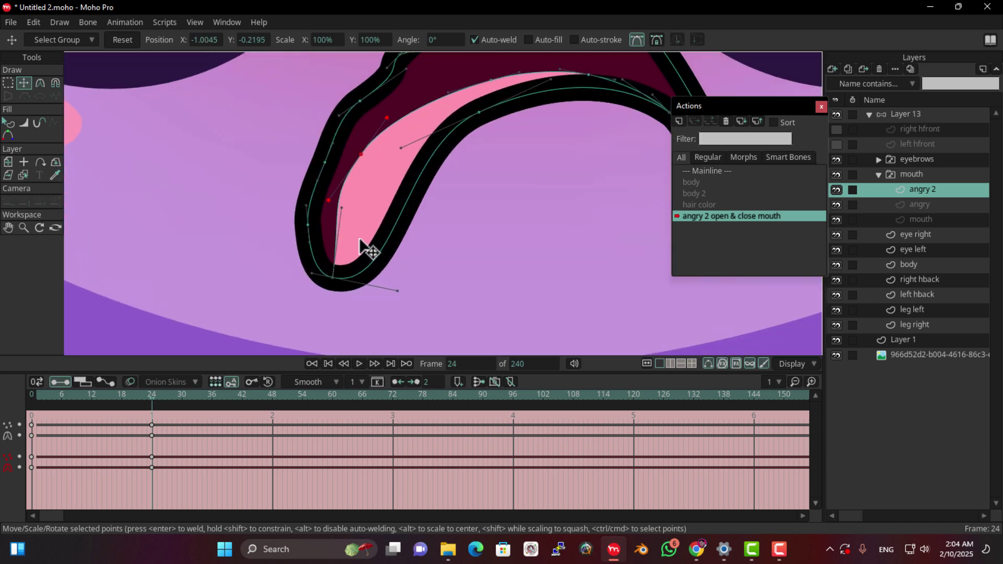
pyautogui.scroll(-5, 361, 241)
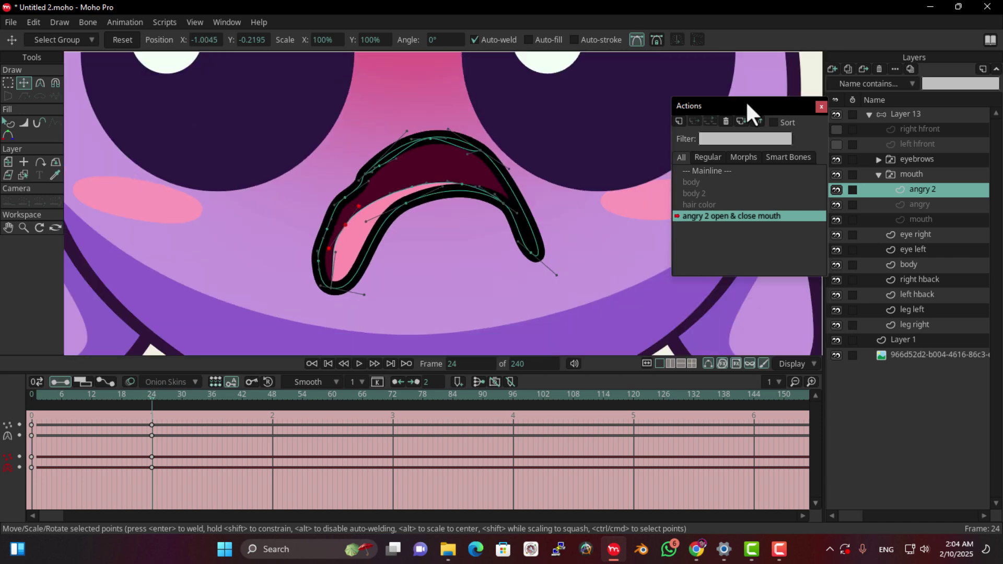
# Move the Actions window clear of the mouth, then reposition both mouth corners and tuck the tongue points into the lower lip line.
pyautogui.moveTo(747, 104); pyautogui.dragTo(845, 131)
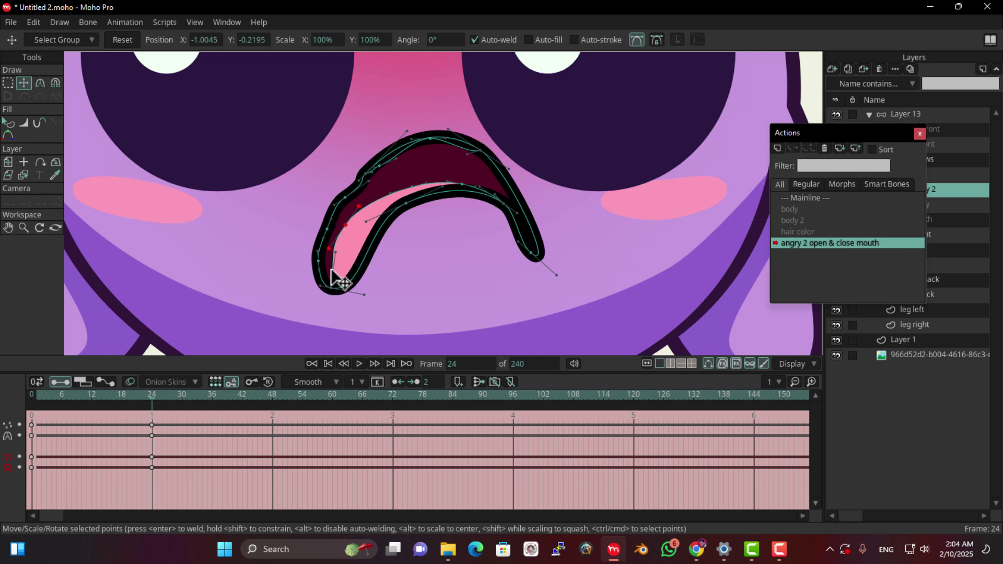
pyautogui.moveTo(336, 277); pyautogui.dragTo(358, 190)
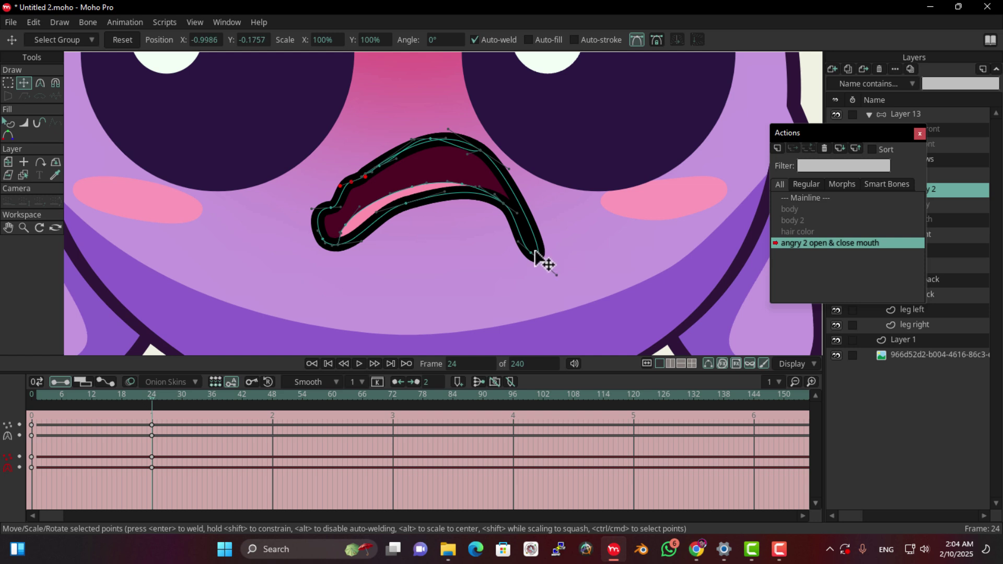
pyautogui.moveTo(533, 253); pyautogui.dragTo(549, 194)
pyautogui.moveTo(407, 204); pyautogui.dragTo(413, 190)
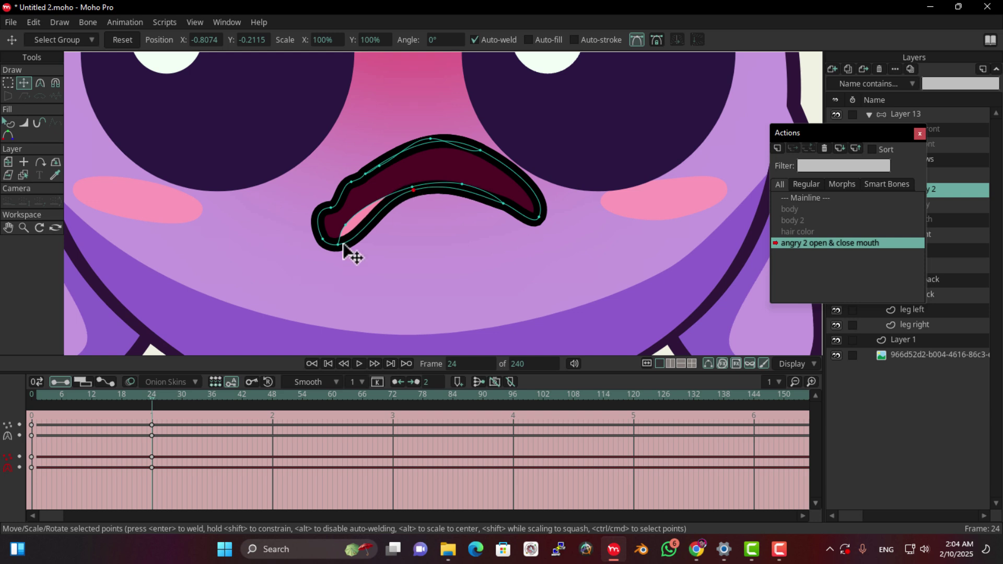
pyautogui.moveTo(341, 243); pyautogui.dragTo(343, 218)
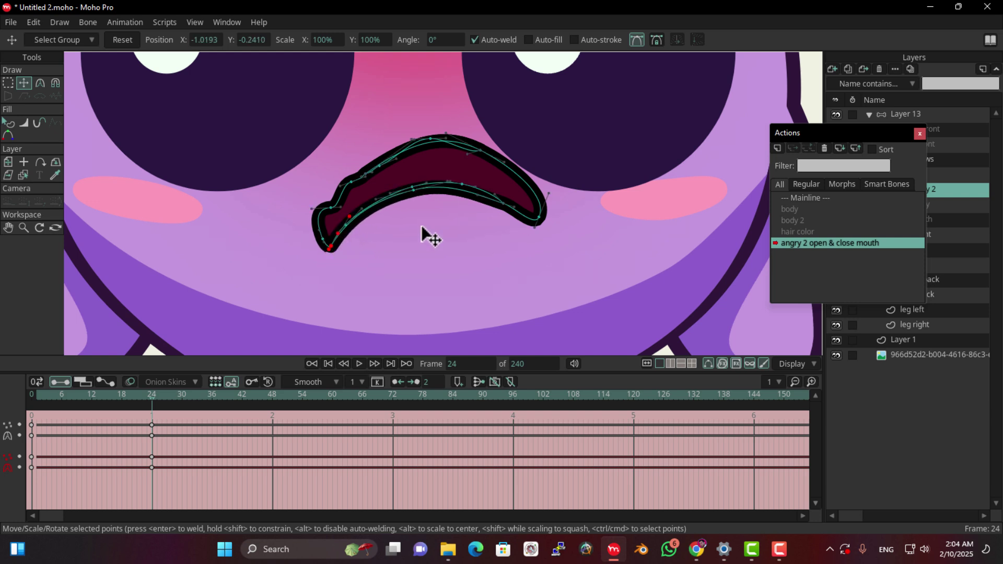
pyautogui.moveTo(539, 218); pyautogui.dragTo(536, 192)
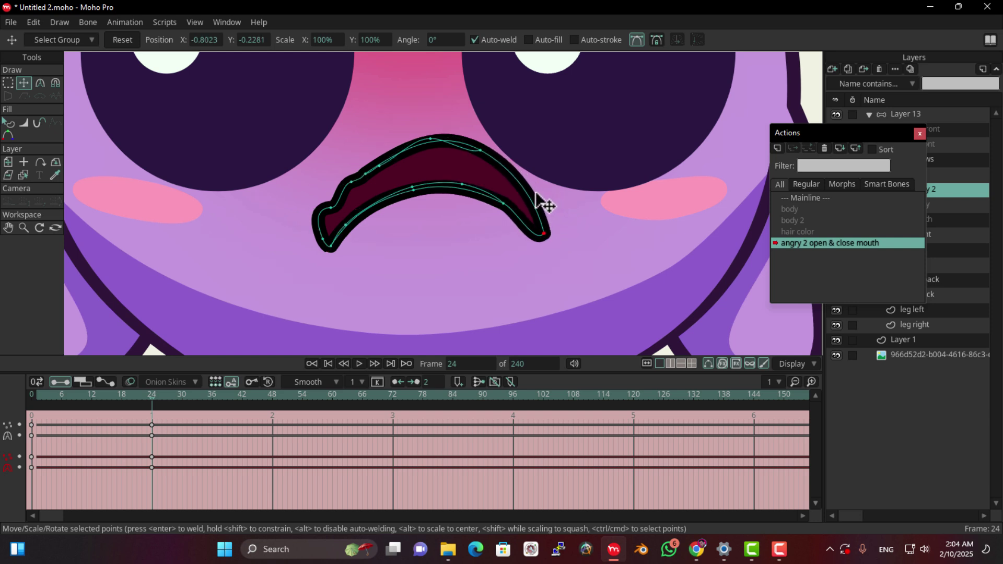
# At frame 24, lower the mouth's upper lip toward the lower lip and adjust the right corner's curve handles into a slim taper.
pyautogui.moveTo(483, 150); pyautogui.dragTo(321, 243)
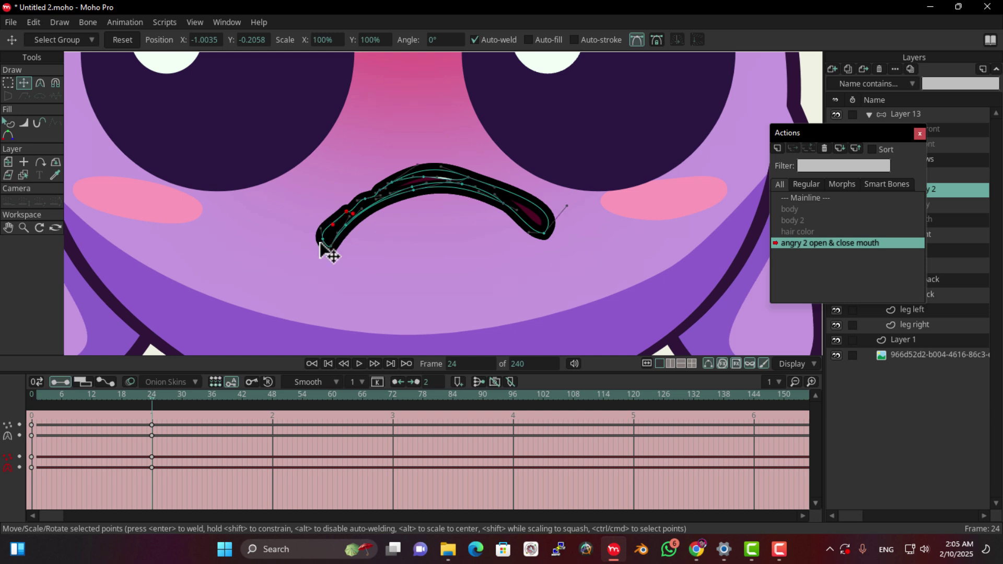
pyautogui.scroll(3, 321, 243)
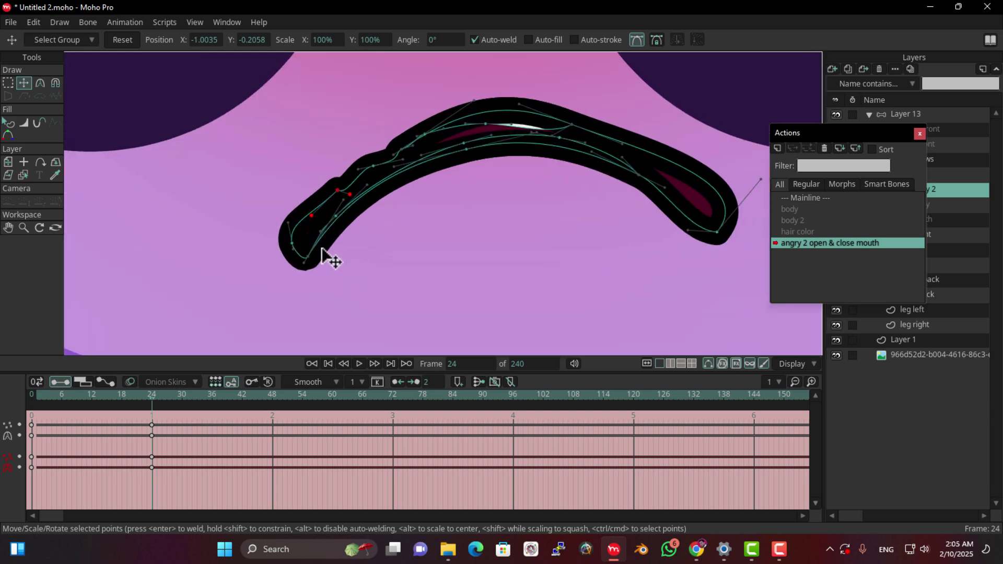
pyautogui.moveTo(277, 246); pyautogui.dragTo(272, 245)
pyautogui.moveTo(652, 238); pyautogui.dragTo(662, 214)
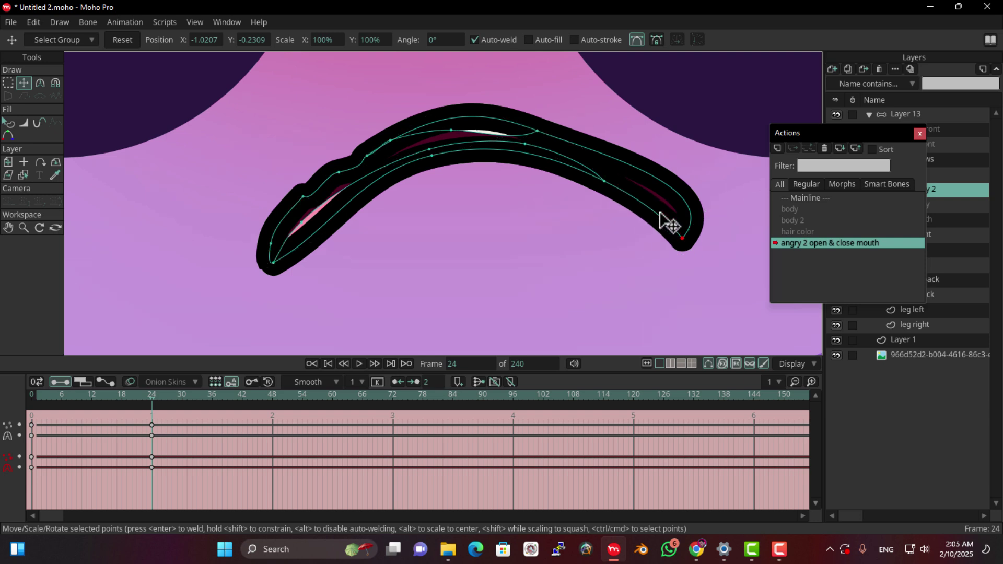
pyautogui.moveTo(726, 186); pyautogui.dragTo(671, 174)
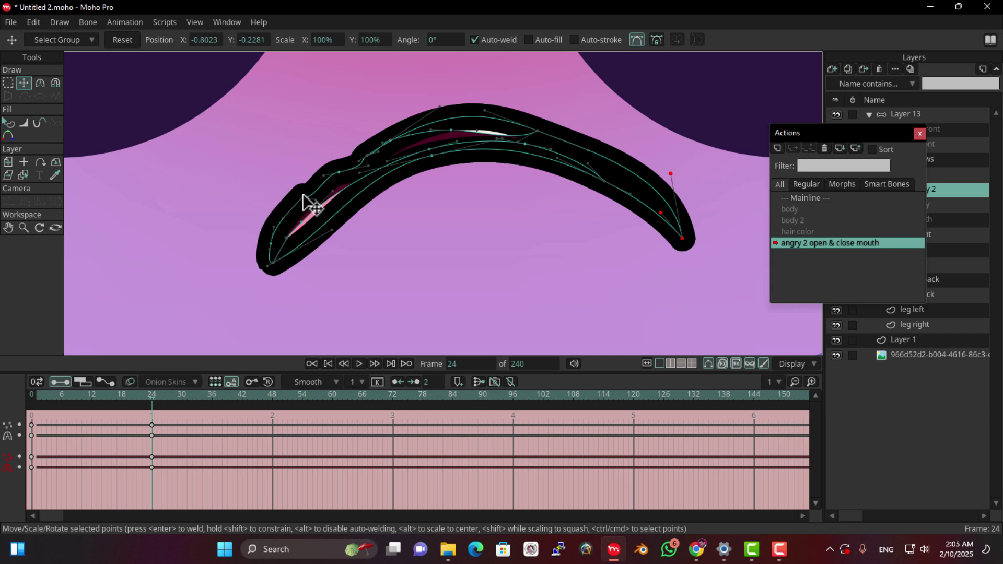
# Smooth the upper outline on the frown's left side and close the tongue gap beside its left corner.
pyautogui.moveTo(304, 197)
pyautogui.mouseDown()
pyautogui.moveTo(305, 211)
pyautogui.moveTo(323, 184)
pyautogui.mouseUp()
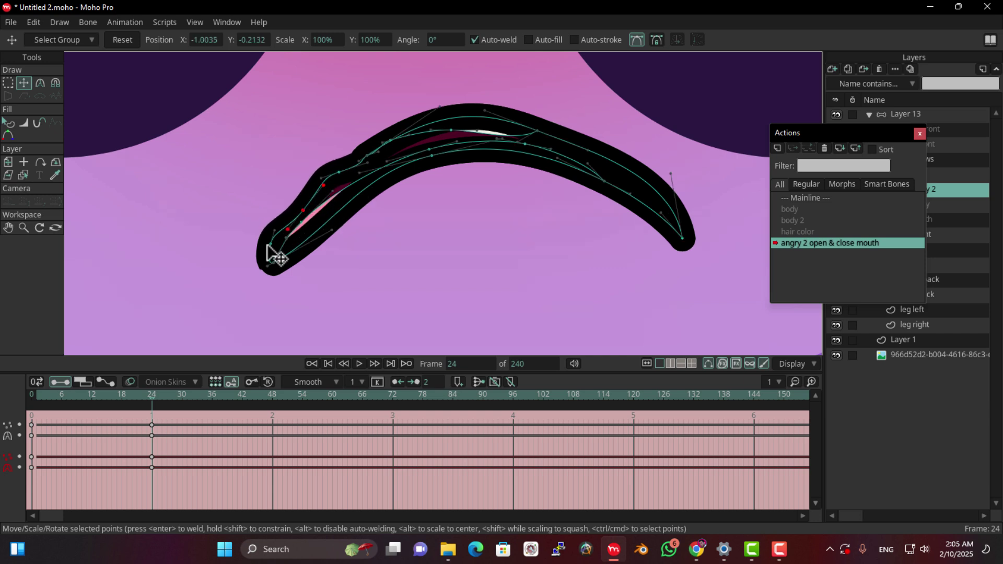
pyautogui.moveTo(269, 247)
pyautogui.mouseDown()
pyautogui.moveTo(277, 246)
pyautogui.moveTo(267, 255)
pyautogui.mouseUp()
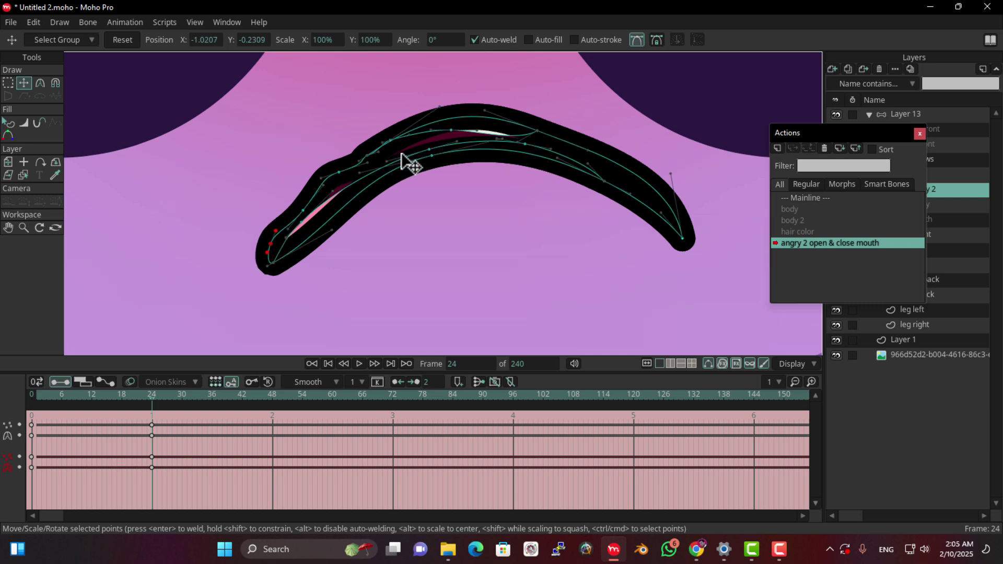
pyautogui.moveTo(445, 109); pyautogui.dragTo(446, 108)
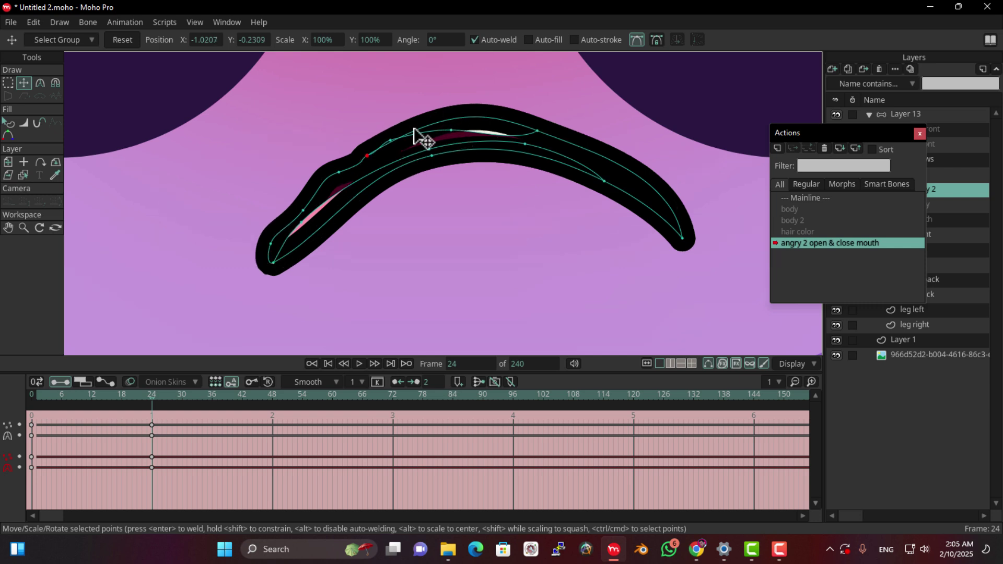
pyautogui.click(322, 181)
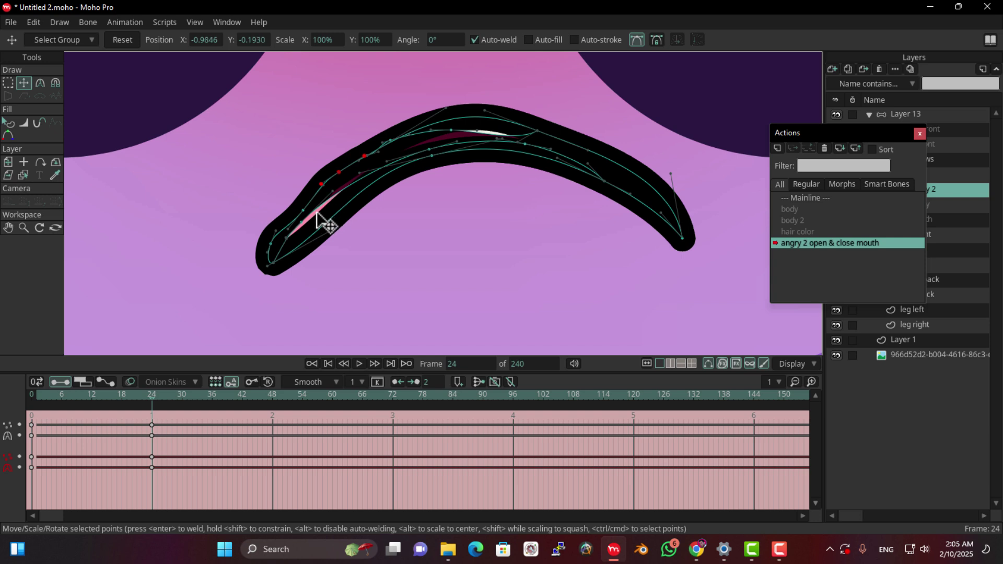
pyautogui.moveTo(316, 213)
pyautogui.mouseDown()
pyautogui.moveTo(297, 218)
pyautogui.moveTo(295, 206)
pyautogui.moveTo(327, 208)
pyautogui.mouseUp()
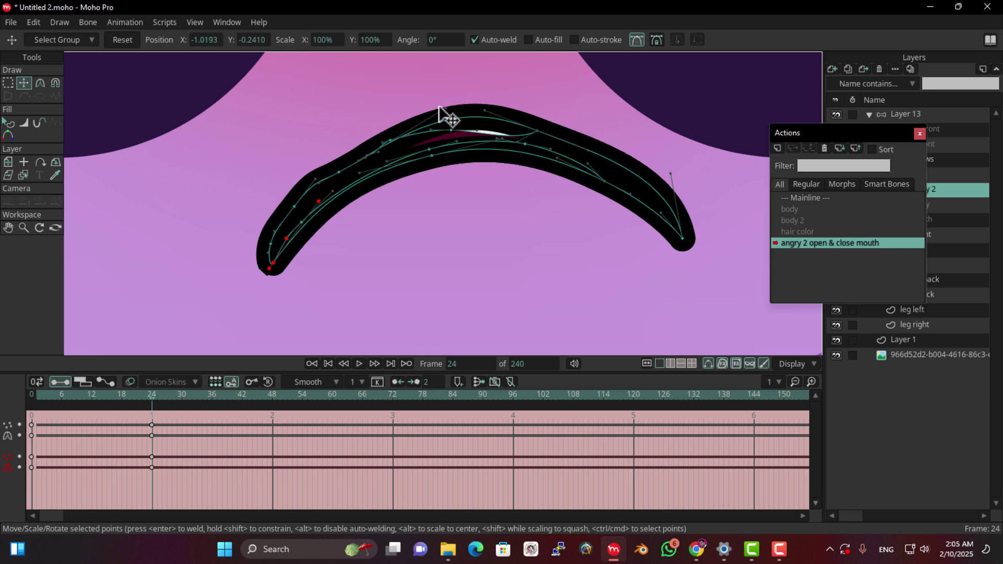
# Pull the frown's peak and teeth points inside the black outline, then refine the curves at both mouth corners.
pyautogui.moveTo(446, 108); pyautogui.dragTo(538, 142)
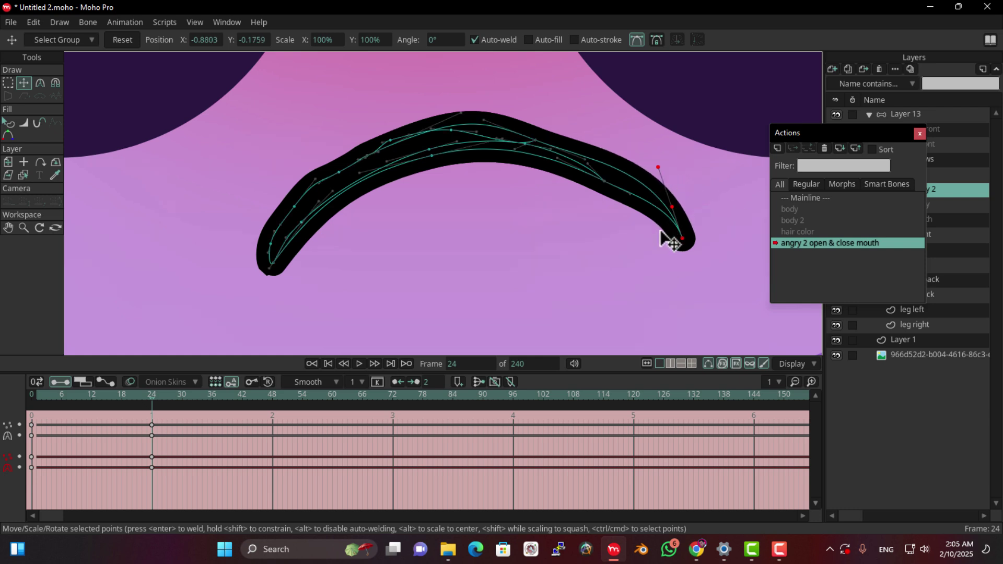
pyautogui.keyDown('shift'); pyautogui.click(643, 199); pyautogui.keyUp('shift')
pyautogui.moveTo(296, 205); pyautogui.dragTo(428, 158)
pyautogui.scroll(2, 307, 202)
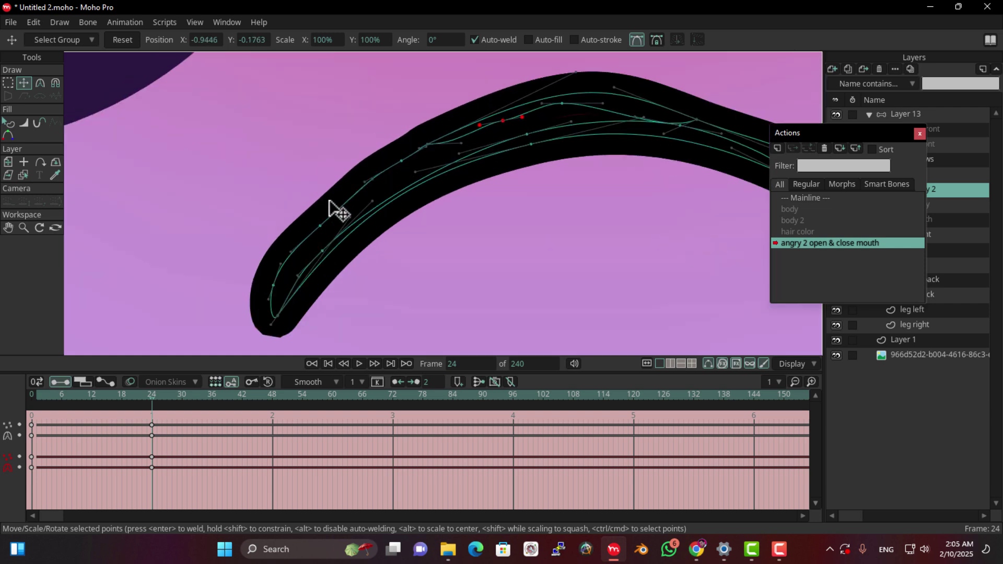
pyautogui.click(270, 300)
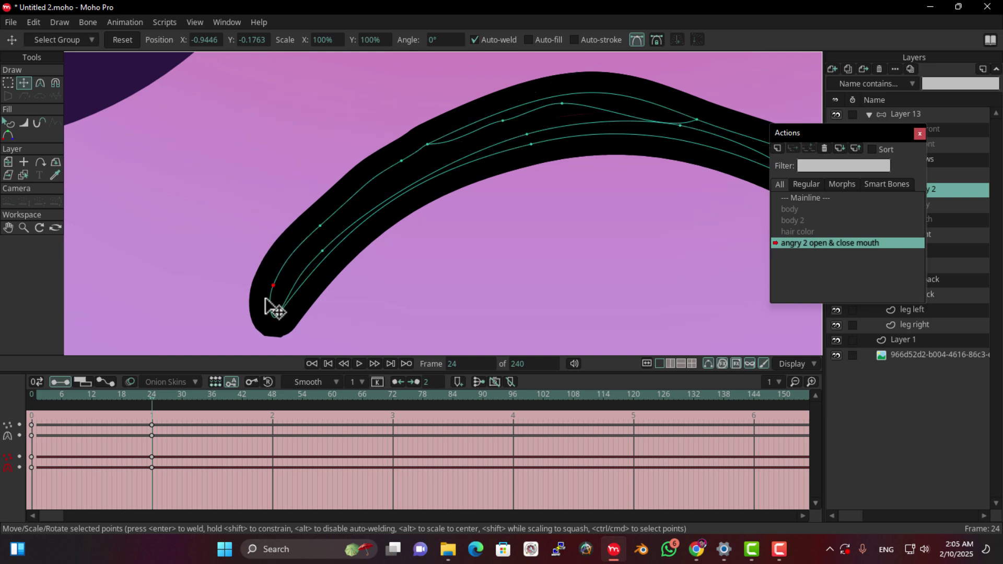
pyautogui.moveTo(266, 302); pyautogui.dragTo(287, 287)
pyautogui.scroll(-3, 515, 197)
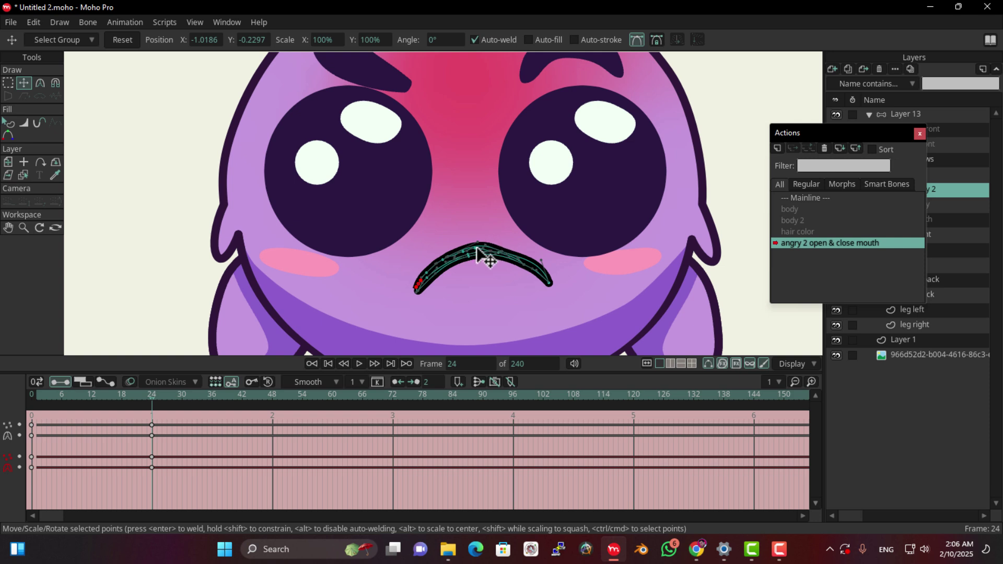
# Fine-tune the points and curve handles along the upper-left and middle of the frown so the inner lines stay within the outline.
pyautogui.scroll(3, 478, 254)
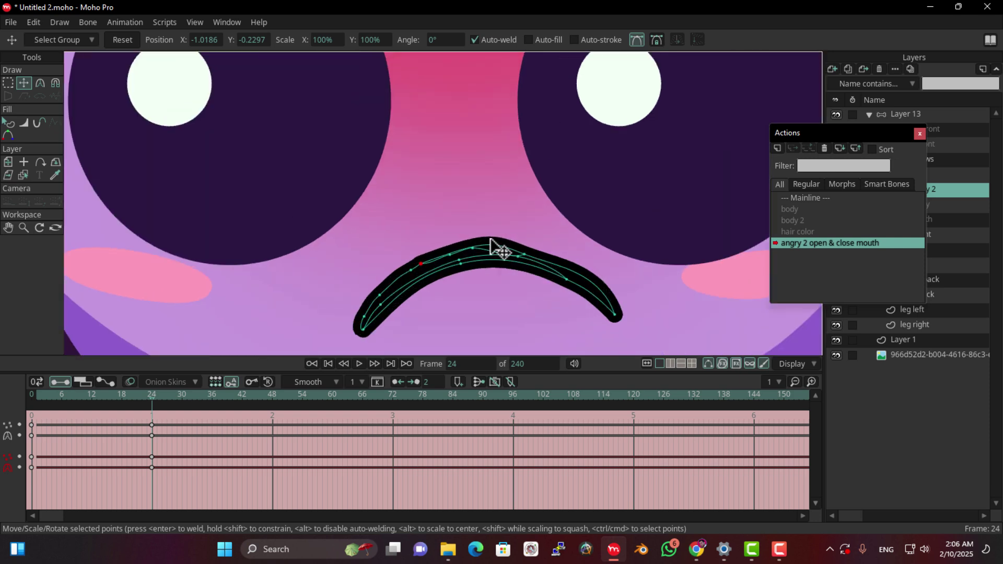
pyautogui.moveTo(491, 241)
pyautogui.mouseDown()
pyautogui.moveTo(499, 259)
pyautogui.moveTo(448, 268)
pyautogui.mouseUp()
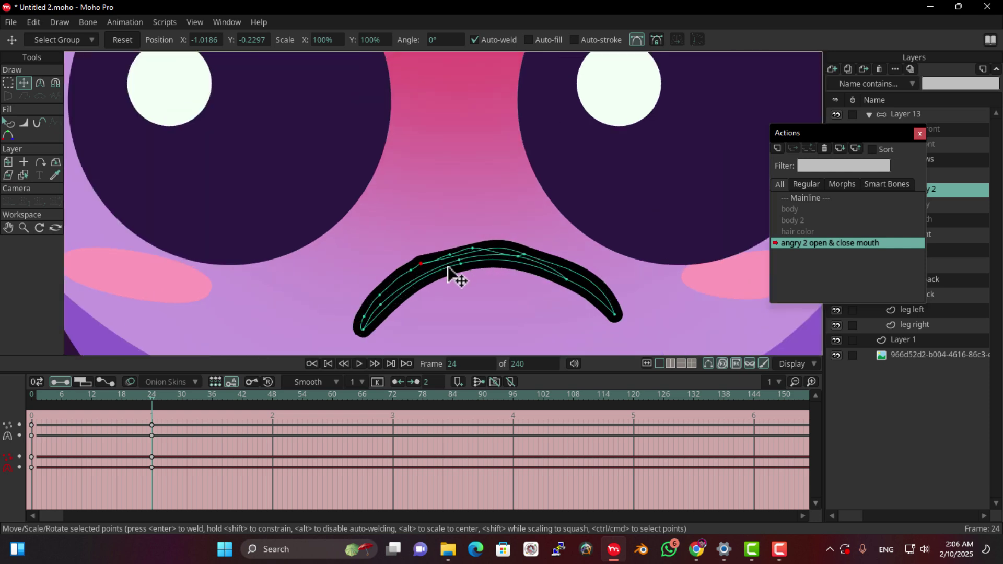
pyautogui.scroll(2, 448, 268)
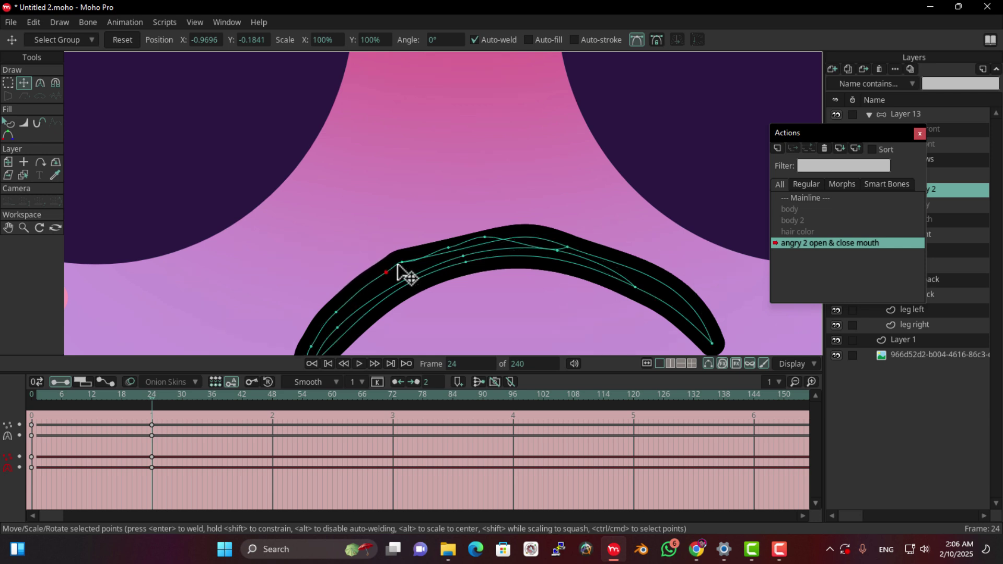
pyautogui.scroll(2, 449, 261)
pyautogui.moveTo(445, 244); pyautogui.dragTo(450, 253)
pyautogui.moveTo(447, 244); pyautogui.dragTo(472, 248)
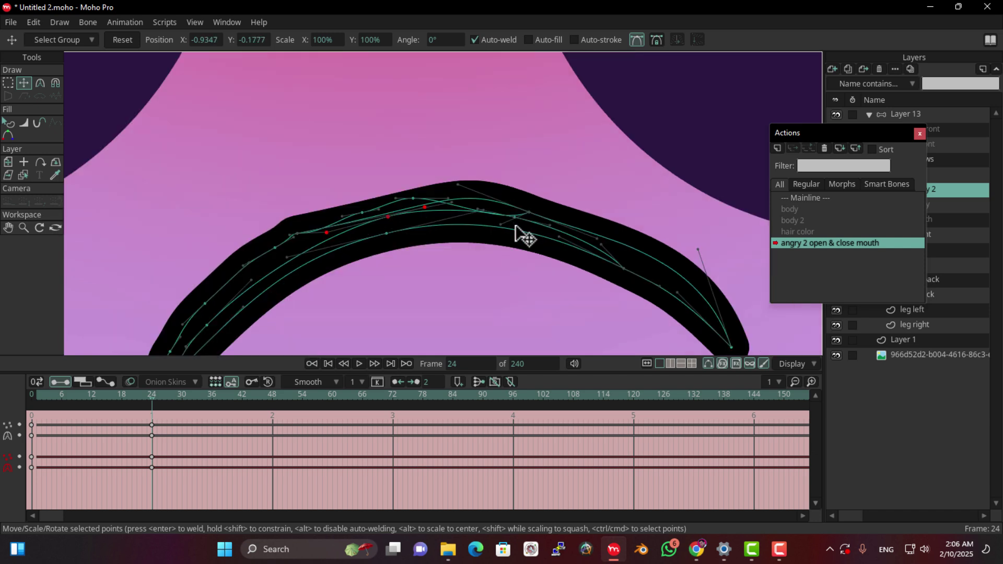
pyautogui.scroll(-3, 522, 233)
pyautogui.moveTo(604, 237)
pyautogui.mouseDown()
pyautogui.moveTo(607, 226)
pyautogui.moveTo(590, 238)
pyautogui.mouseUp()
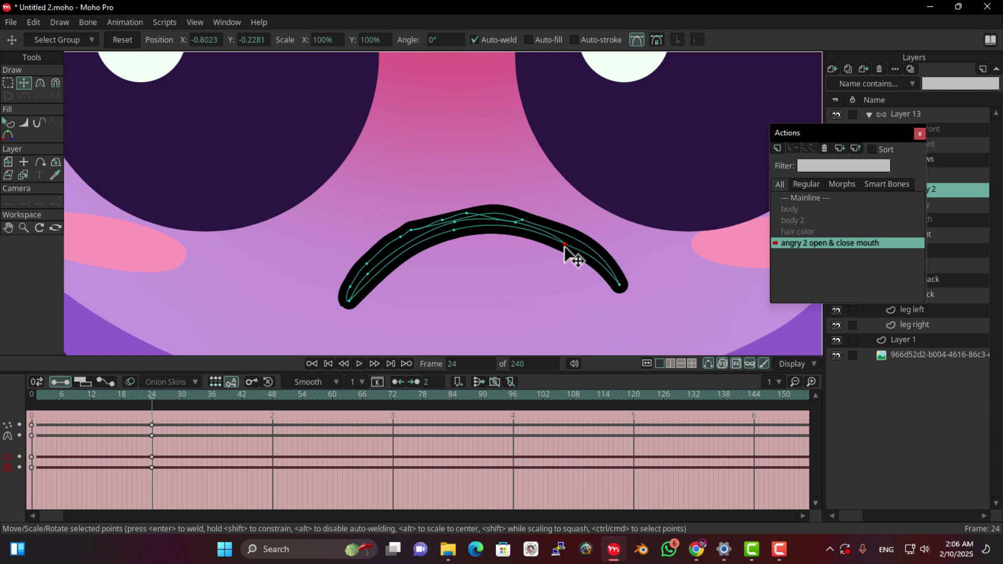
# Reshape the curve handles at the frown's right side and peak to round its upper edge and keep the teeth hidden.
pyautogui.click(564, 244)
pyautogui.scroll(2, 483, 235)
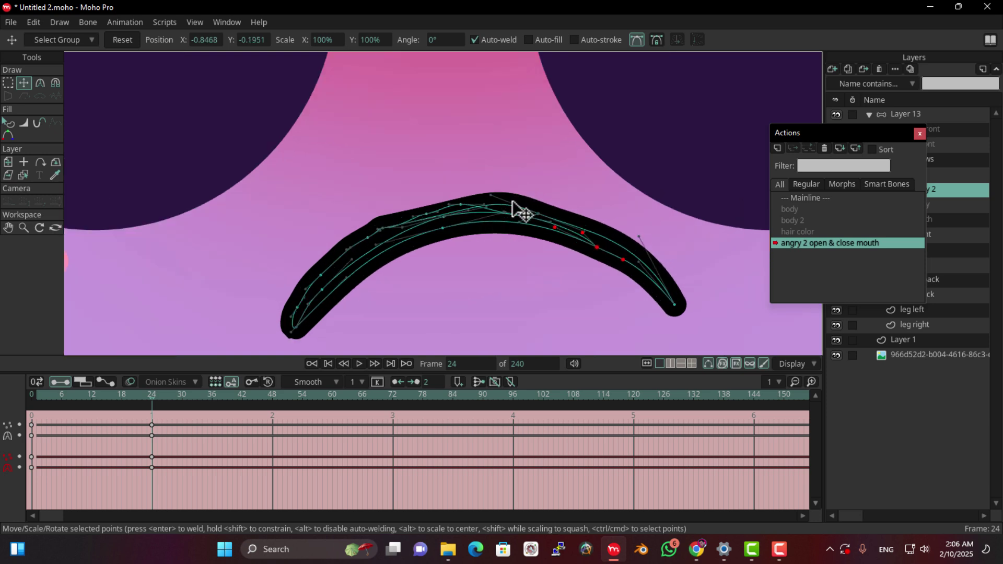
pyautogui.moveTo(492, 195); pyautogui.dragTo(428, 198)
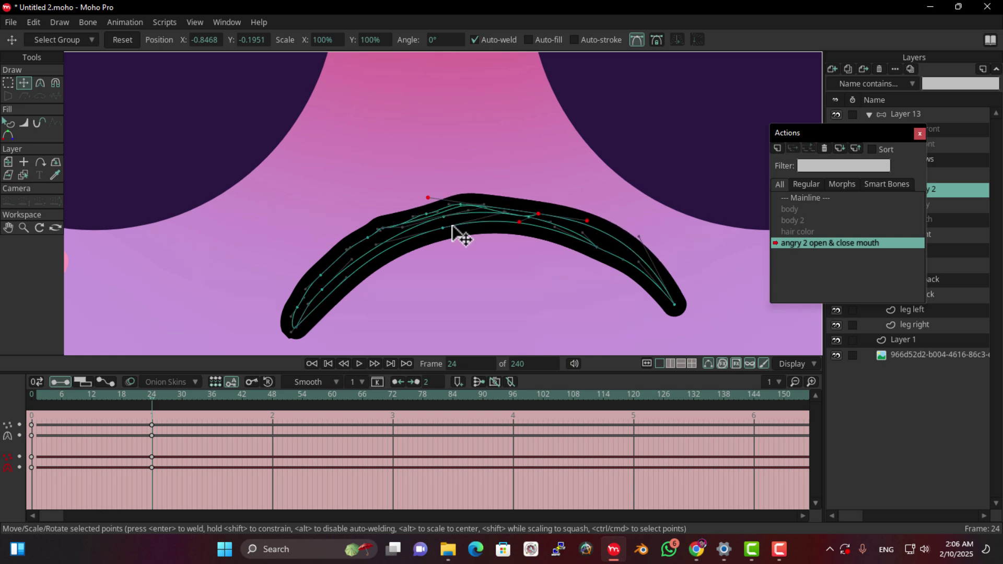
pyautogui.click(422, 213)
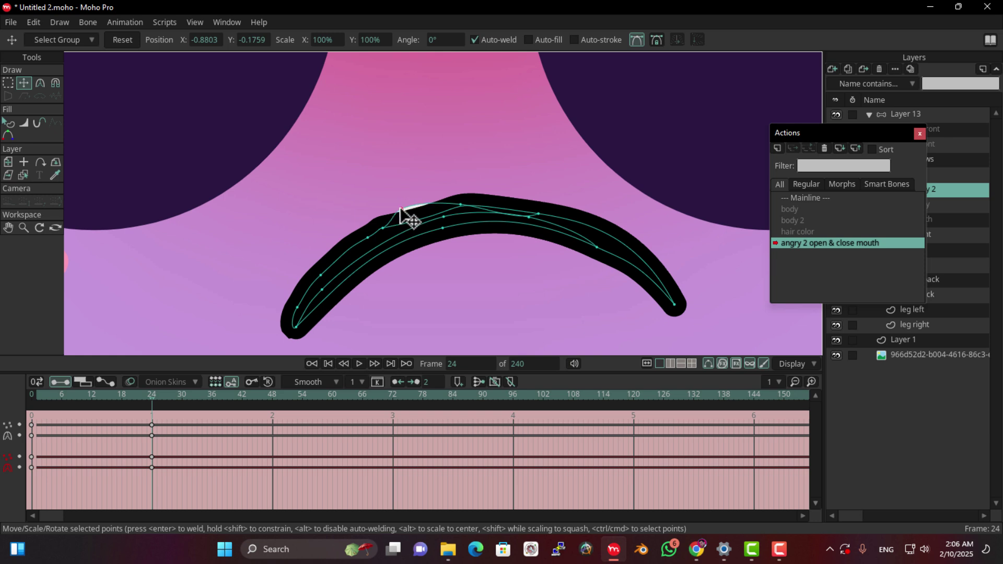
pyautogui.moveTo(400, 209); pyautogui.dragTo(453, 222)
# Shift the points on the left shoulder of the frown's upper edge to even out its bump.
pyautogui.scroll(2, 434, 227)
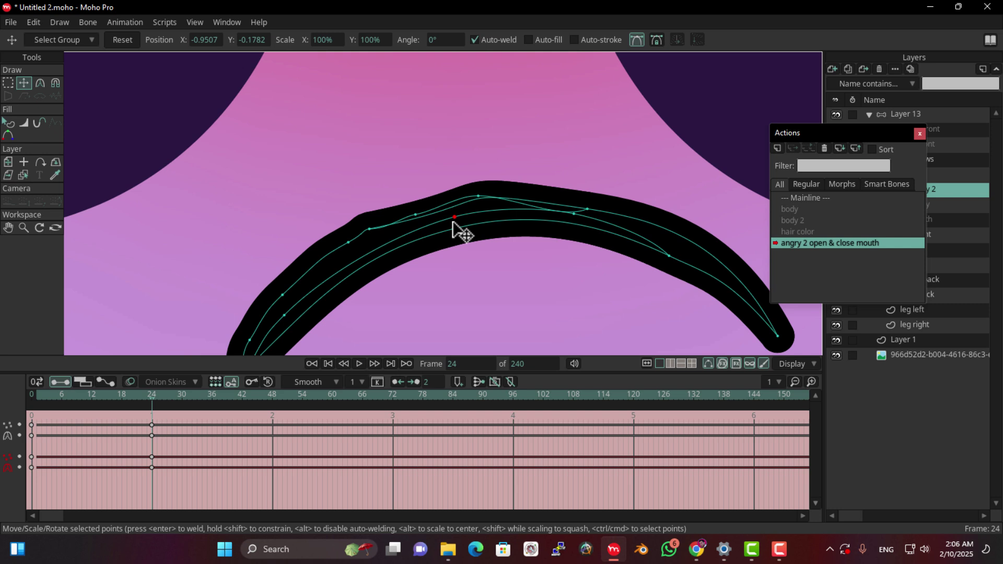
pyautogui.click(387, 228)
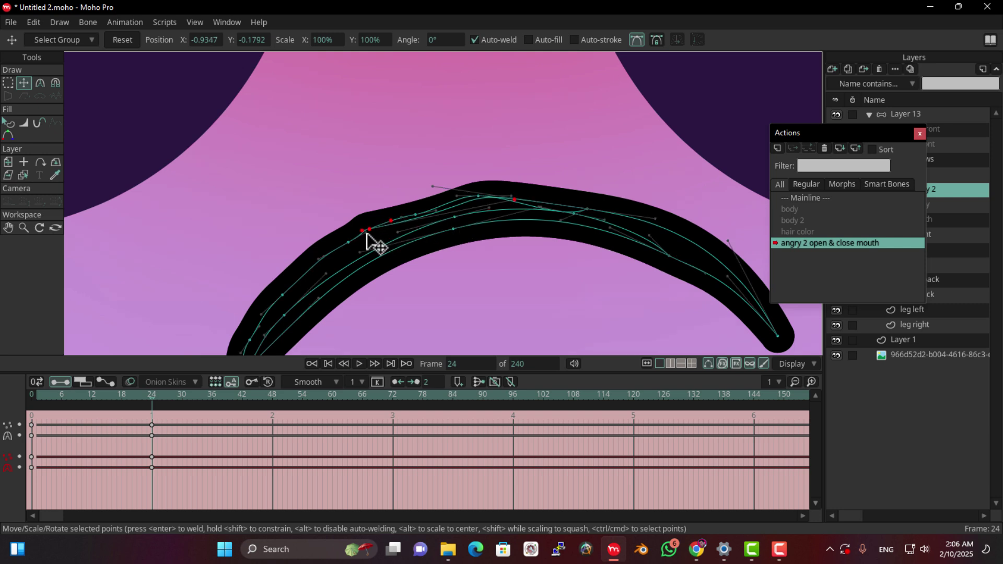
pyautogui.moveTo(350, 244); pyautogui.dragTo(322, 258)
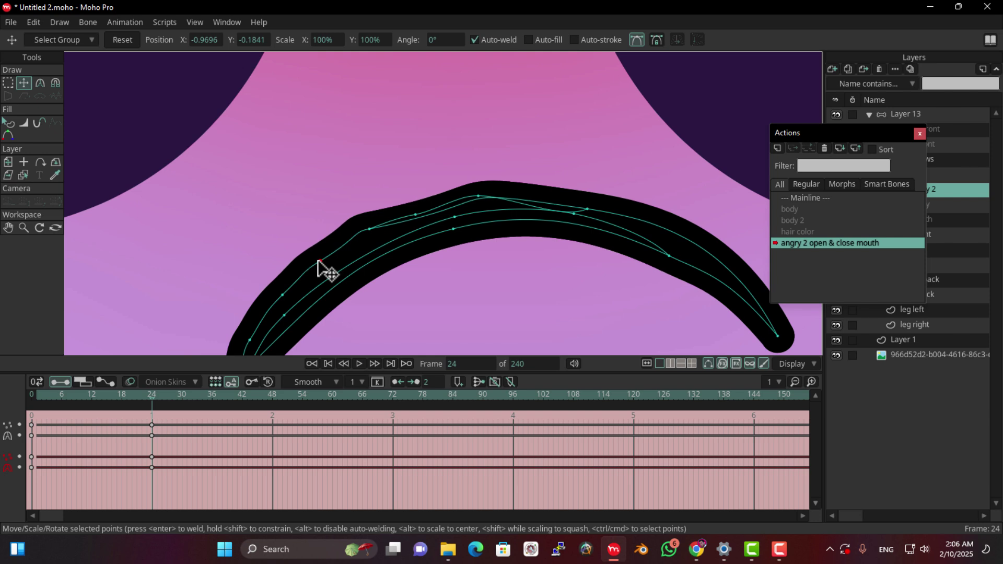
pyautogui.click(424, 214)
pyautogui.moveTo(418, 215); pyautogui.dragTo(421, 210)
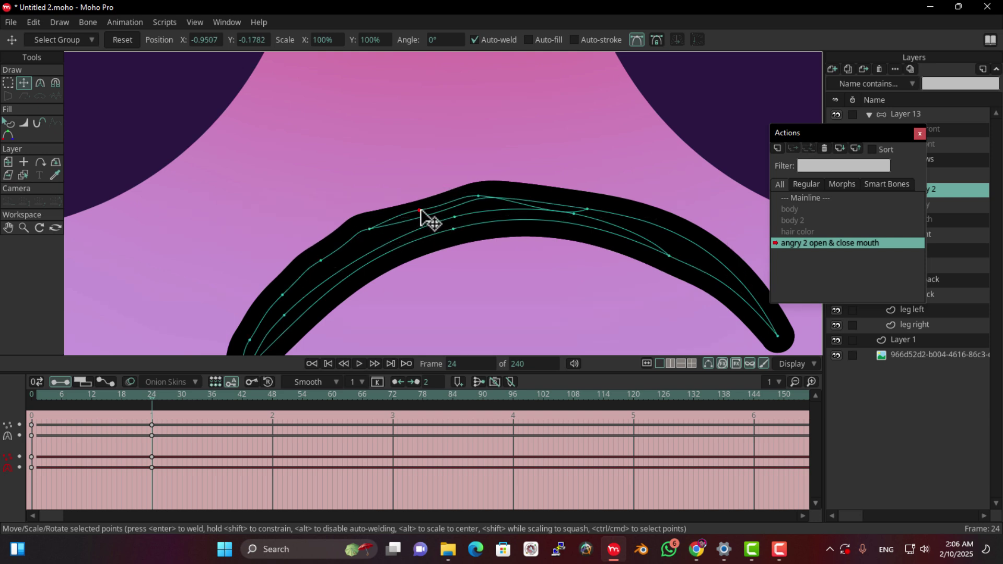
pyautogui.scroll(-2, 388, 227)
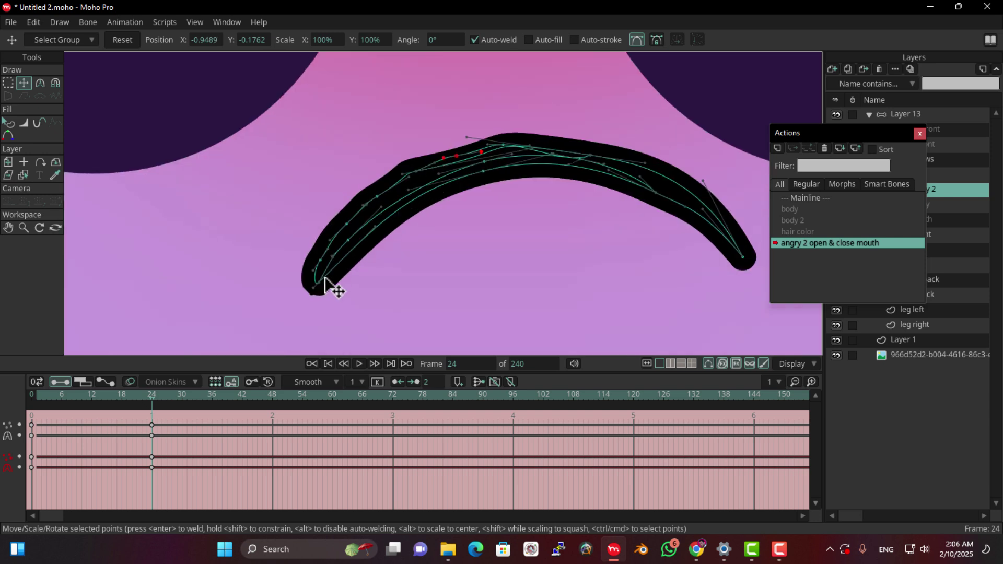
# Move the Actions window off the canvas to uncover the angry 2 layer and inspect the closed frown on the face.
pyautogui.scroll(-3, 381, 261)
pyautogui.scroll(1, 394, 258)
pyautogui.scroll(-1, 396, 250)
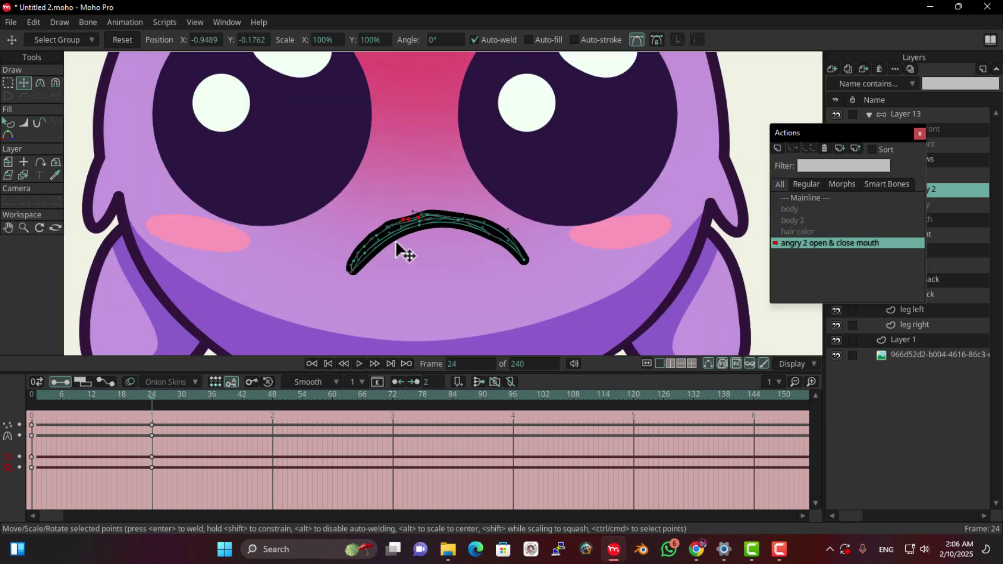
pyautogui.moveTo(856, 130); pyautogui.dragTo(932, 211)
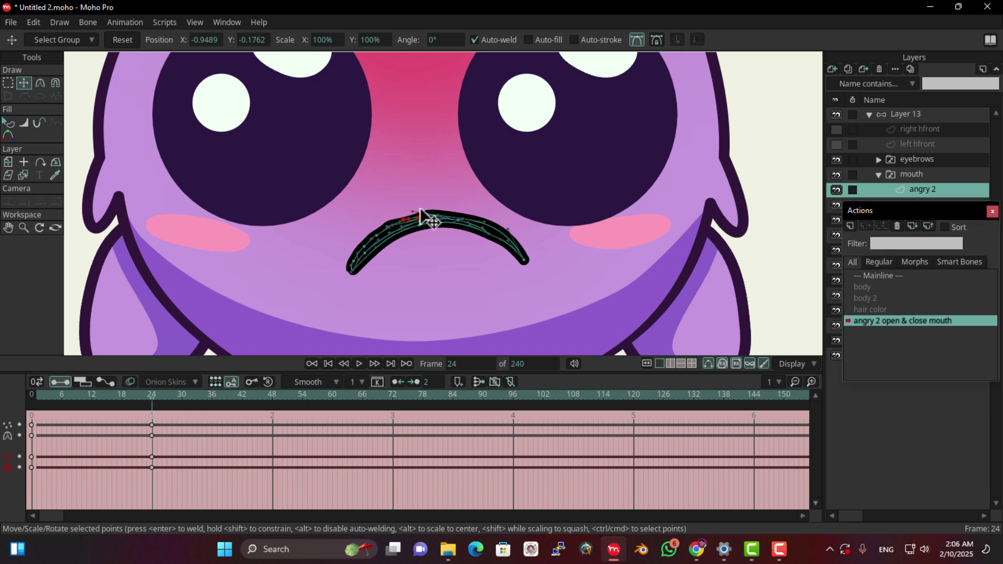
pyautogui.scroll(-1, 427, 212)
pyautogui.scroll(3, 420, 219)
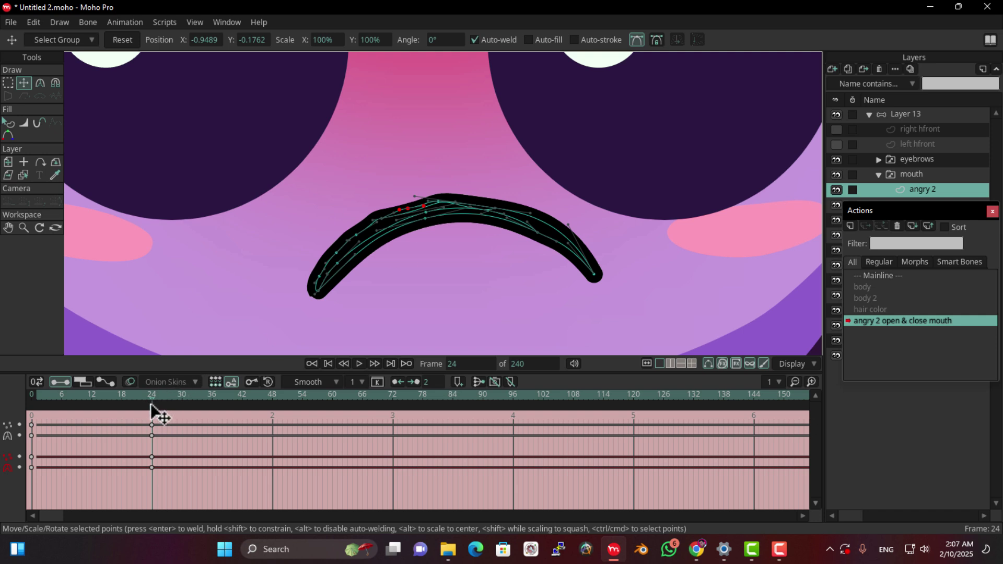
# At frame 12, round the mouth's right side outward with its corner handle and move the tongue's right end toward that corner.
pyautogui.moveTo(154, 394); pyautogui.dragTo(95, 381)
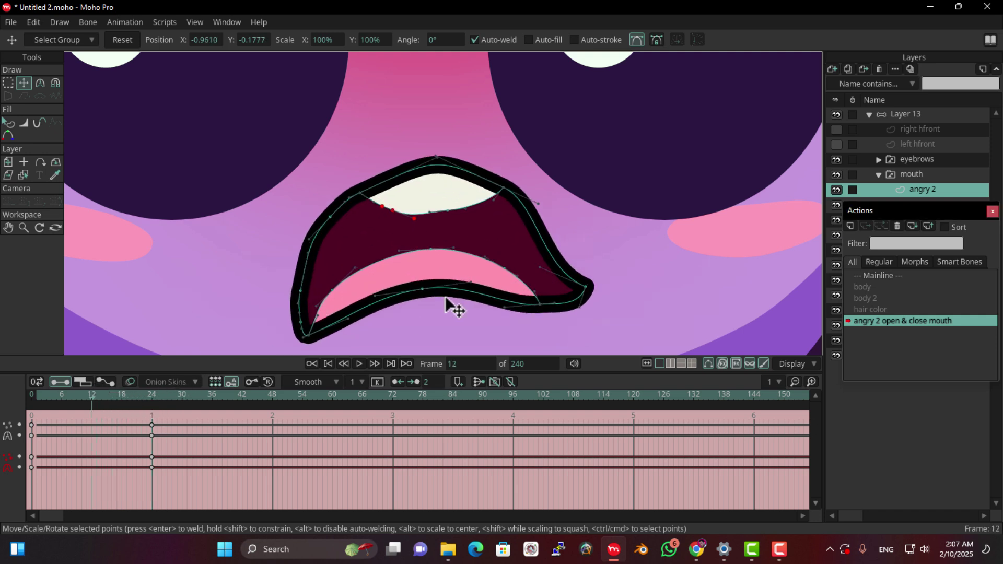
pyautogui.moveTo(544, 276); pyautogui.dragTo(572, 243)
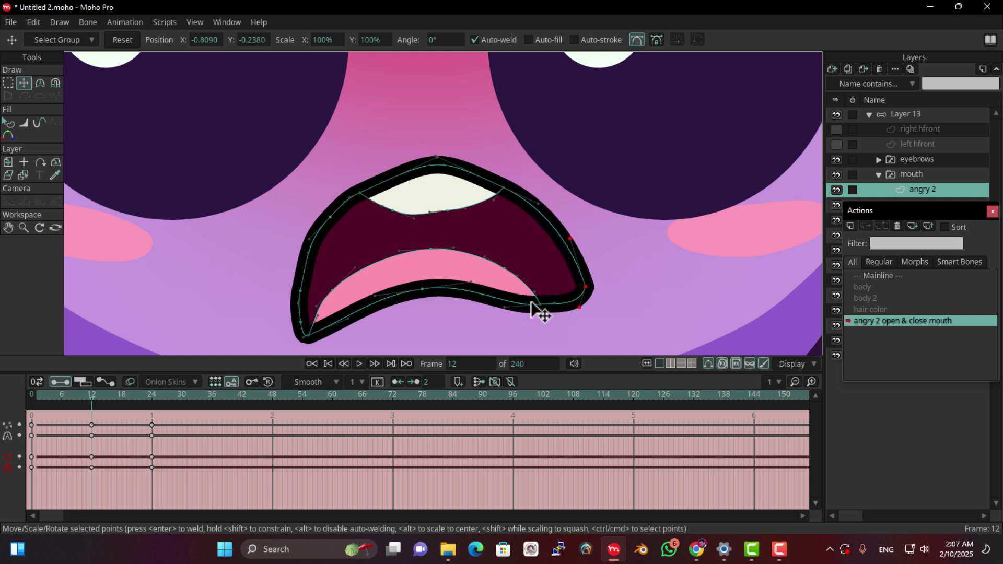
pyautogui.moveTo(539, 303); pyautogui.dragTo(556, 300)
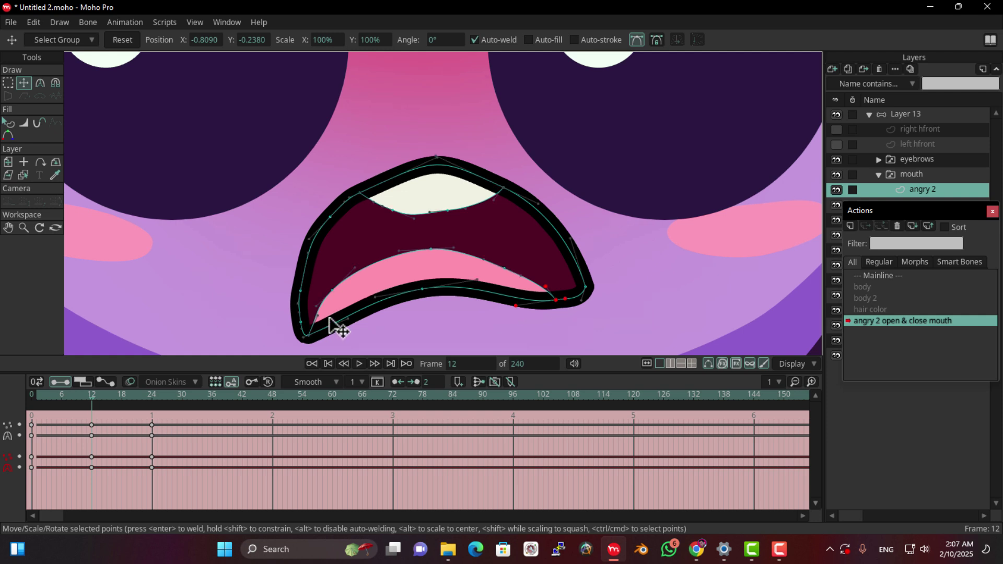
# At frame 12, reposition the points along the left half of the mouth's lower edge to smooth its run into the left corner.
pyautogui.moveTo(306, 335)
pyautogui.mouseDown()
pyautogui.moveTo(288, 333)
pyautogui.moveTo(308, 331)
pyautogui.mouseUp()
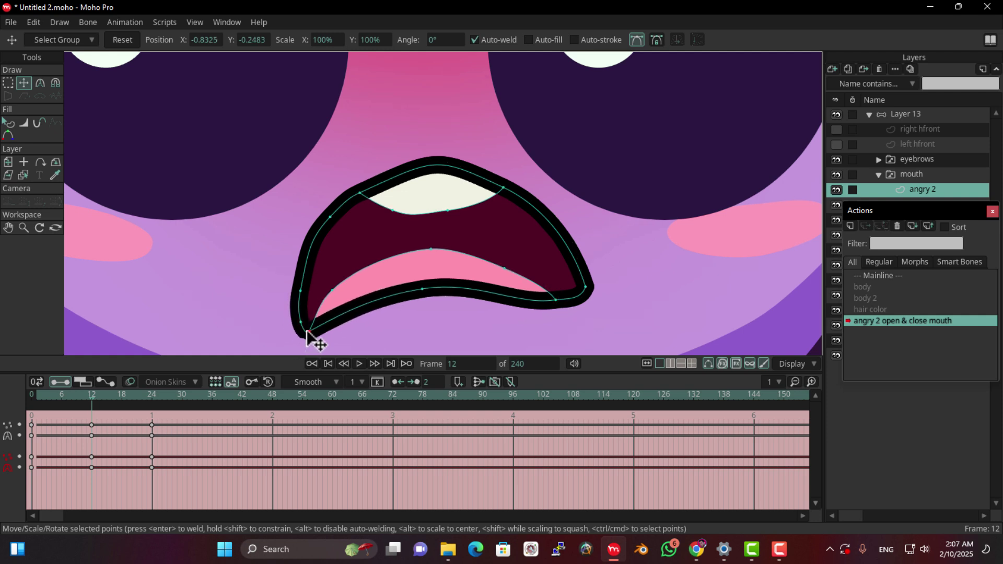
pyautogui.moveTo(425, 296); pyautogui.dragTo(467, 297)
pyautogui.moveTo(307, 331); pyautogui.dragTo(376, 267)
pyautogui.click(489, 295)
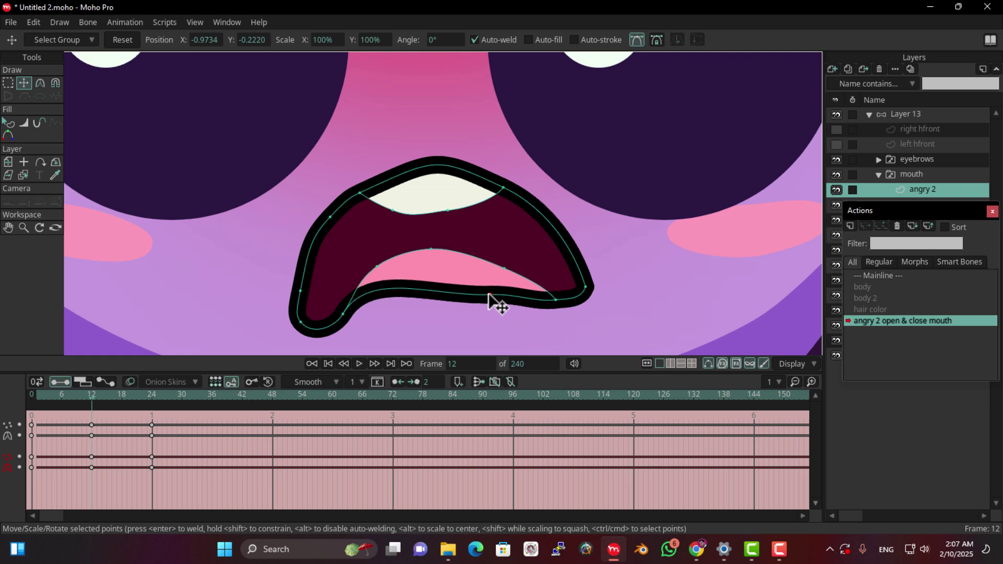
pyautogui.moveTo(489, 297); pyautogui.dragTo(441, 297)
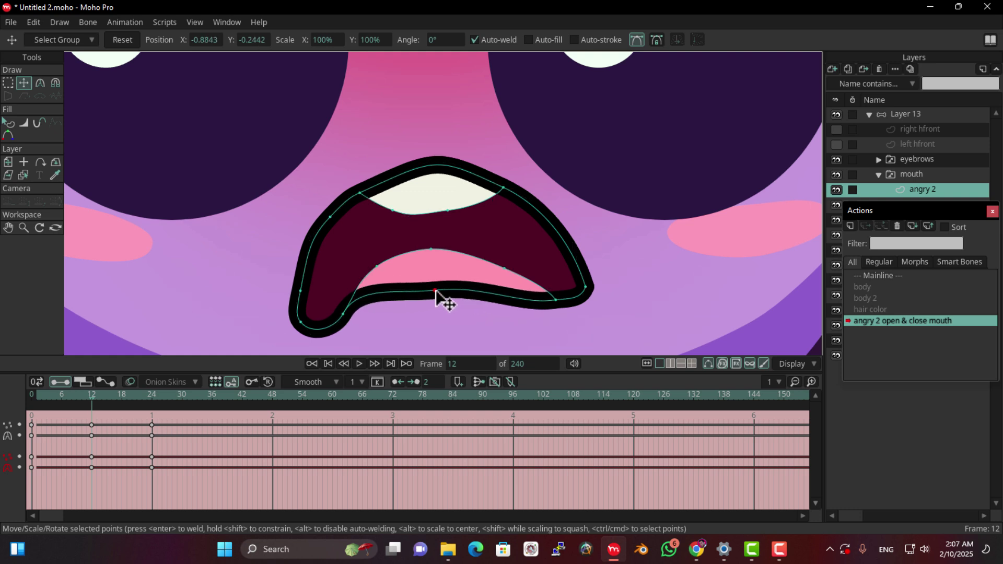
pyautogui.click(344, 313)
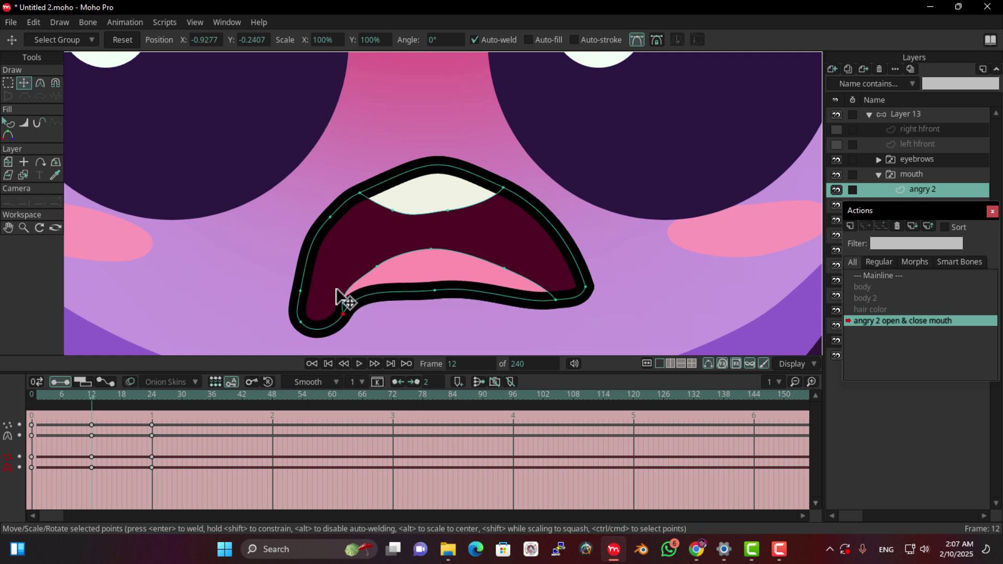
pyautogui.click(344, 313)
pyautogui.moveTo(343, 315); pyautogui.dragTo(320, 307)
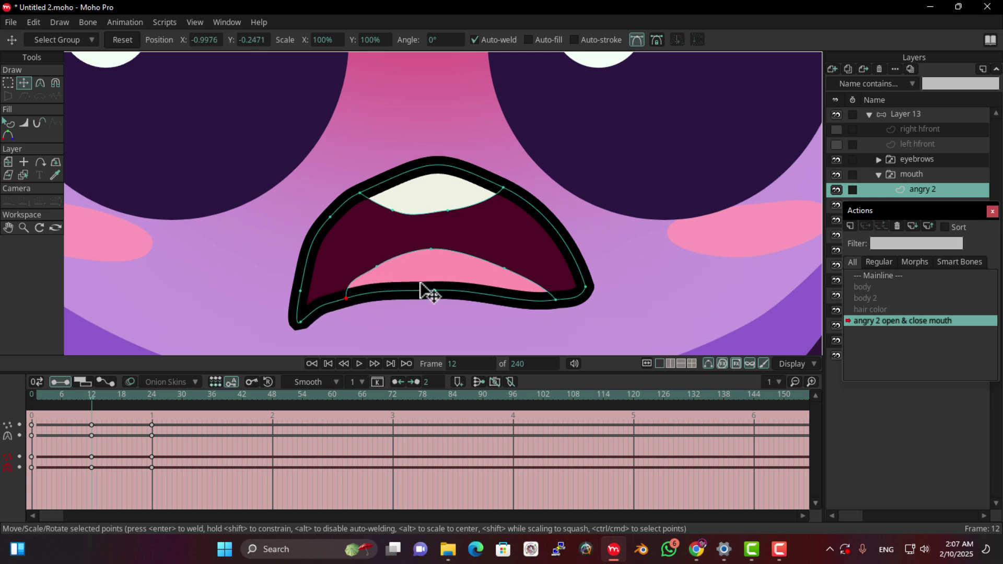
# Lower and realign the points on the tongue's upper edge to flatten it into a low arc above the lower lip.
pyautogui.scroll(2, 420, 289)
pyautogui.moveTo(359, 265); pyautogui.dragTo(452, 241)
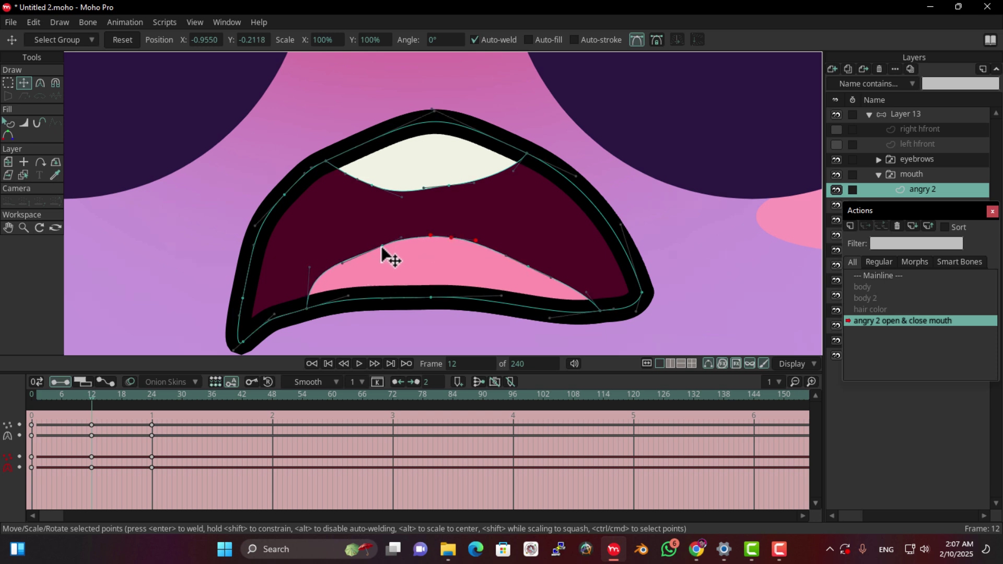
pyautogui.moveTo(382, 249); pyautogui.dragTo(360, 277)
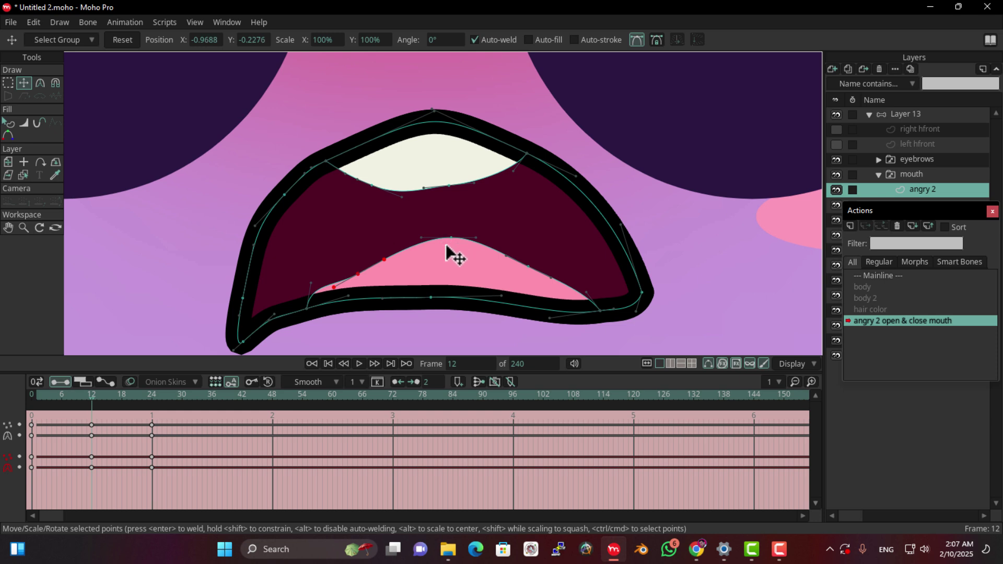
pyautogui.moveTo(447, 245); pyautogui.dragTo(439, 268)
pyautogui.moveTo(538, 274); pyautogui.dragTo(509, 271)
# Adjust the handle at the tongue's left end and raise the mouth's left corner point to shorten that corner.
pyautogui.click(307, 309)
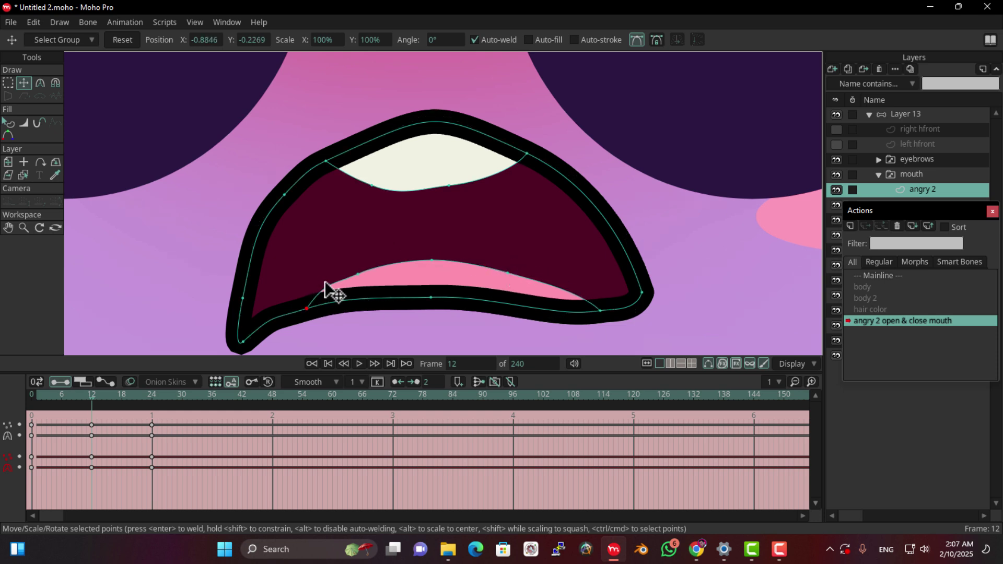
pyautogui.keyDown('shift'); pyautogui.click(332, 282); pyautogui.keyUp('shift')
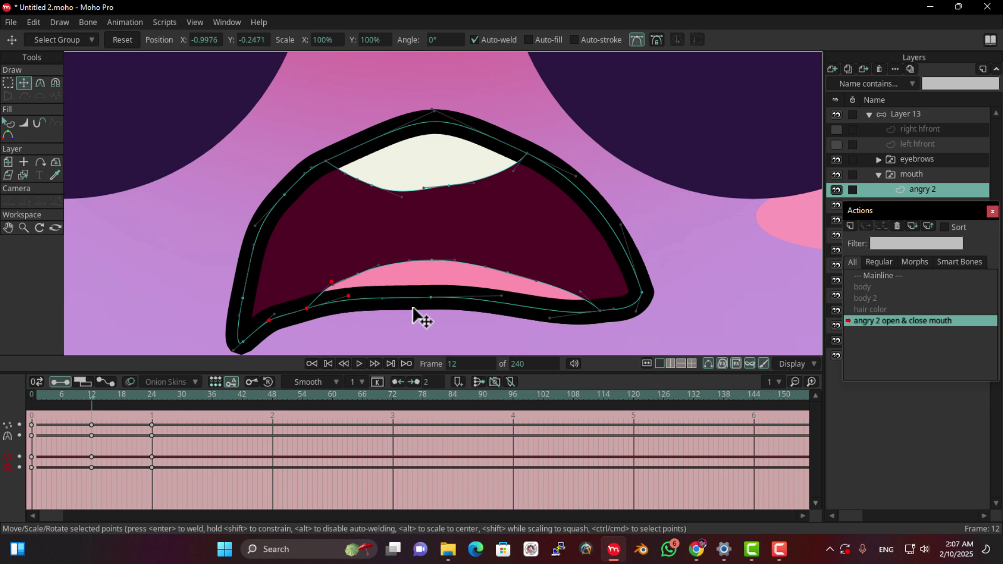
pyautogui.click(241, 342)
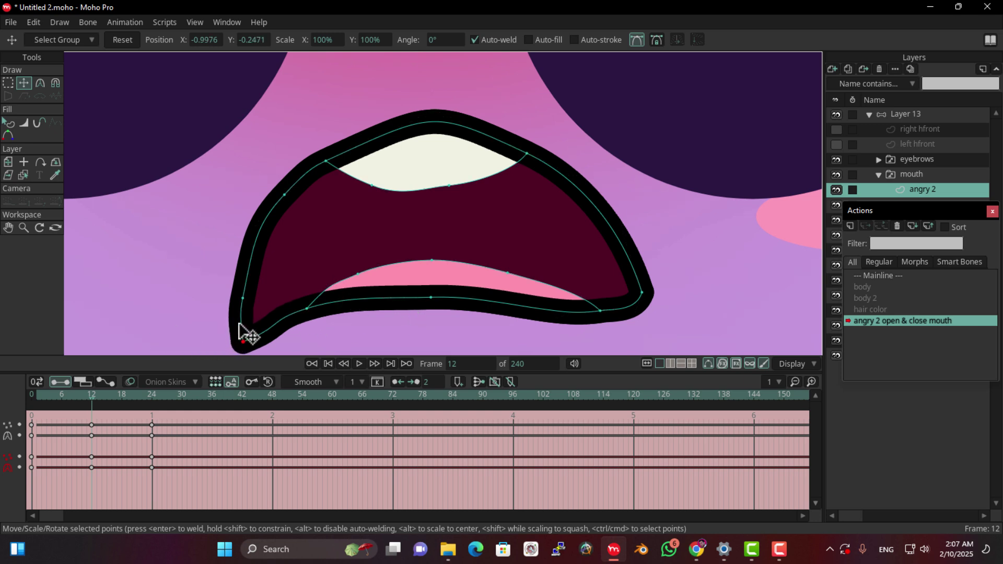
pyautogui.moveTo(238, 325)
pyautogui.mouseDown()
pyautogui.moveTo(248, 345)
pyautogui.moveTo(246, 331)
pyautogui.mouseUp()
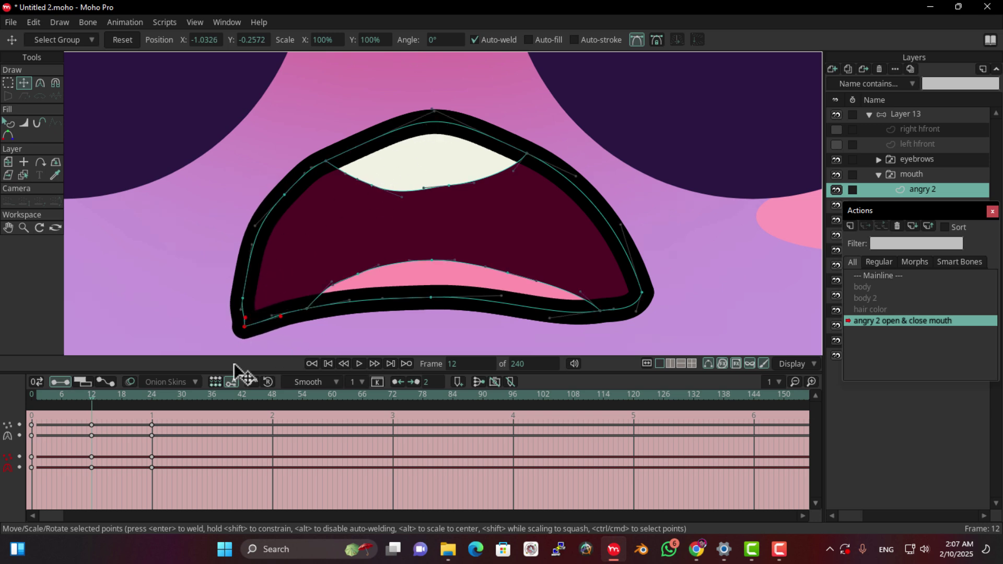
# At frame 19, reposition the left corner's points and adjust the right corner's handles to taper that end into a clean tip.
pyautogui.moveTo(96, 409); pyautogui.dragTo(125, 397)
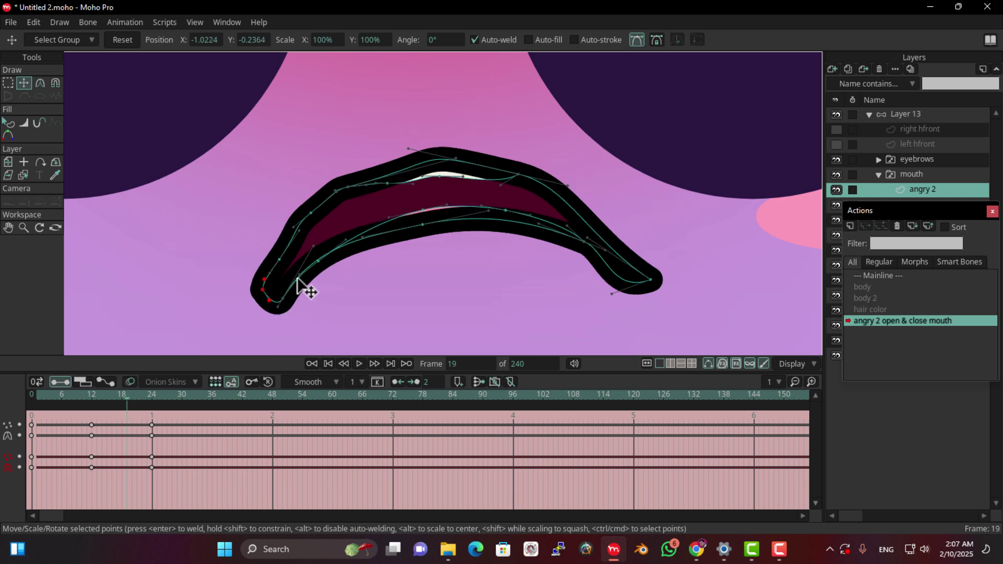
pyautogui.click(277, 307)
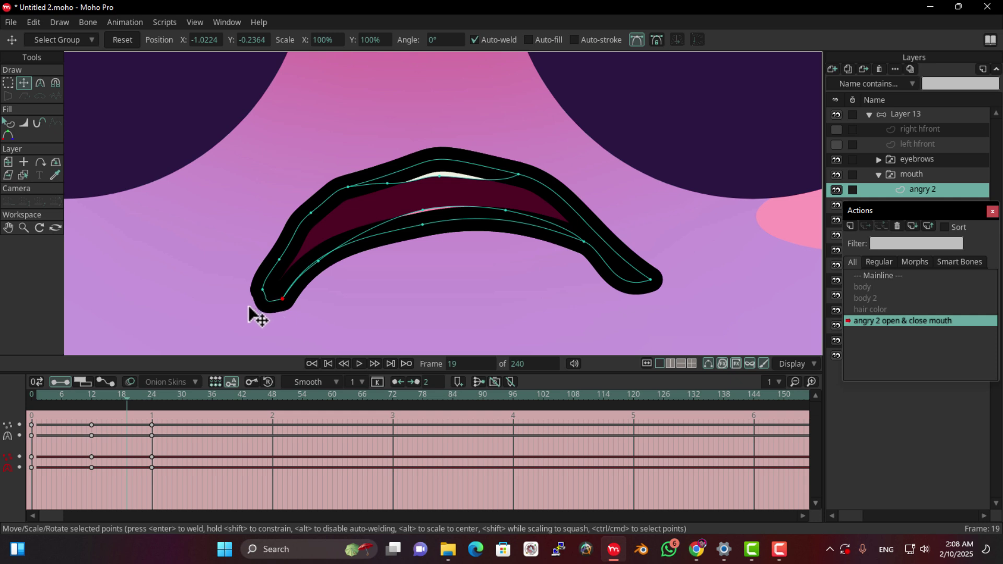
pyautogui.moveTo(277, 283); pyautogui.dragTo(266, 296)
pyautogui.moveTo(305, 259); pyautogui.dragTo(303, 282)
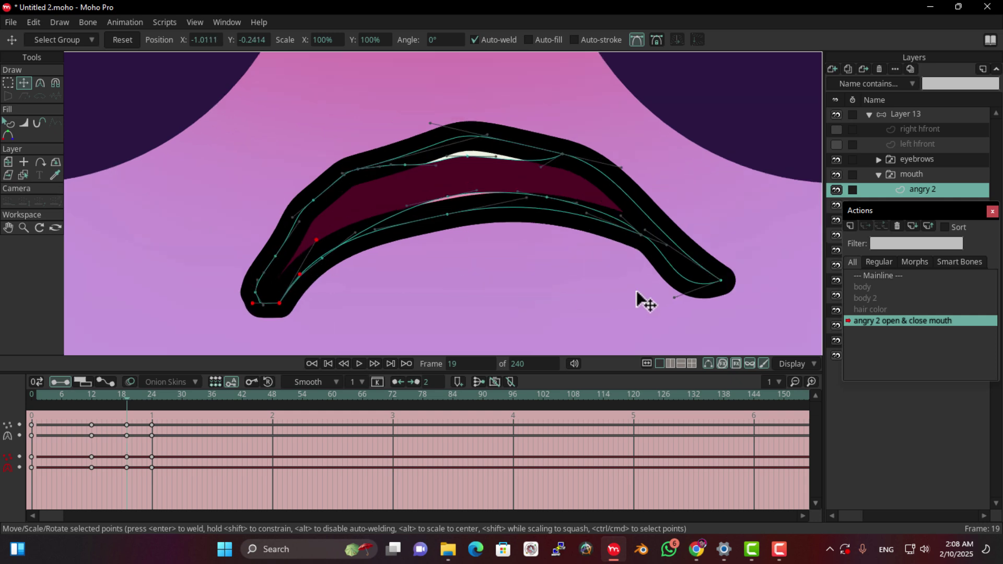
pyautogui.click(672, 261)
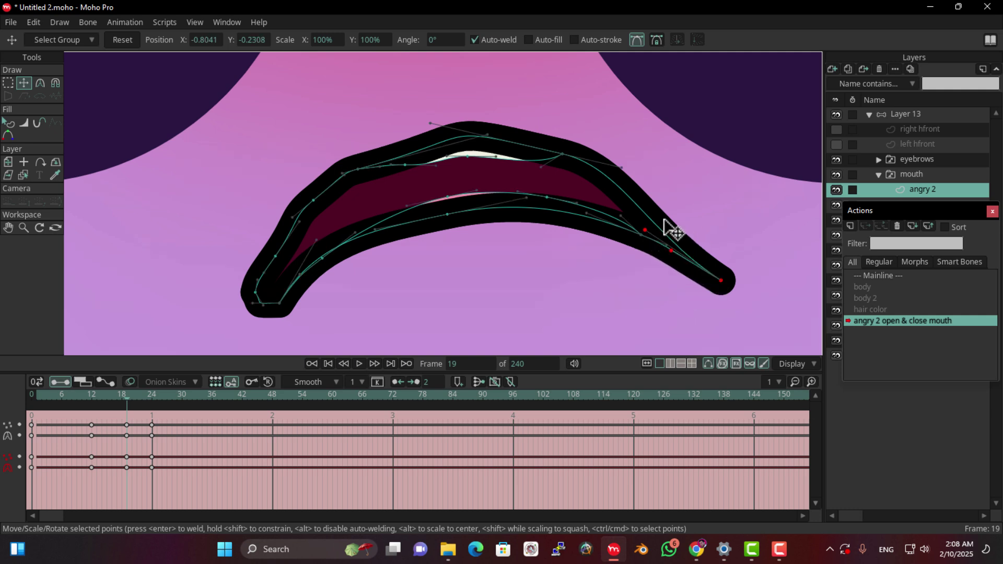
pyautogui.moveTo(665, 220); pyautogui.dragTo(676, 212)
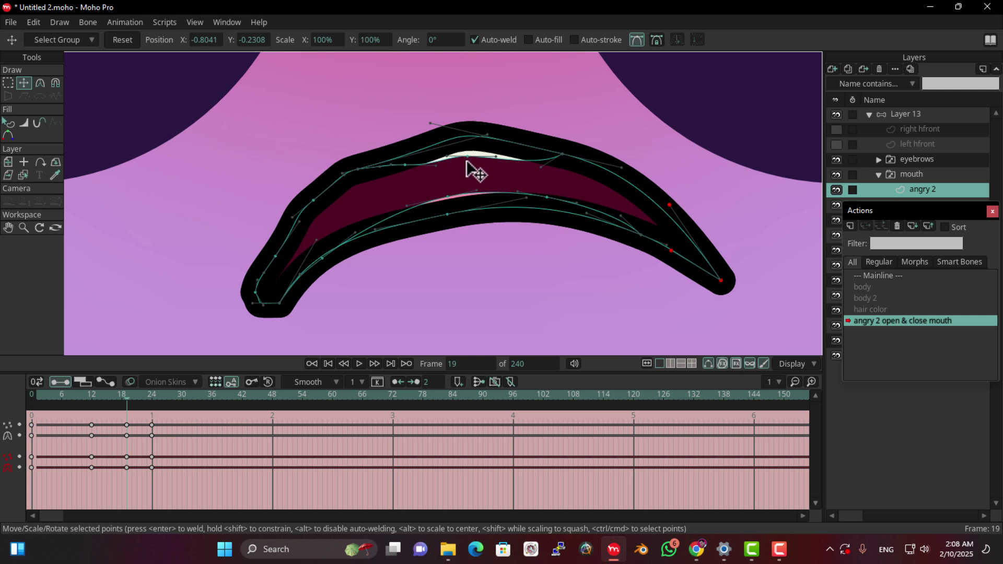
# Move the teeth's lower-edge points up and the tongue's upper-edge points down to hide both behind the mouth outline.
pyautogui.moveTo(467, 163); pyautogui.dragTo(475, 152)
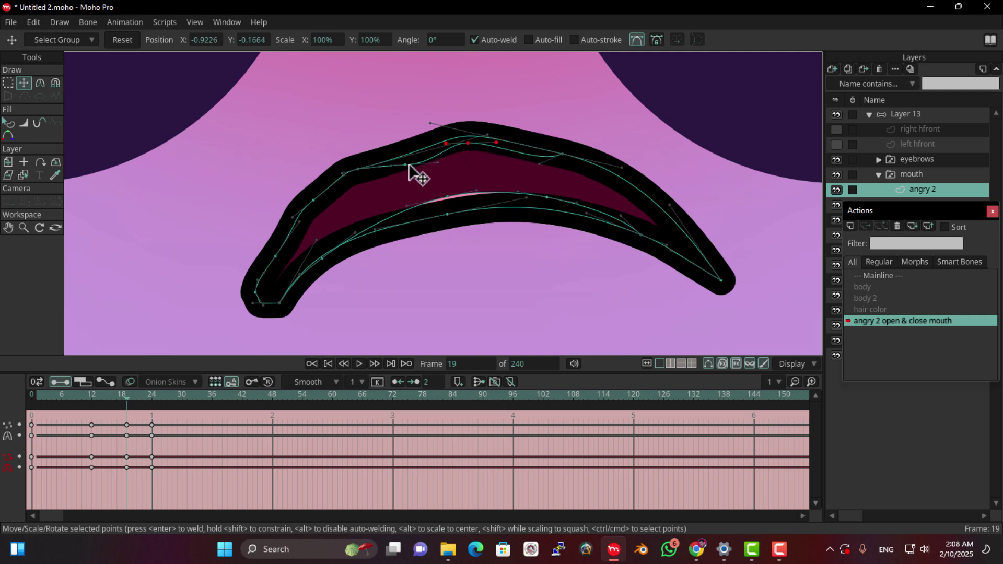
pyautogui.moveTo(409, 165); pyautogui.dragTo(407, 154)
pyautogui.click(448, 209)
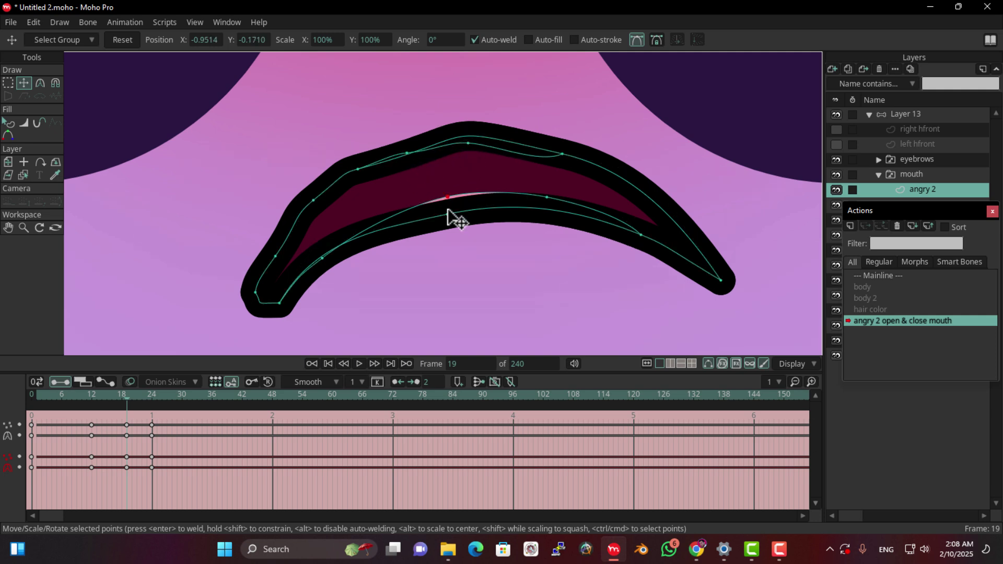
pyautogui.moveTo(447, 209); pyautogui.dragTo(447, 207)
pyautogui.moveTo(547, 197); pyautogui.dragTo(548, 205)
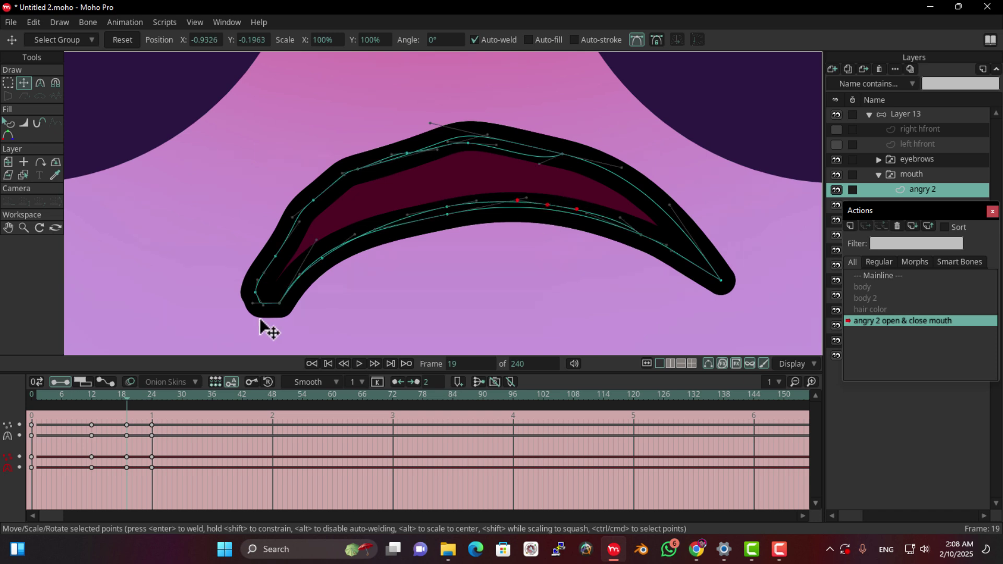
# Extend the handles of the two left corner points downward to round the mouth's blunt left end, undoing the last excess adjustment.
pyautogui.moveTo(251, 304); pyautogui.dragTo(252, 325)
pyautogui.click(265, 307)
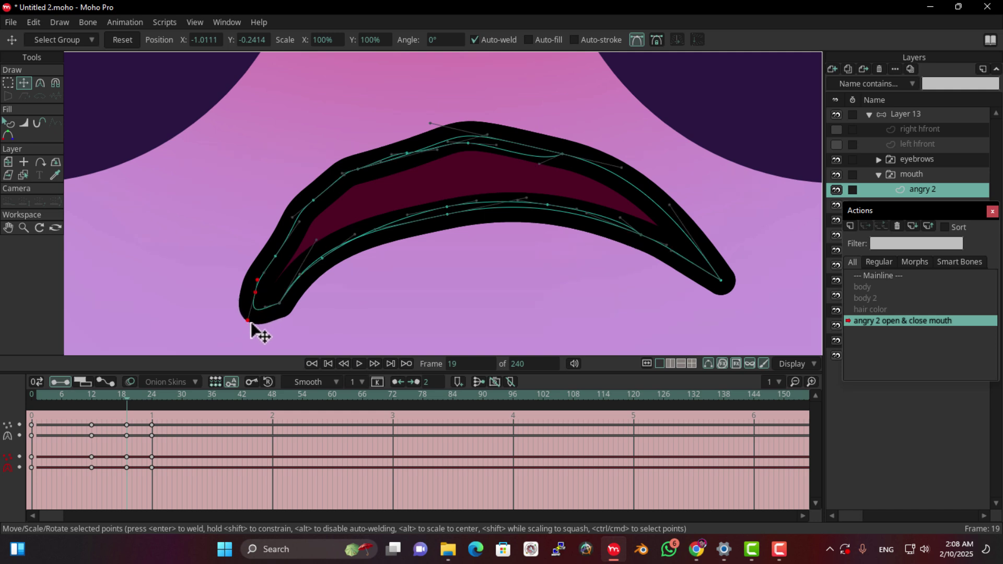
pyautogui.hotkey('ctrl', 'a')
pyautogui.moveTo(268, 320); pyautogui.dragTo(272, 308)
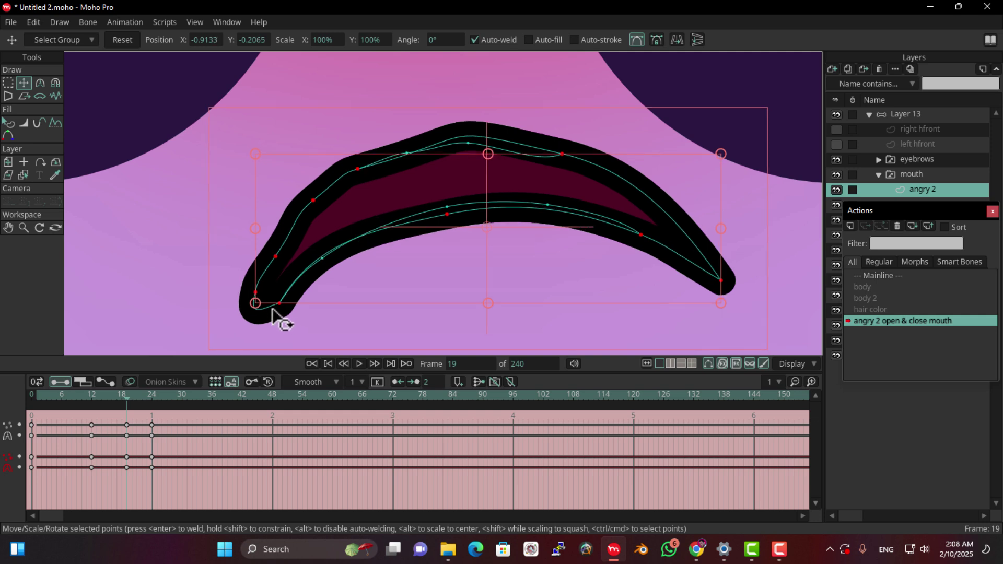
pyautogui.click(279, 304)
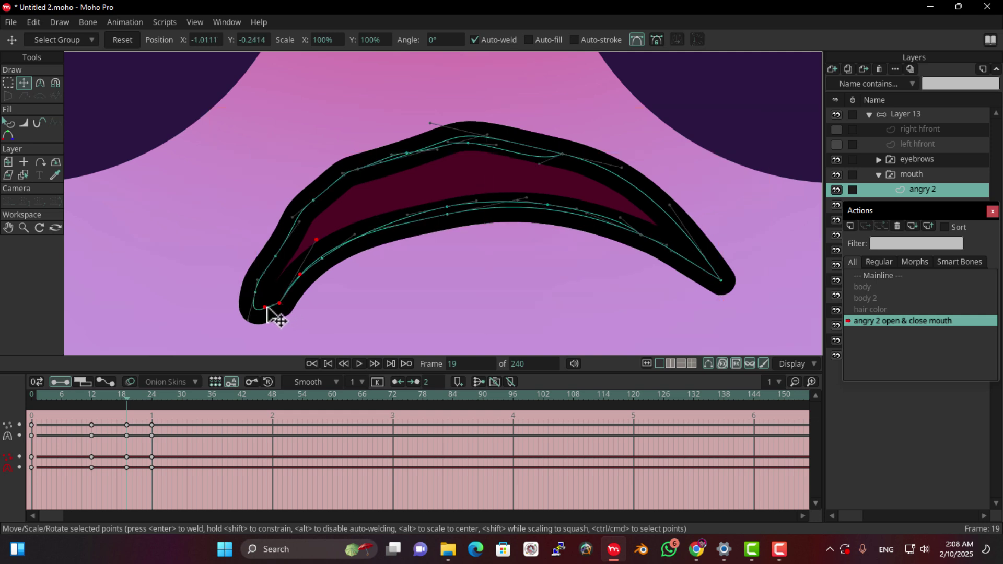
pyautogui.click(265, 311)
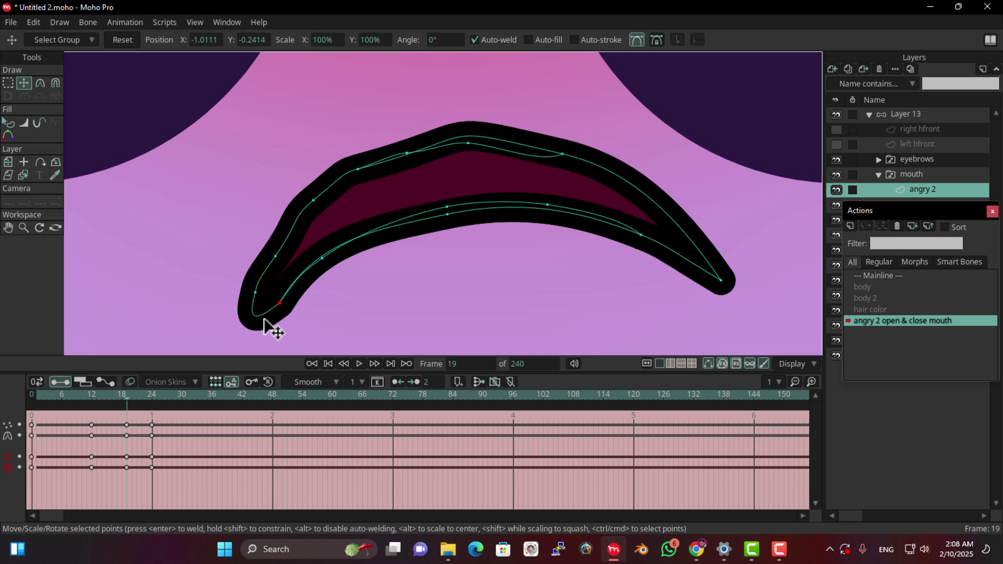
pyautogui.hotkey('ctrl', 'z')
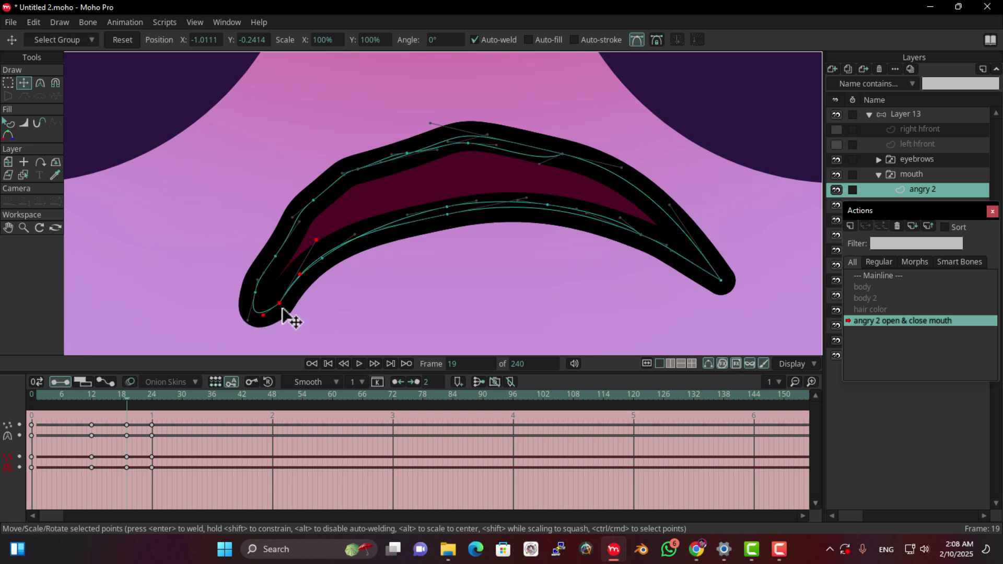
# Pull the left corner's points inward and realign the neighbouring outer-edge and tongue points to narrow and smooth the corner.
pyautogui.moveTo(281, 302); pyautogui.dragTo(303, 289)
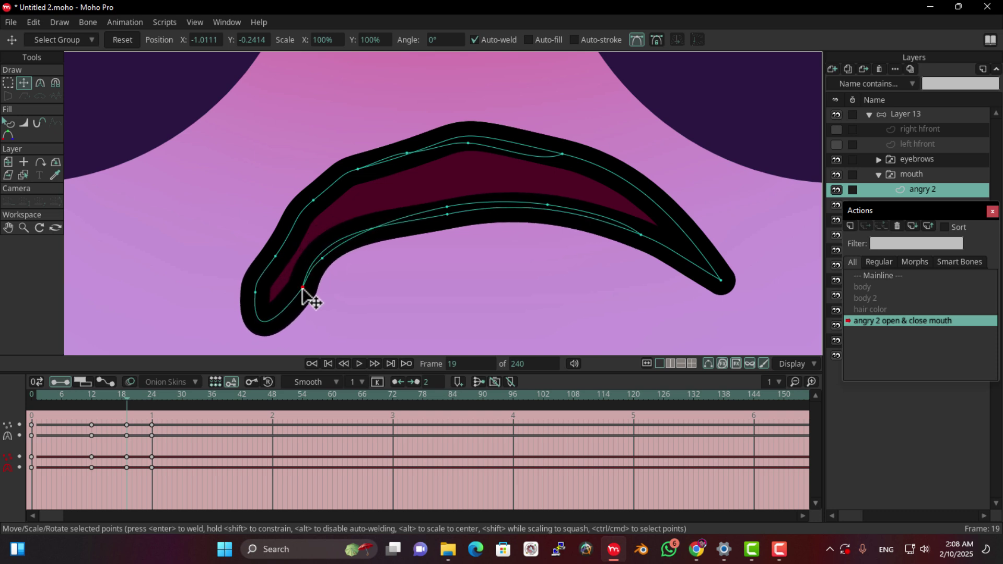
pyautogui.moveTo(270, 338); pyautogui.dragTo(291, 298)
pyautogui.click(292, 299)
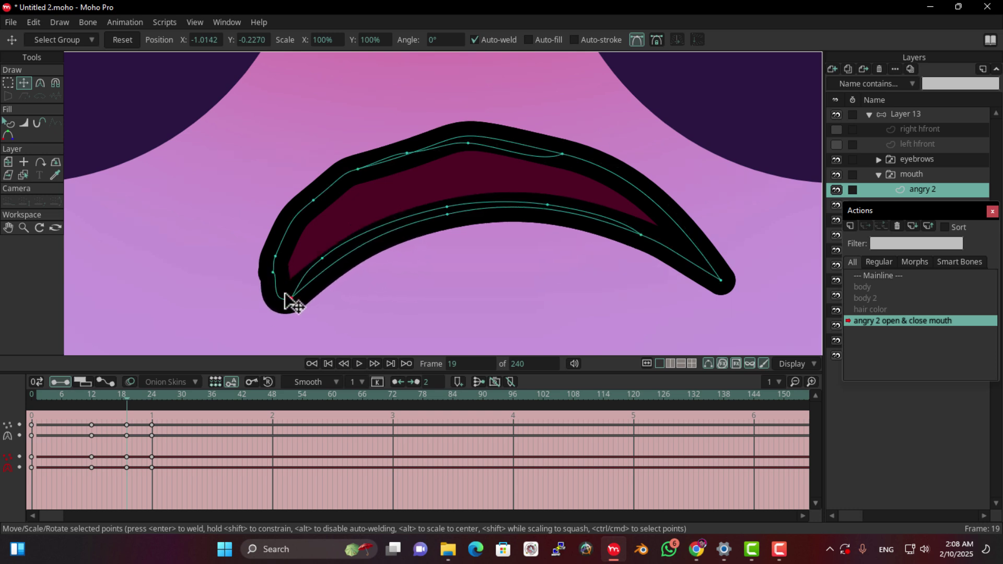
pyautogui.scroll(2, 276, 271)
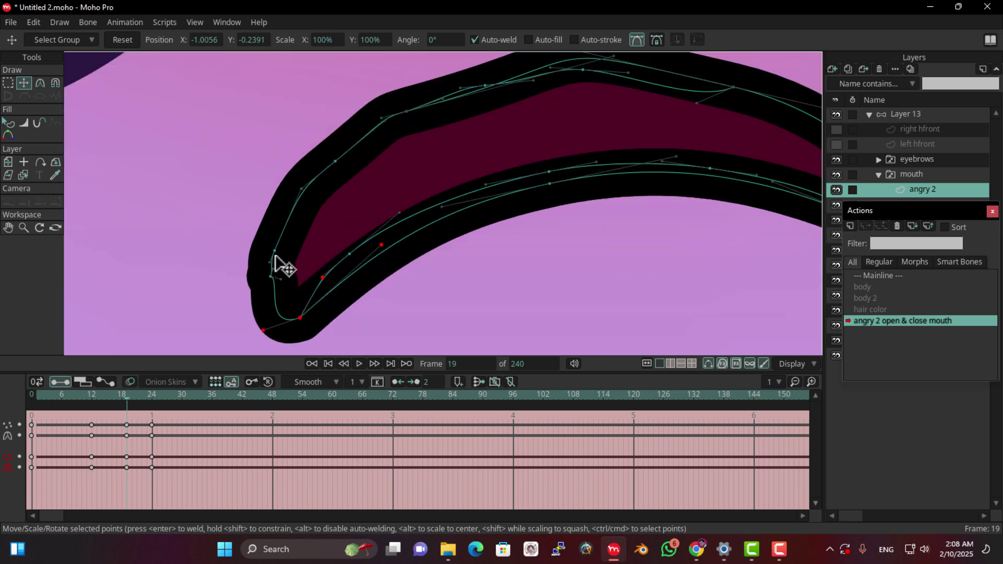
pyautogui.moveTo(276, 256); pyautogui.dragTo(296, 239)
pyautogui.click(277, 280)
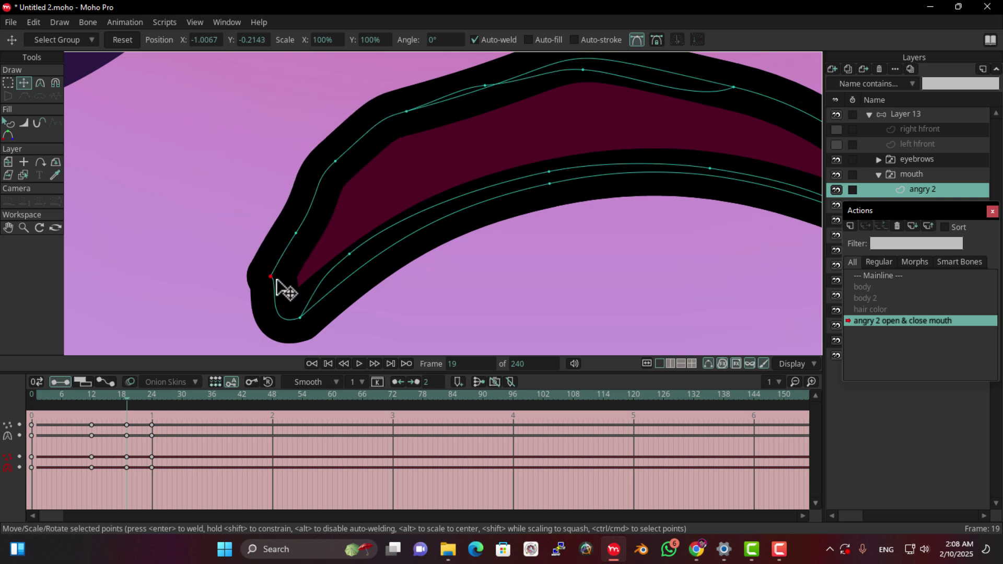
pyautogui.moveTo(276, 280)
pyautogui.mouseDown()
pyautogui.moveTo(267, 296)
pyautogui.moveTo(283, 274)
pyautogui.moveTo(369, 257)
pyautogui.mouseUp()
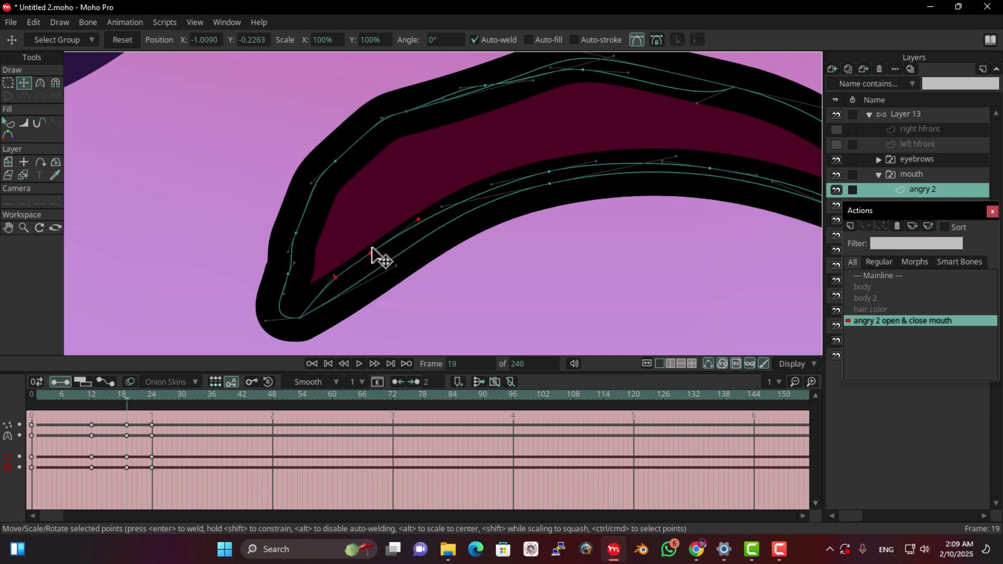
# At frame 19, nudge the points and handles along the mouth's upper-left edge to smooth its arch.
pyautogui.scroll(-3, 376, 253)
pyautogui.scroll(1, 377, 251)
pyautogui.scroll(2, 367, 220)
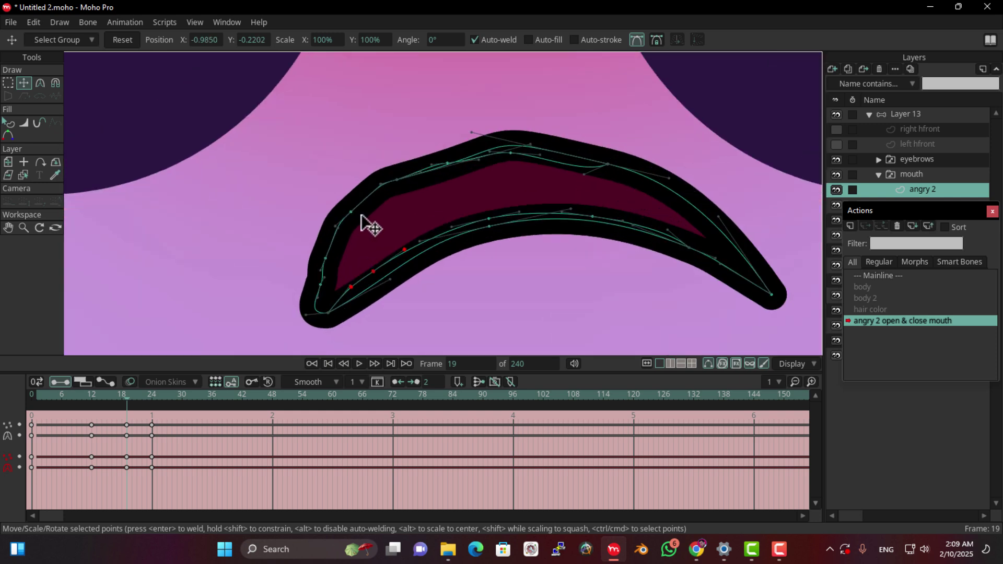
pyautogui.moveTo(352, 212)
pyautogui.mouseDown()
pyautogui.moveTo(369, 211)
pyautogui.moveTo(359, 217)
pyautogui.mouseUp()
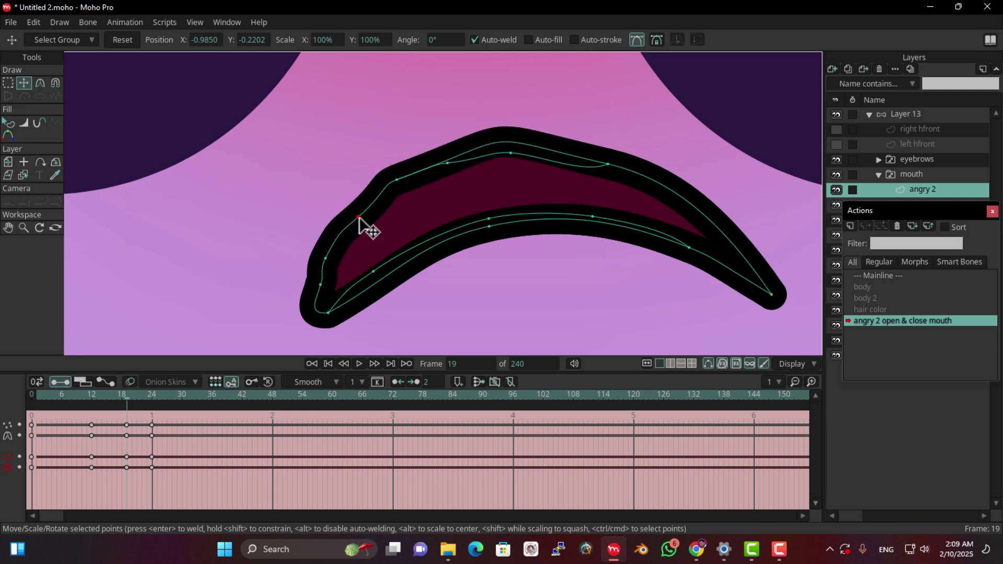
pyautogui.moveTo(382, 184); pyautogui.dragTo(376, 185)
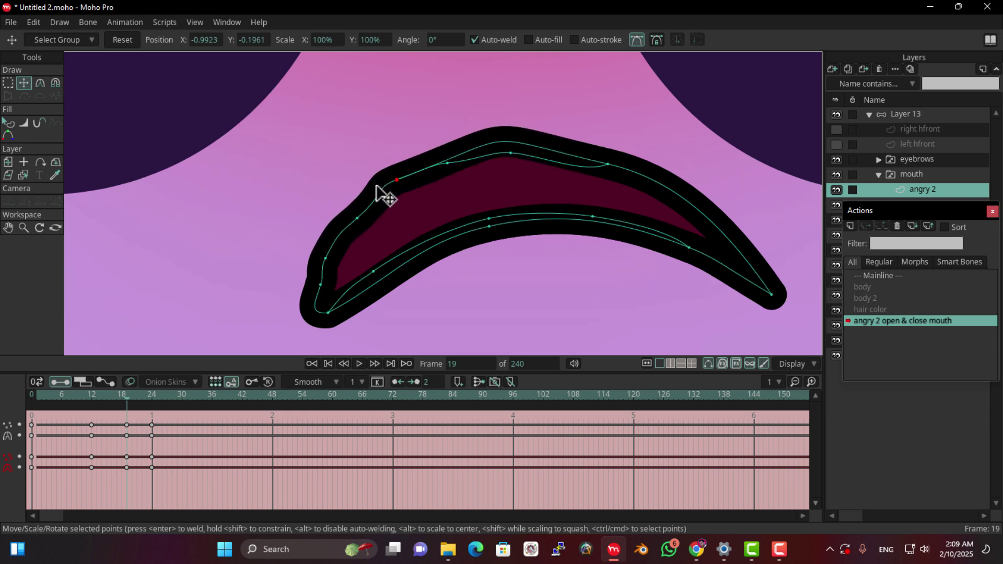
pyautogui.moveTo(433, 172); pyautogui.dragTo(426, 171)
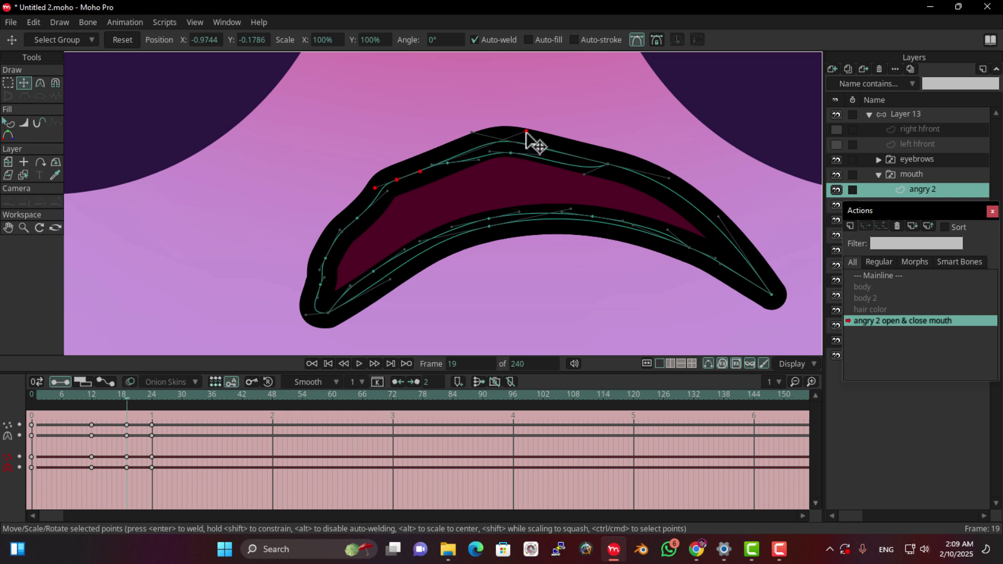
pyautogui.moveTo(526, 133); pyautogui.dragTo(495, 143)
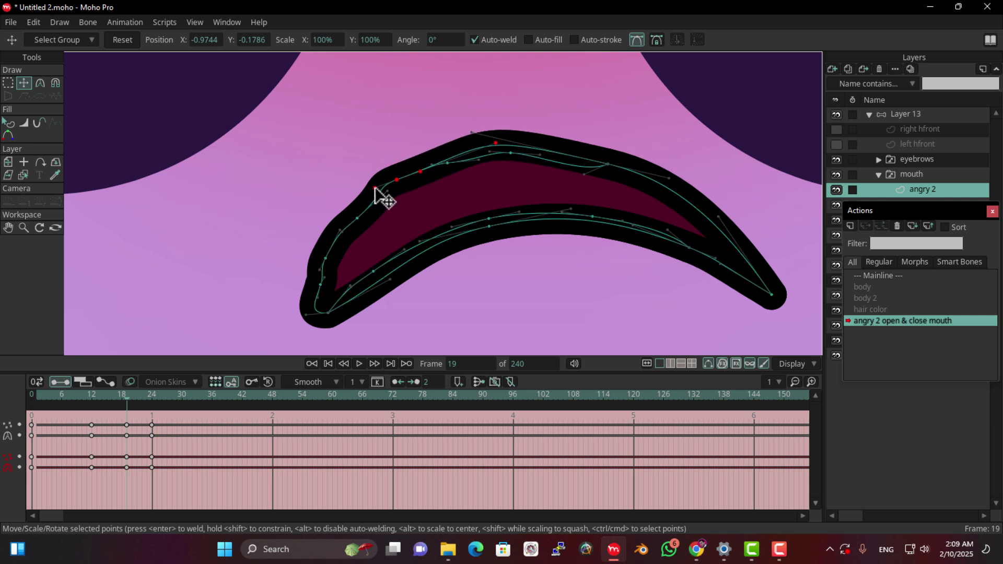
pyautogui.moveTo(375, 188)
pyautogui.mouseDown()
pyautogui.moveTo(365, 202)
pyautogui.moveTo(392, 193)
pyautogui.moveTo(384, 184)
pyautogui.mouseUp()
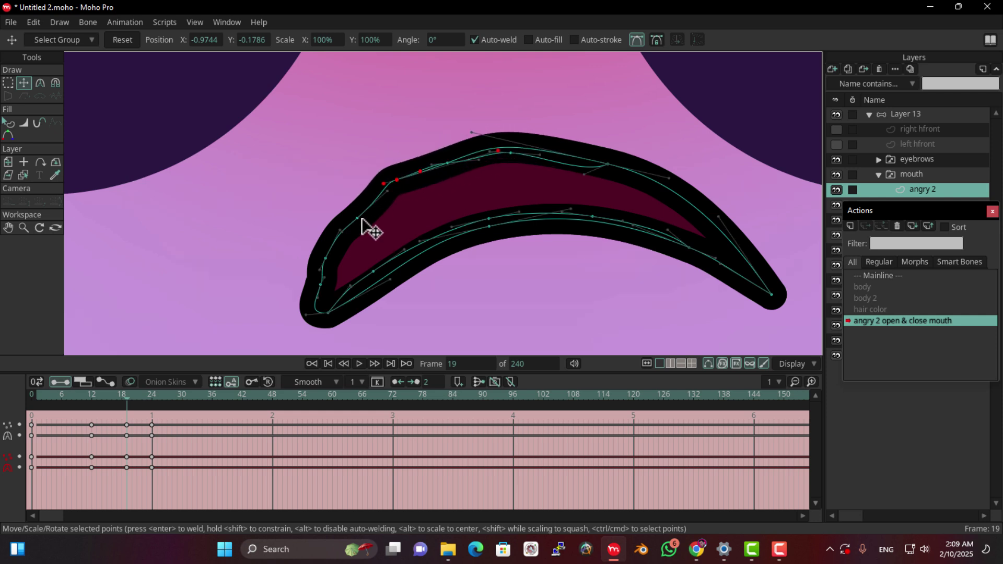
pyautogui.moveTo(358, 218); pyautogui.dragTo(356, 218)
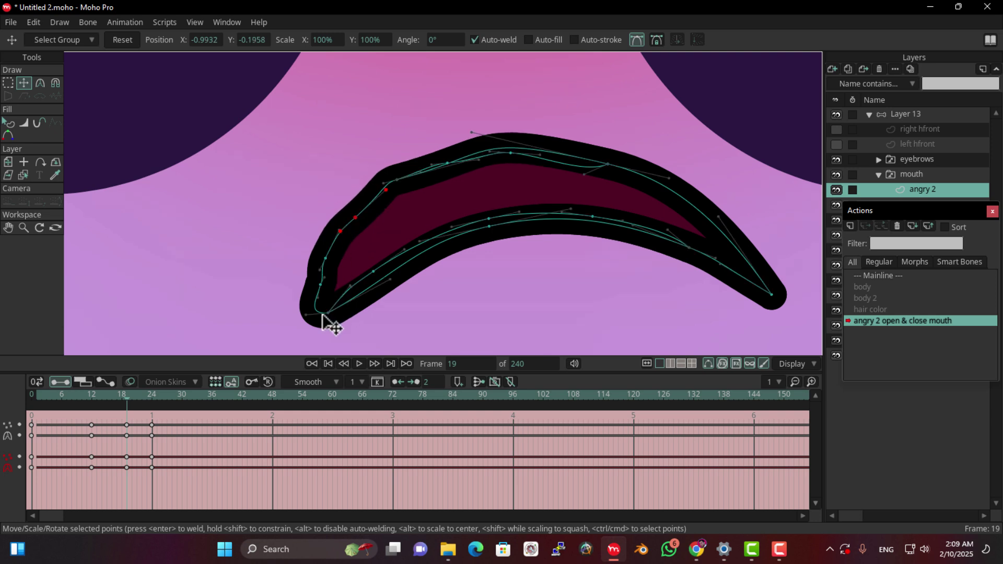
# Move the mouth's left corner point down and outward, and adjust its handles and the neighbouring edge point to form a narrower tip.
pyautogui.moveTo(323, 316)
pyautogui.mouseDown()
pyautogui.moveTo(332, 338)
pyautogui.moveTo(338, 327)
pyautogui.mouseUp()
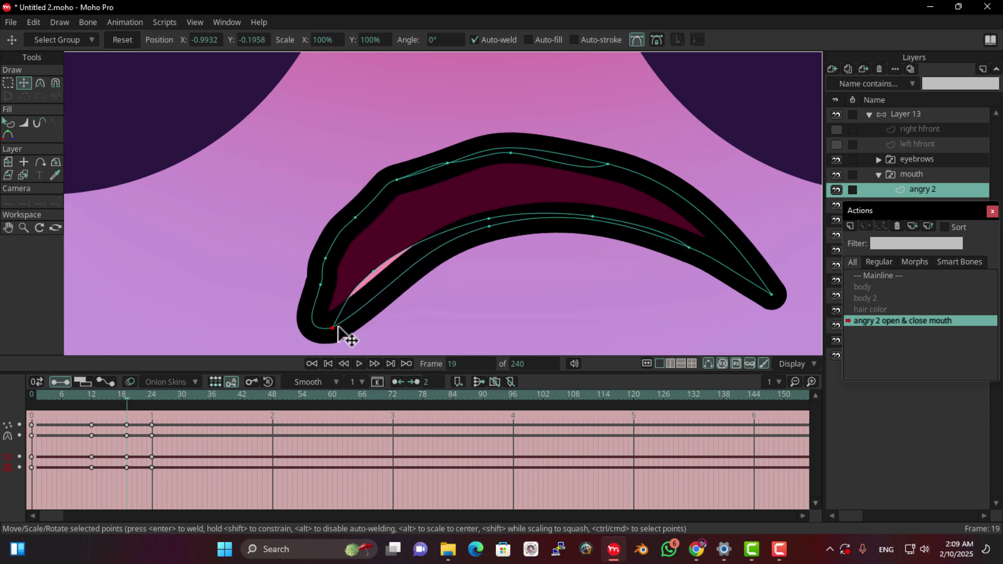
pyautogui.moveTo(393, 289); pyautogui.dragTo(368, 258)
pyautogui.moveTo(302, 310); pyautogui.dragTo(310, 286)
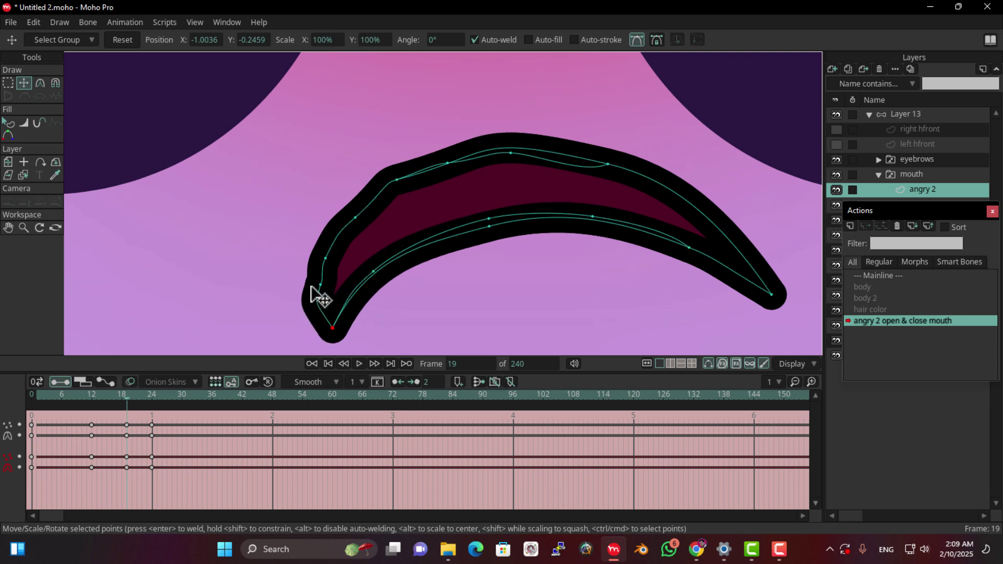
pyautogui.moveTo(324, 336); pyautogui.dragTo(302, 337)
pyautogui.moveTo(321, 284); pyautogui.dragTo(303, 299)
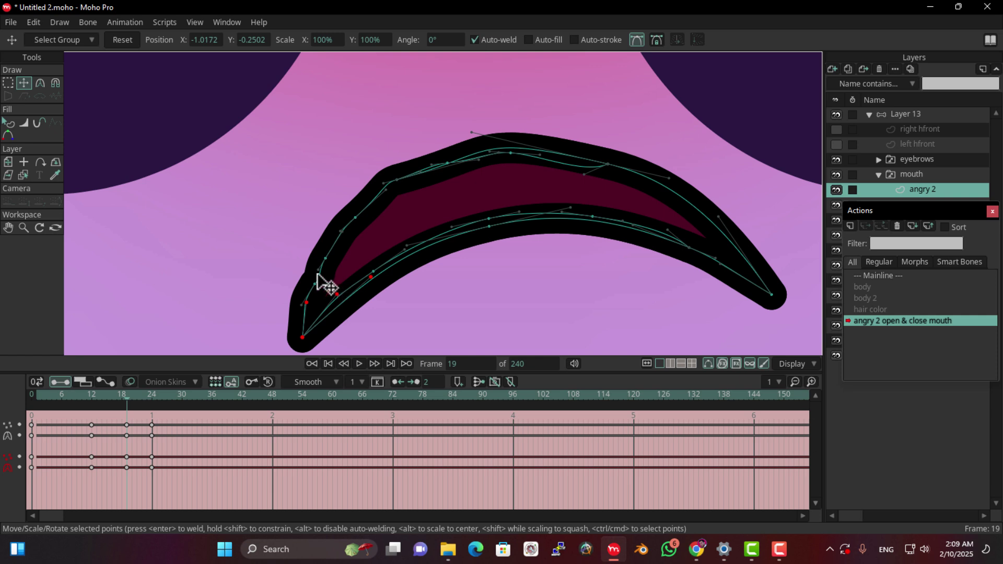
pyautogui.click(317, 282)
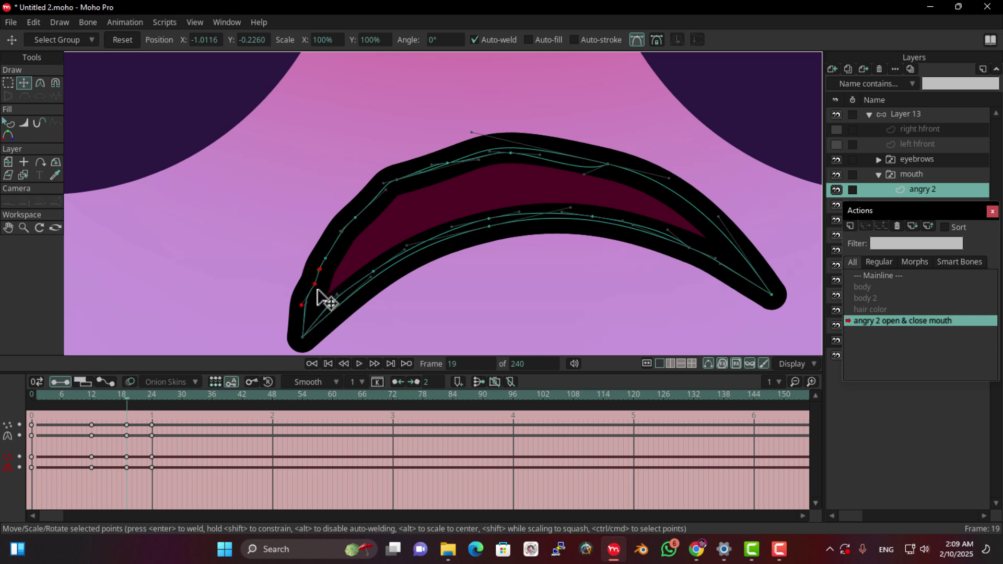
pyautogui.scroll(3, 324, 277)
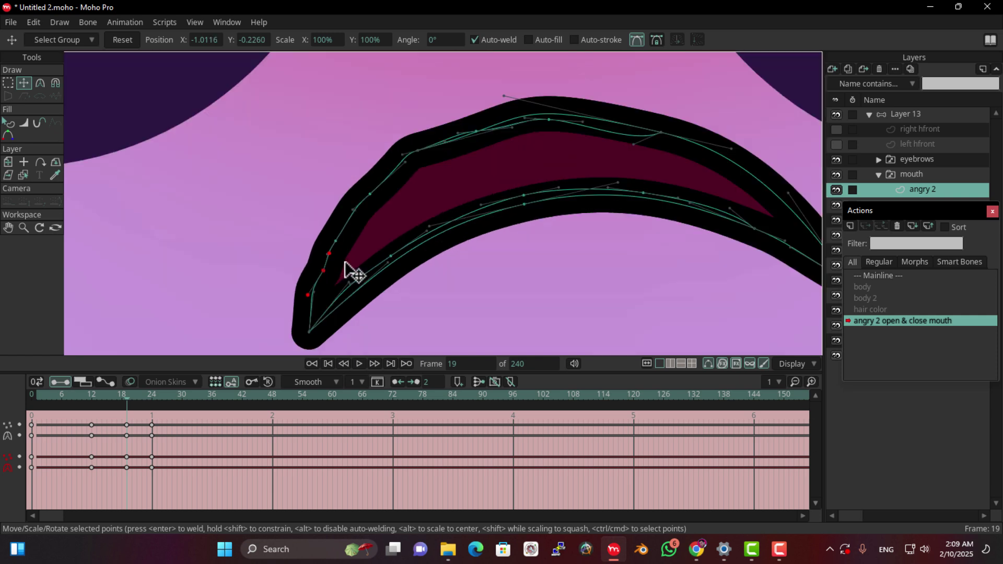
# Play the action from its start and scrub back through it to check how the mouth closes.
pyautogui.scroll(-5, 345, 269)
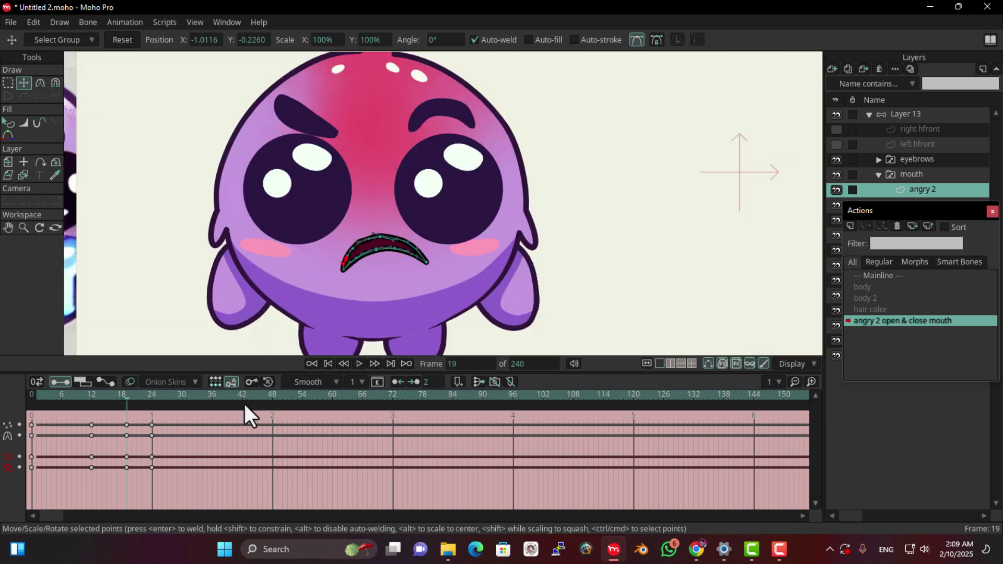
pyautogui.click(40, 397)
pyautogui.press('space')
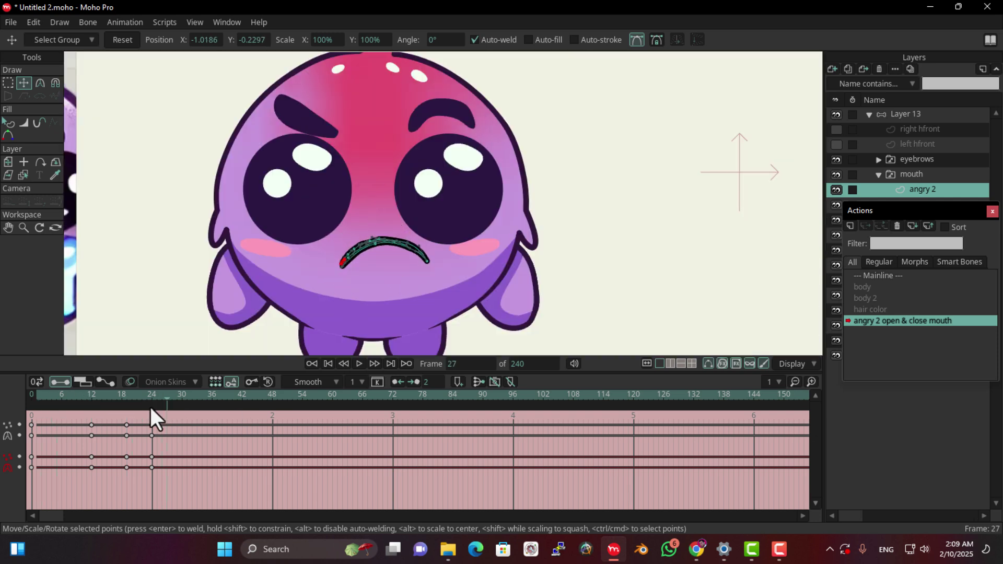
pyautogui.moveTo(161, 420); pyautogui.dragTo(61, 410)
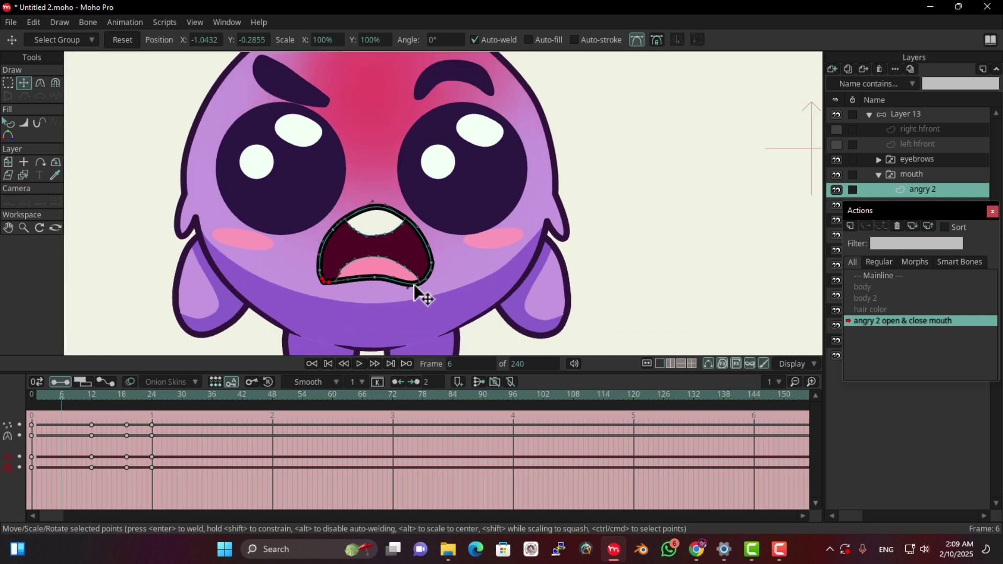
# At frame 6, move the points at the mouth's lower-right corner upward and inward to reshape that corner.
pyautogui.scroll(3, 417, 292)
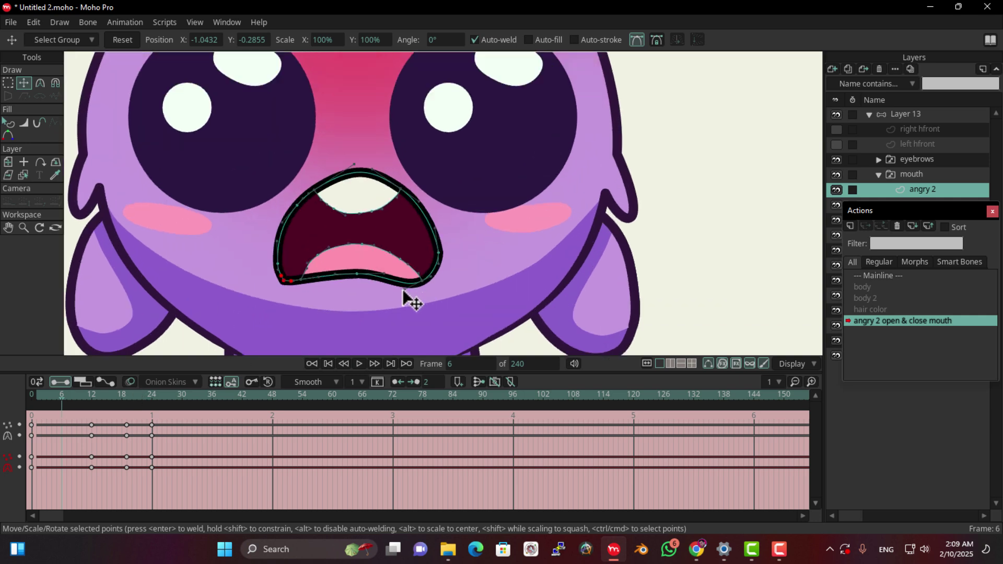
pyautogui.click(422, 282)
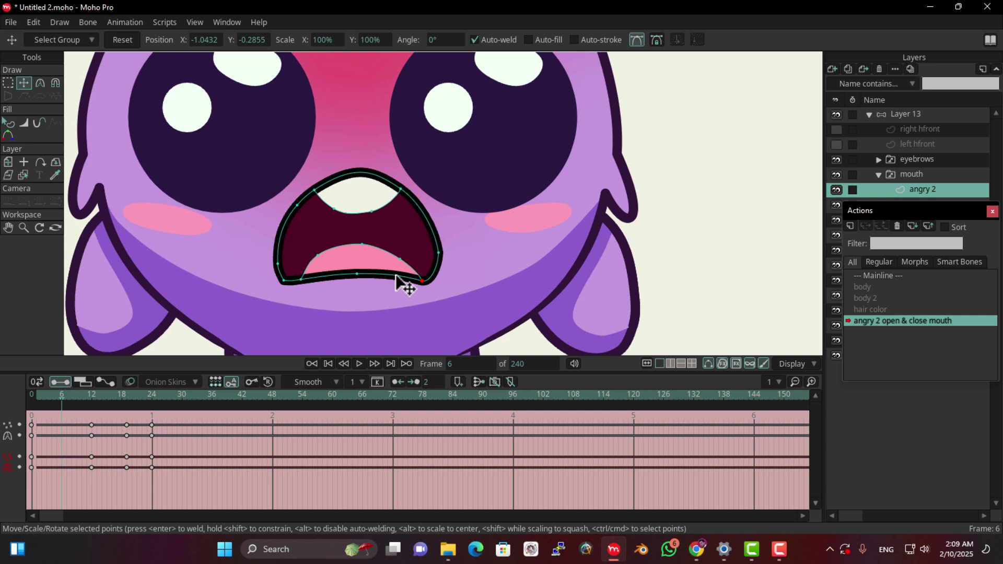
pyautogui.moveTo(430, 289); pyautogui.dragTo(423, 266)
pyautogui.scroll(2, 425, 280)
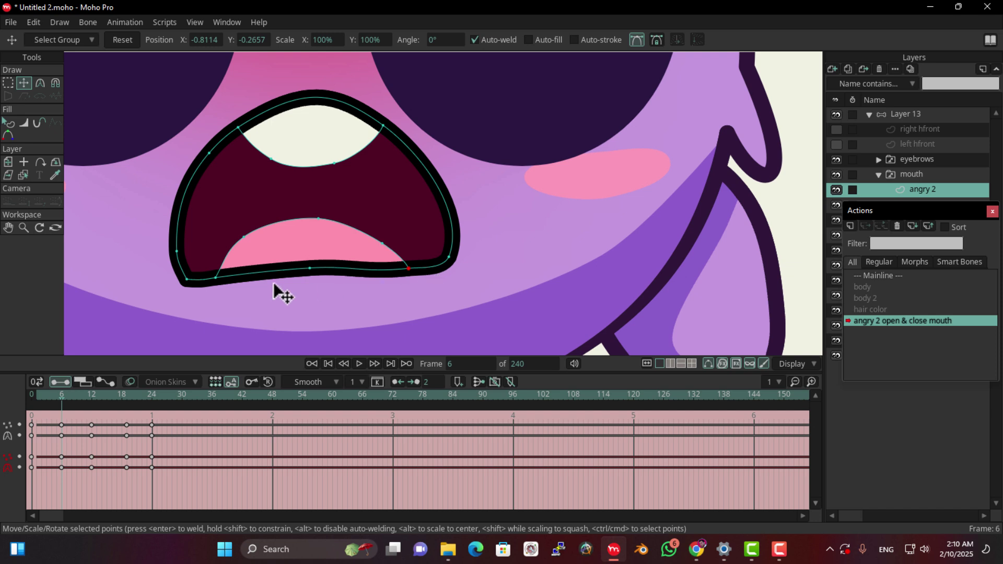
# At frame 24, adjust the points and handles at the closed mouth's left end and along its upper edge to even out the frown.
pyautogui.moveTo(39, 394); pyautogui.dragTo(151, 397)
pyautogui.scroll(2, 284, 180)
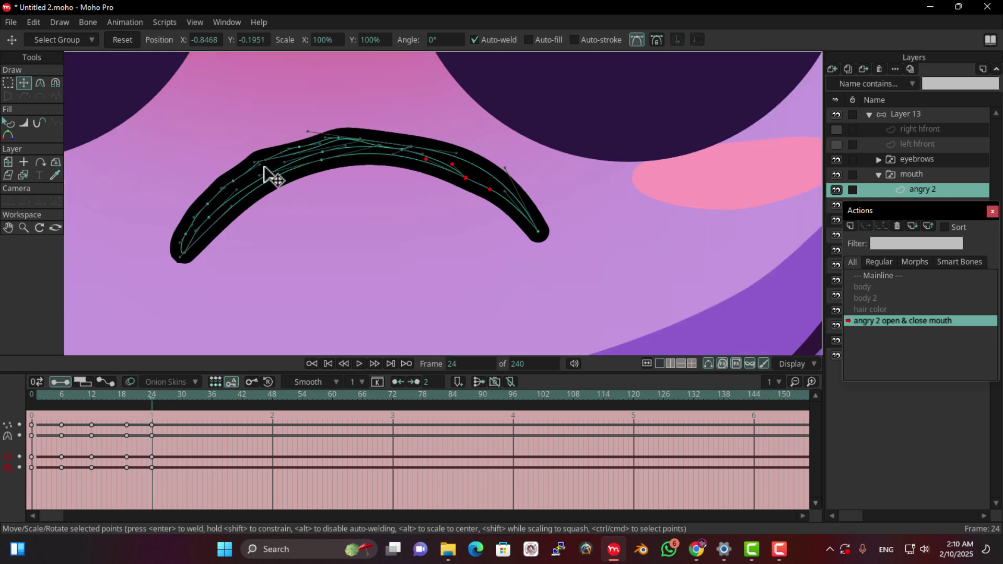
pyautogui.click(184, 238)
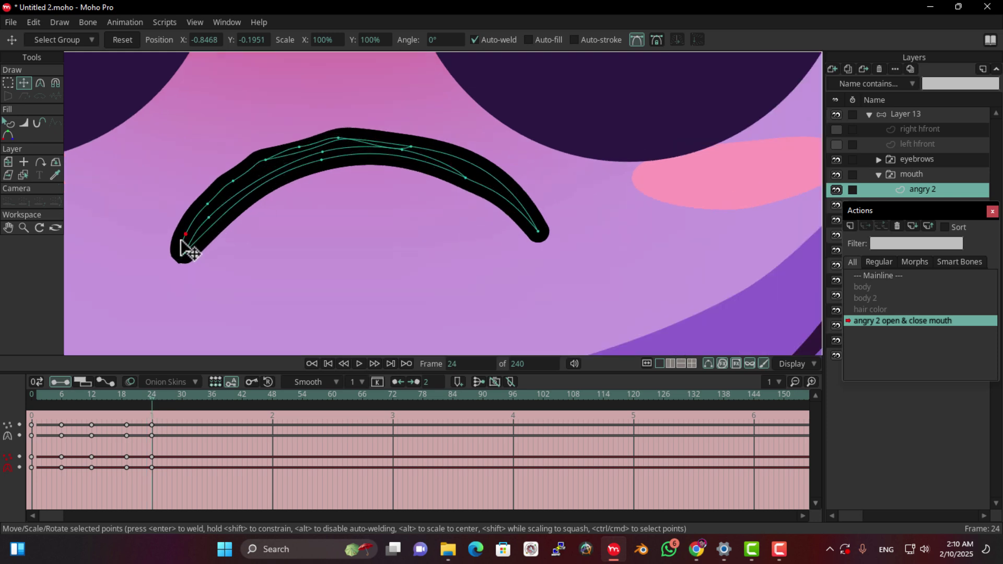
pyautogui.moveTo(183, 241); pyautogui.dragTo(260, 161)
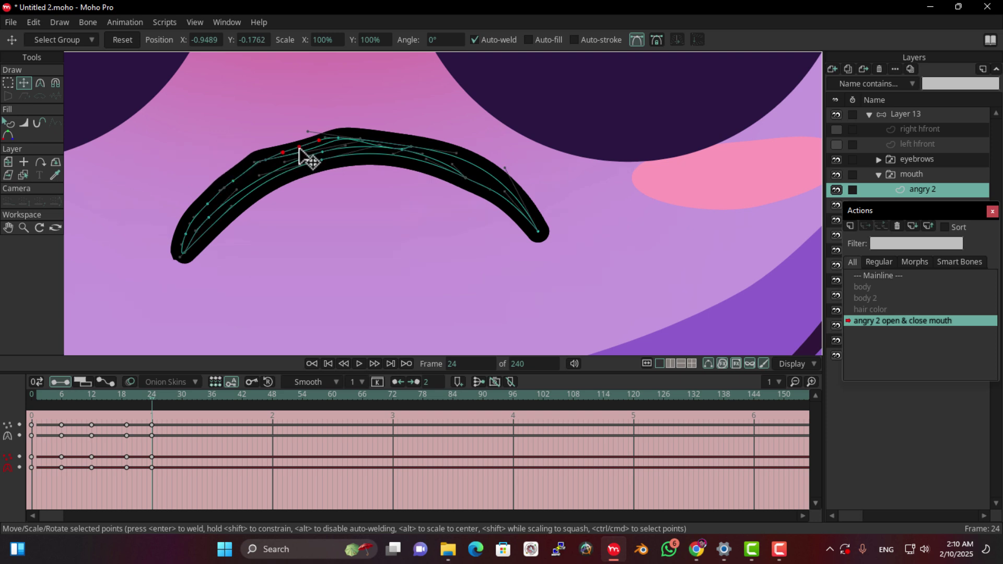
pyautogui.click(300, 144)
pyautogui.moveTo(299, 146); pyautogui.dragTo(302, 151)
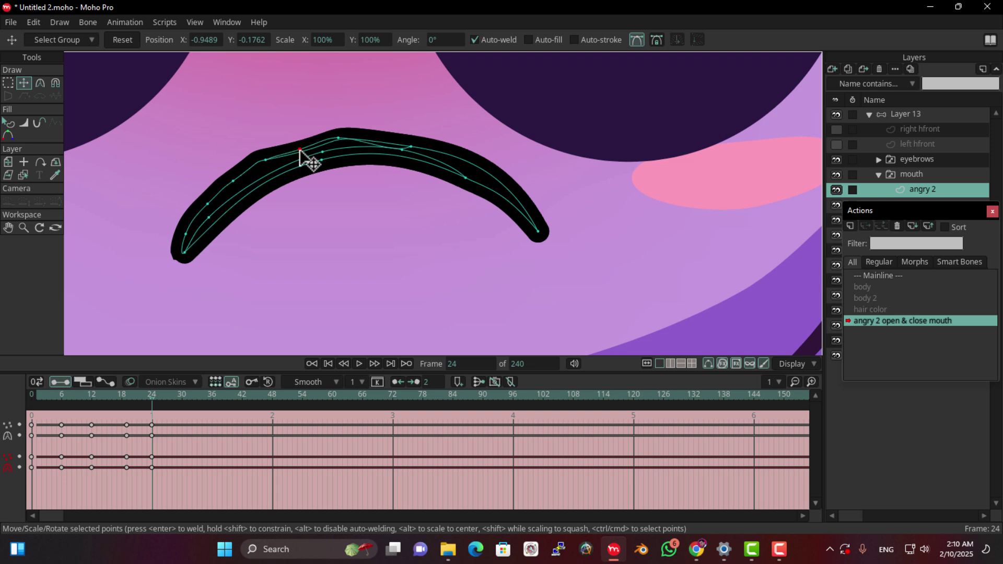
pyautogui.press('Delete')
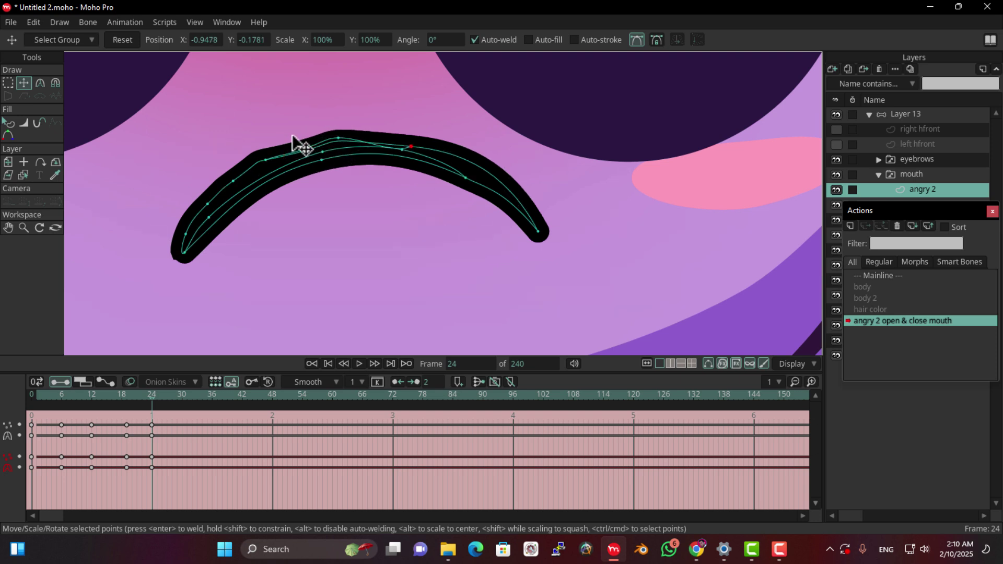
pyautogui.moveTo(287, 135); pyautogui.dragTo(303, 142)
pyautogui.scroll(-1, 308, 233)
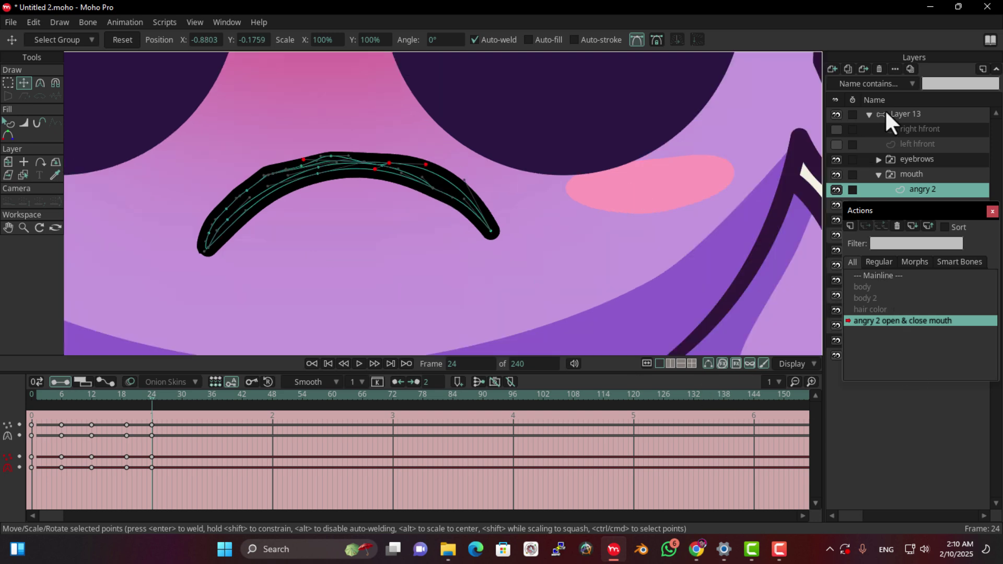
# Move the floating Actions window clear of the layer list and the character.
pyautogui.moveTo(861, 235); pyautogui.dragTo(900, 398)
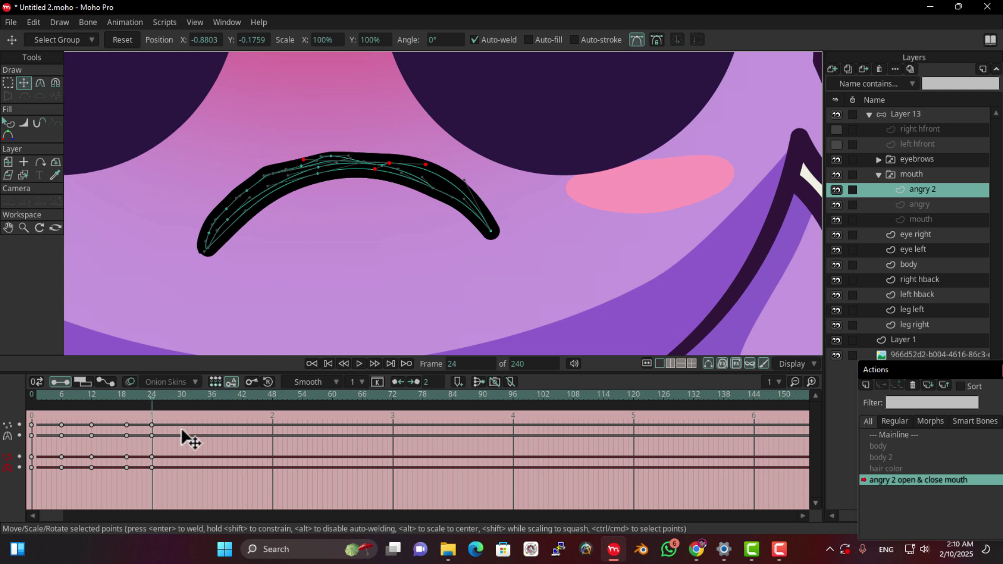
pyautogui.moveTo(925, 368); pyautogui.dragTo(569, 136)
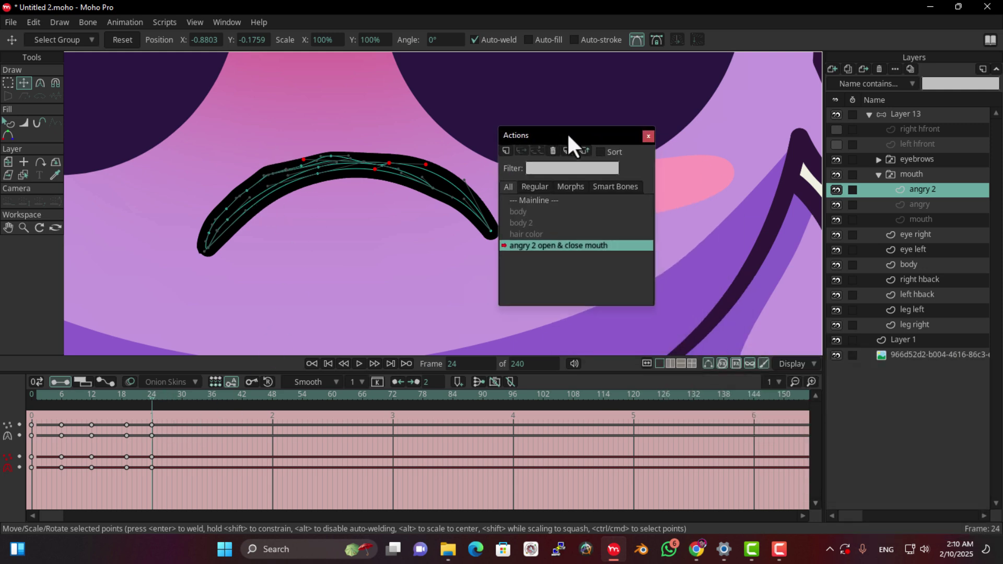
pyautogui.scroll(-5, 437, 134)
pyautogui.scroll(6, 320, 161)
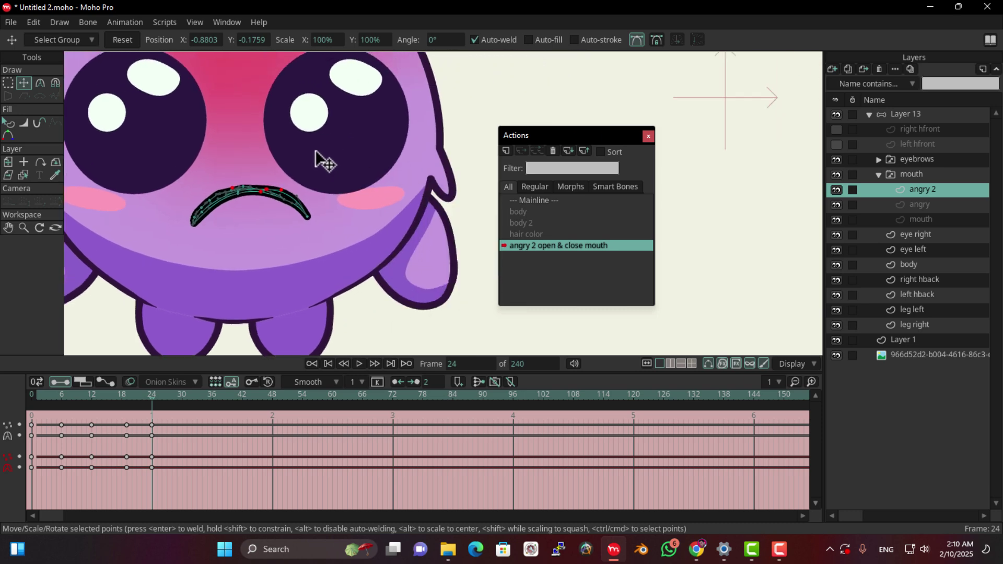
pyautogui.scroll(-5, 362, 197)
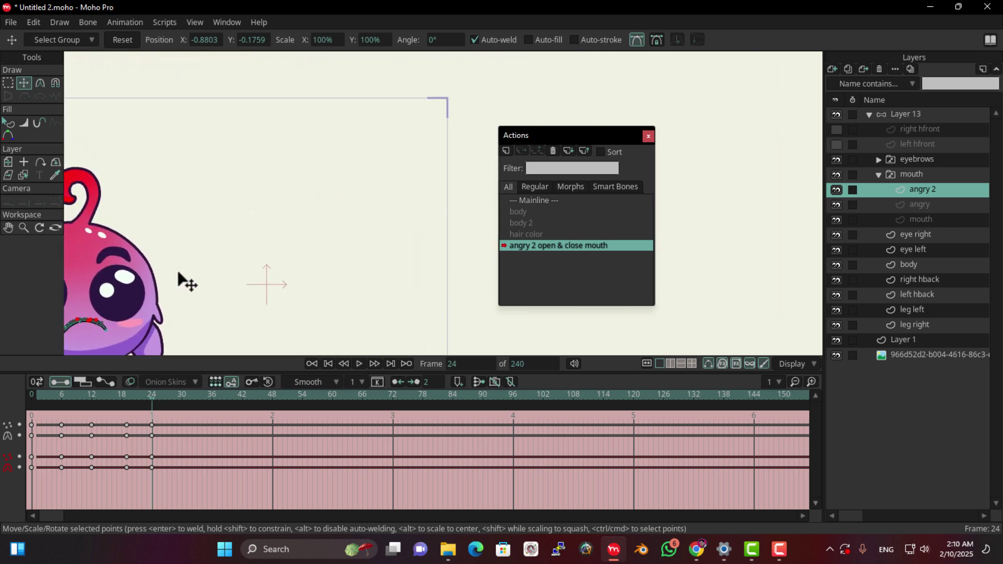
pyautogui.scroll(1, 374, 212)
pyautogui.moveTo(590, 137); pyautogui.dragTo(708, 79)
# On Layer 13, rotate the angry 2 open & close mouth bone clockwise to horizontal at frame 24 of the action.
pyautogui.click(911, 114)
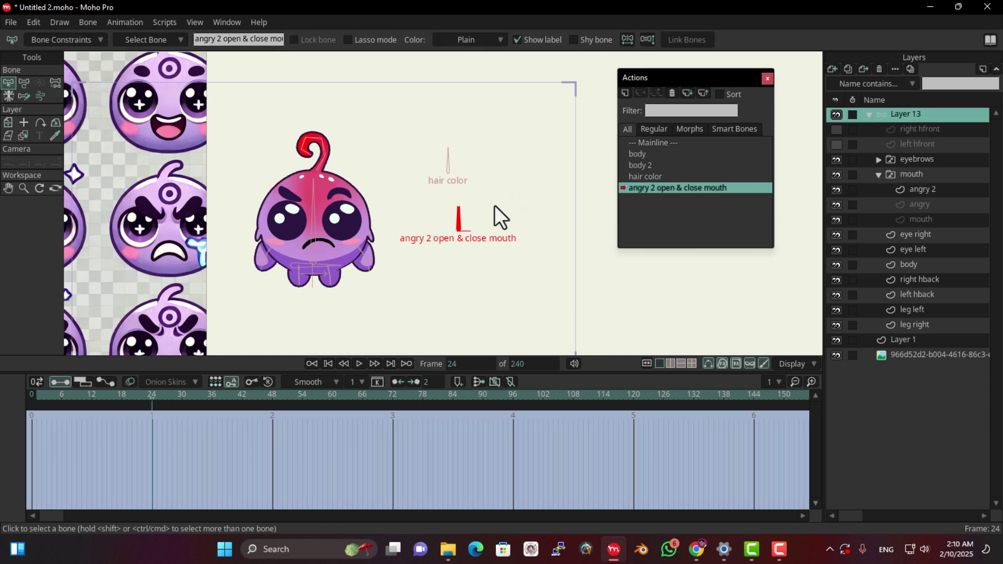
pyautogui.click(23, 83)
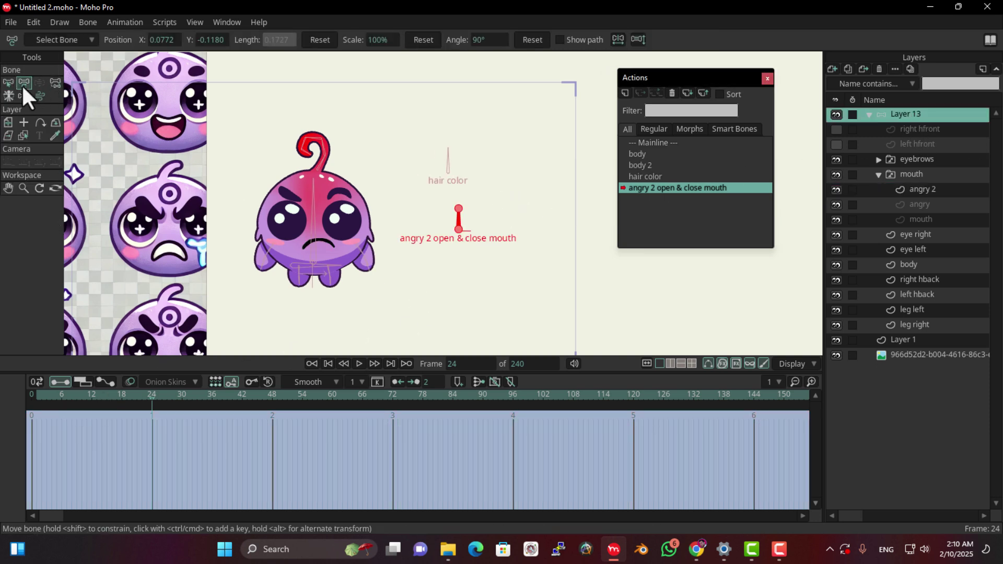
pyautogui.moveTo(475, 219); pyautogui.dragTo(486, 231)
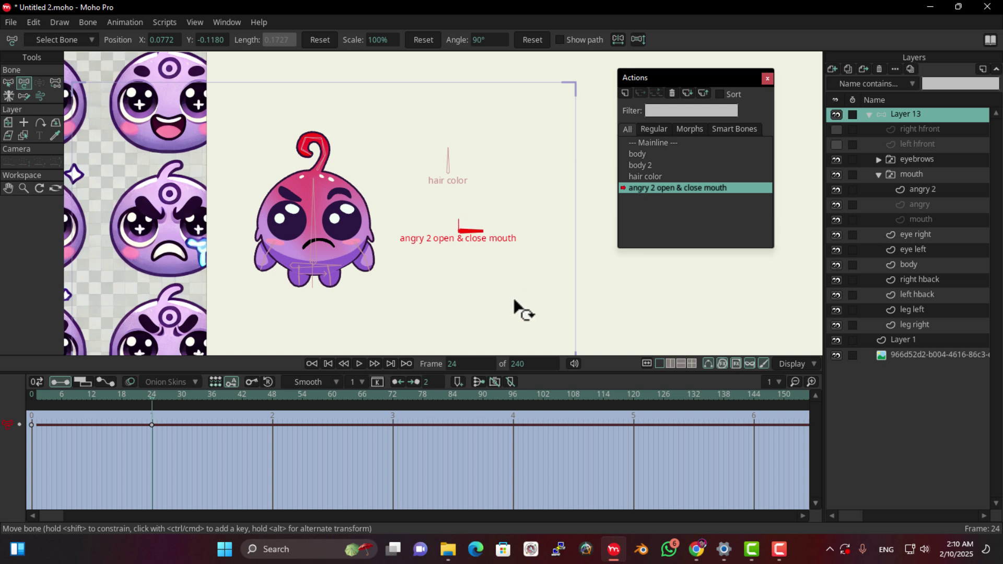
# Return to frame 0, reactivate the mainline with Layer 13 selected, and test the angry 2 open & close mouth bone by manipulating it.
pyautogui.click(929, 192)
pyautogui.moveTo(58, 399)
pyautogui.mouseDown()
pyautogui.moveTo(145, 396)
pyautogui.moveTo(23, 383)
pyautogui.mouseUp()
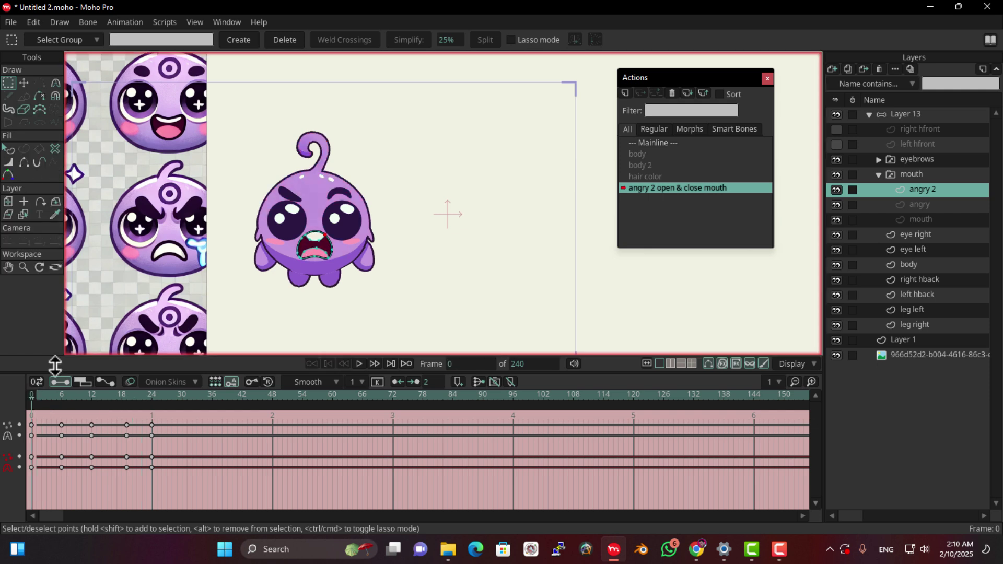
pyautogui.click(664, 143)
pyautogui.click(930, 118)
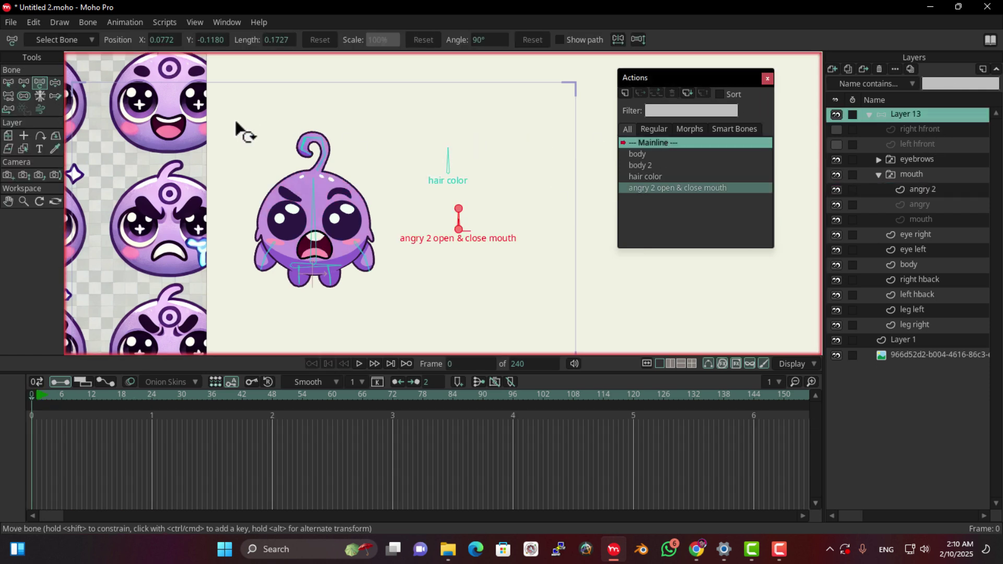
pyautogui.click(55, 83)
pyautogui.moveTo(460, 214); pyautogui.dragTo(467, 159)
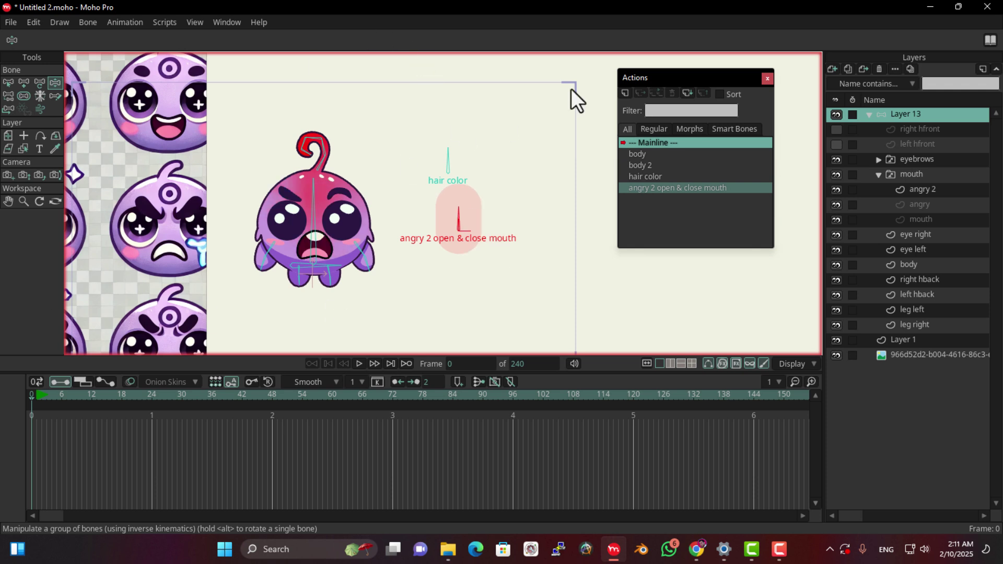
# Select the angry 2 open & close mouth bone and set its bone strength to 0.
pyautogui.moveTo(682, 73); pyautogui.dragTo(653, 126)
pyautogui.click(8, 82)
pyautogui.moveTo(515, 199); pyautogui.dragTo(403, 265)
pyautogui.click(24, 96)
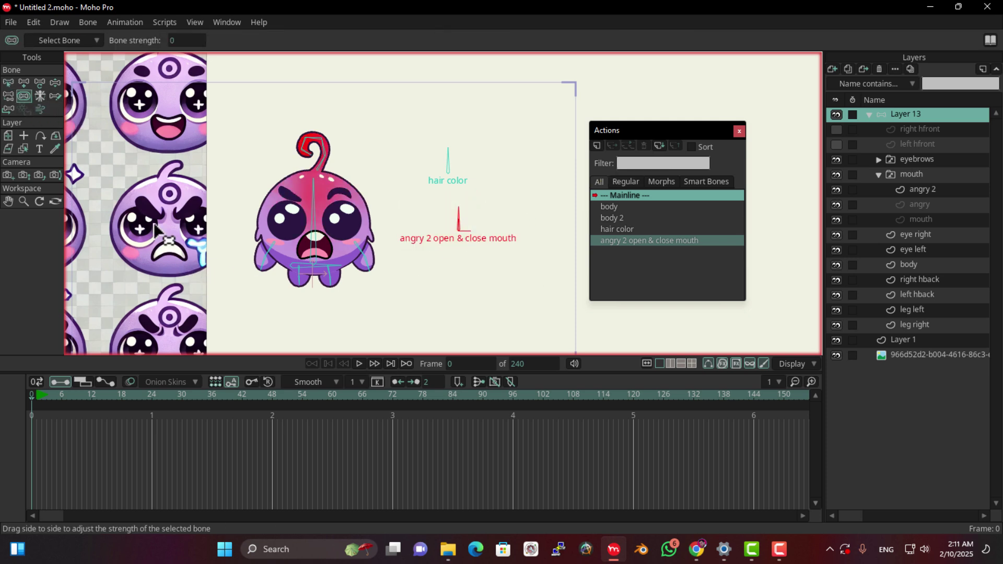
# Test the angry 2 open & close mouth bone with Manipulate Bones, swinging it repeatedly between upright and horizontal.
pyautogui.click(6, 79)
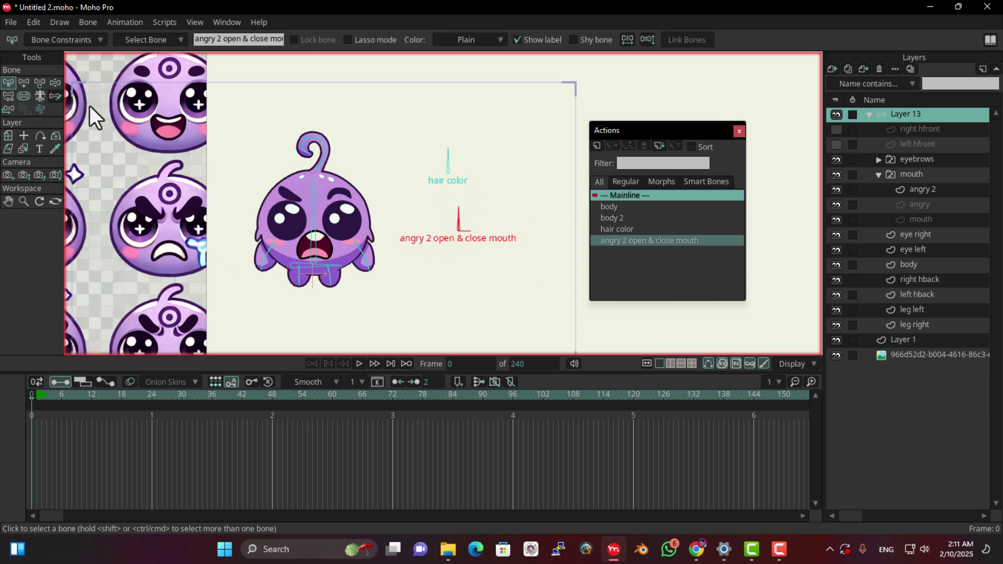
pyautogui.click(55, 83)
pyautogui.scroll(6, 373, 262)
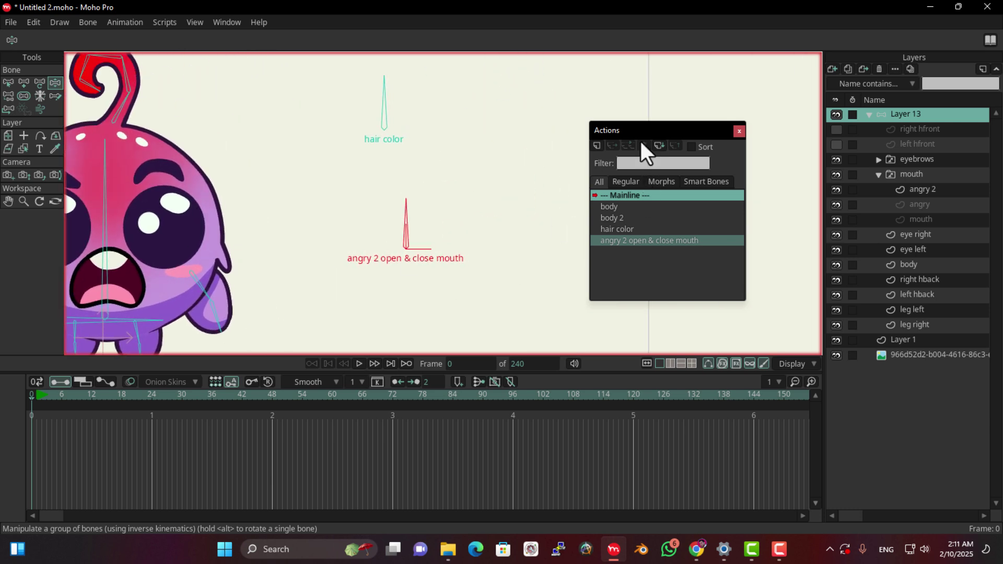
pyautogui.moveTo(640, 141); pyautogui.dragTo(733, 92)
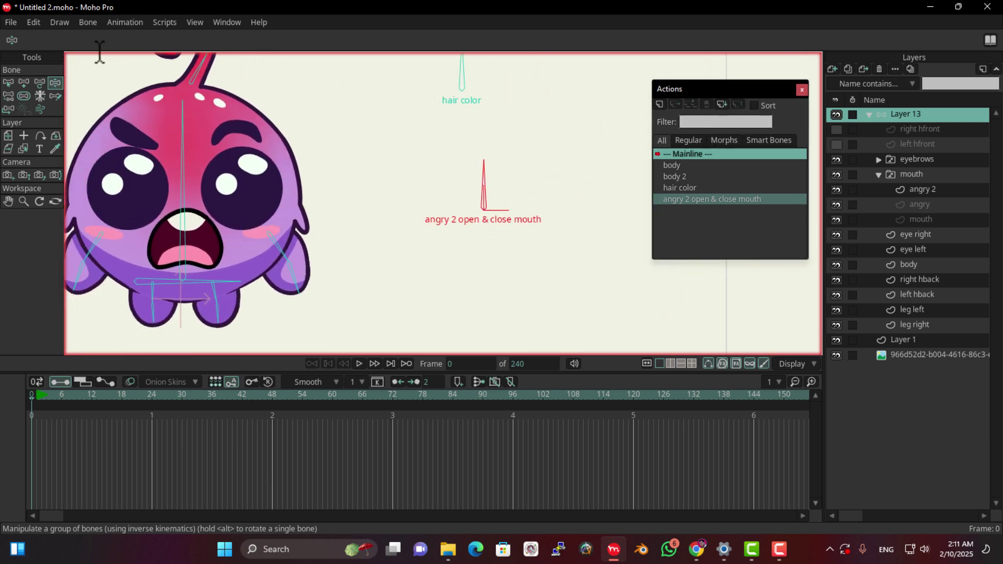
pyautogui.moveTo(478, 169); pyautogui.dragTo(511, 220)
pyautogui.moveTo(508, 257); pyautogui.dragTo(483, 123)
pyautogui.moveTo(498, 182); pyautogui.dragTo(571, 366)
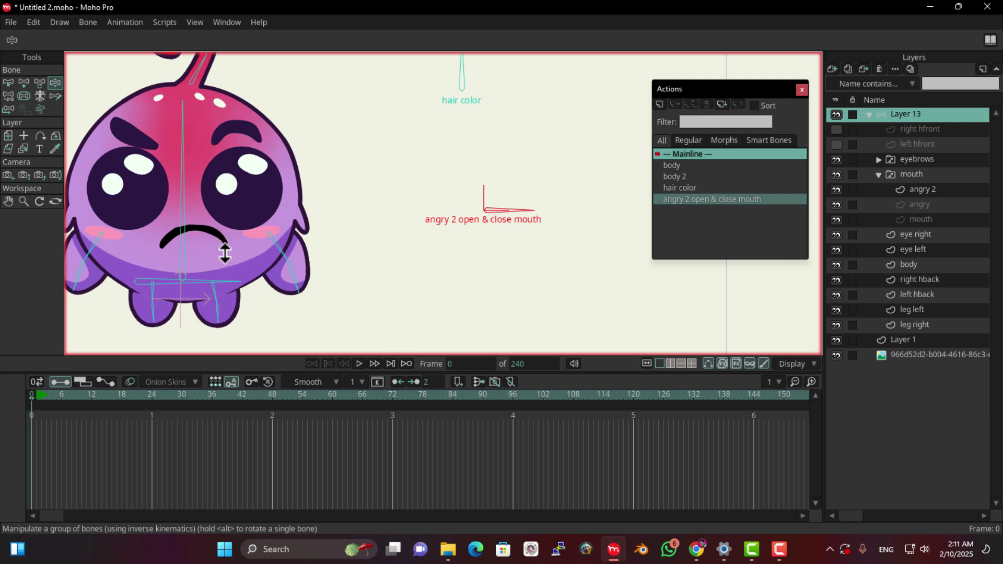
# Move the floating Actions window nearer the character and return the angry 2 open & close mouth bone to upright.
pyautogui.moveTo(684, 97); pyautogui.dragTo(704, 100)
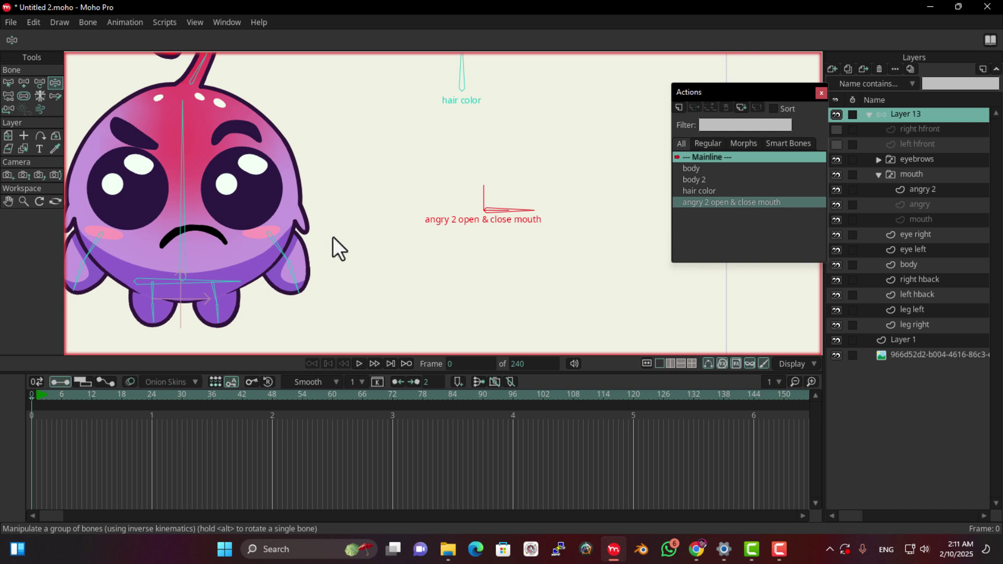
pyautogui.scroll(-1, 410, 241)
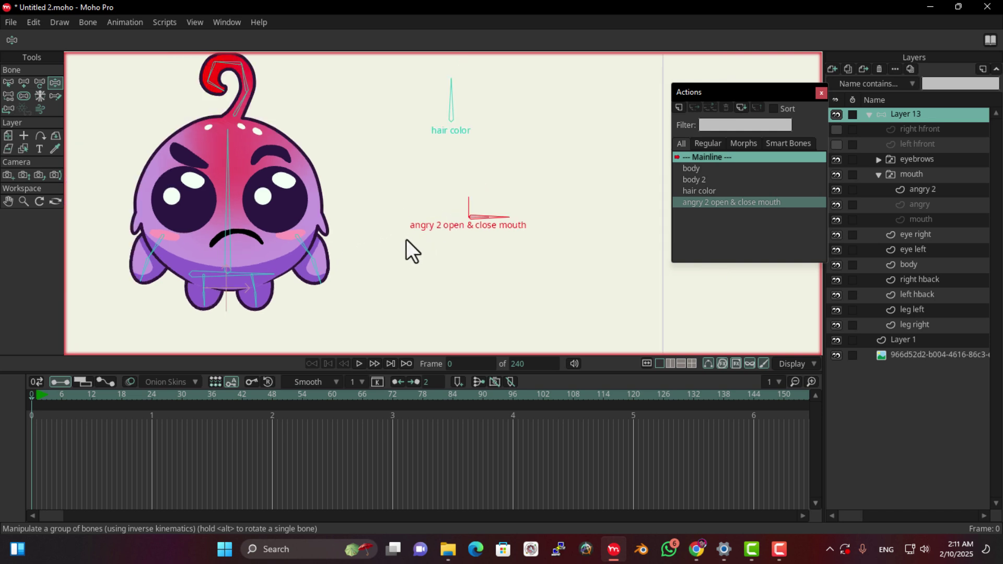
pyautogui.moveTo(734, 96); pyautogui.dragTo(675, 89)
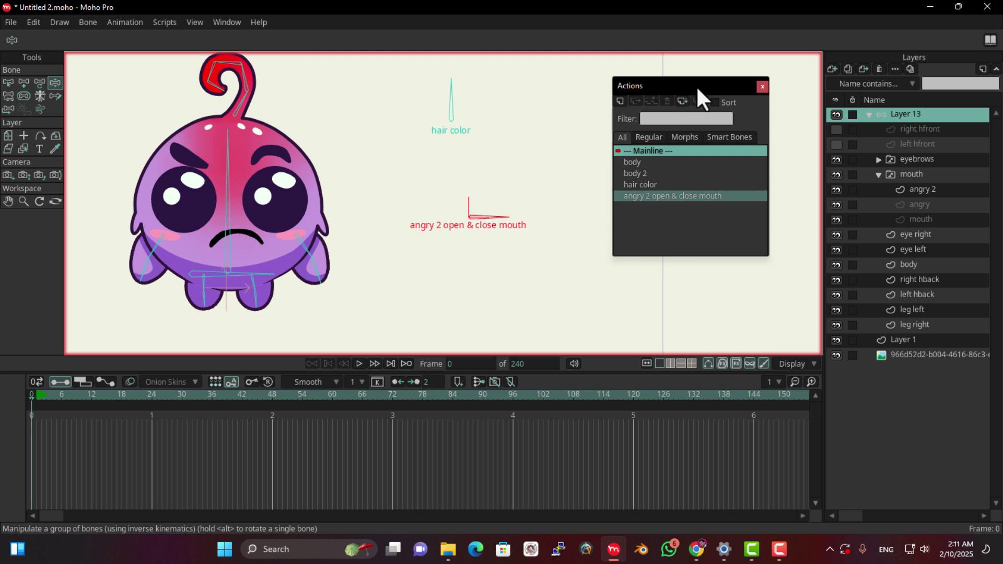
pyautogui.moveTo(672, 81); pyautogui.dragTo(620, 63)
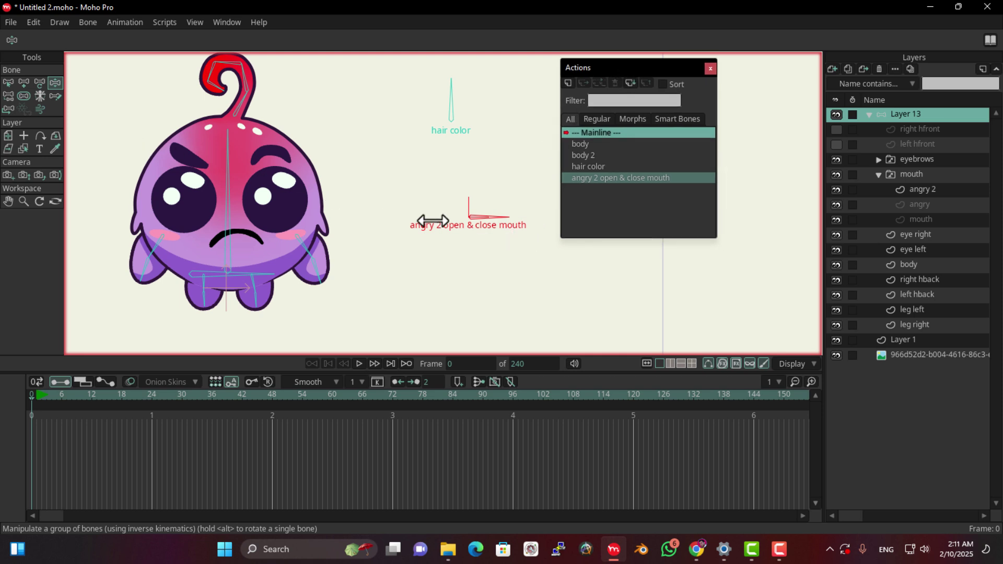
pyautogui.moveTo(493, 219); pyautogui.dragTo(464, 173)
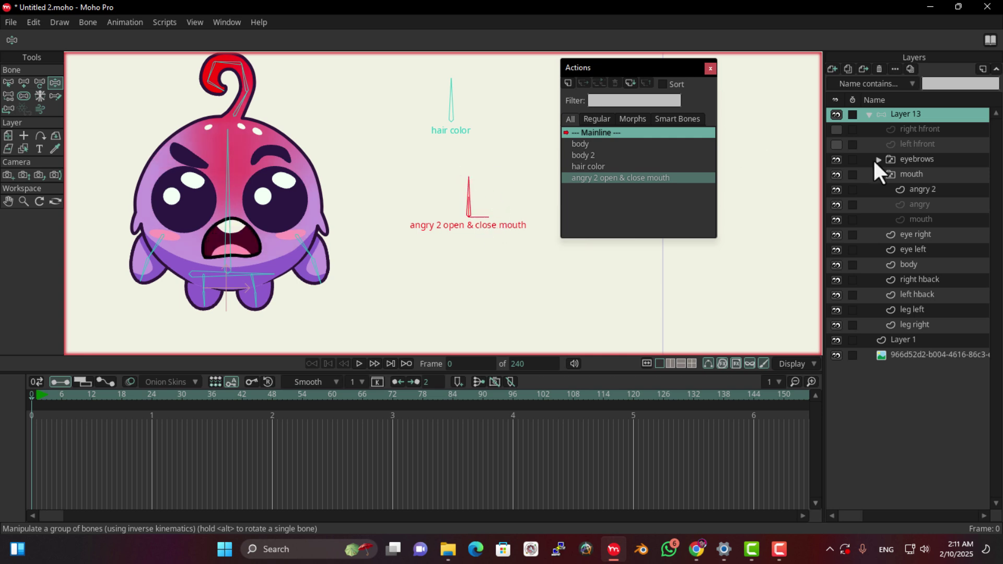
# Preview the mouth switch group's angry and mouth shapes, and switch back to angry 2.
pyautogui.rightClick(913, 174)
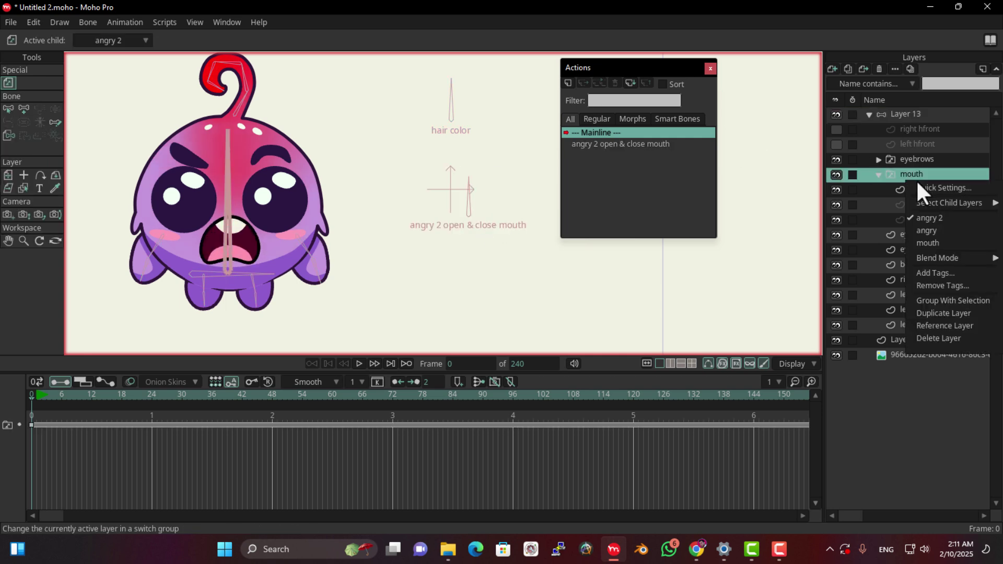
pyautogui.click(934, 230)
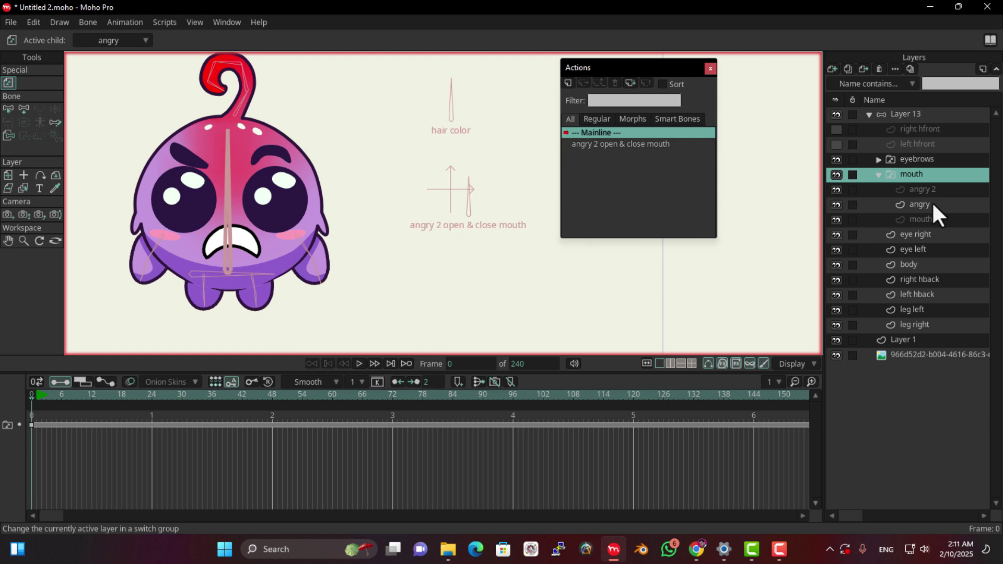
pyautogui.rightClick(921, 176)
pyautogui.click(939, 234)
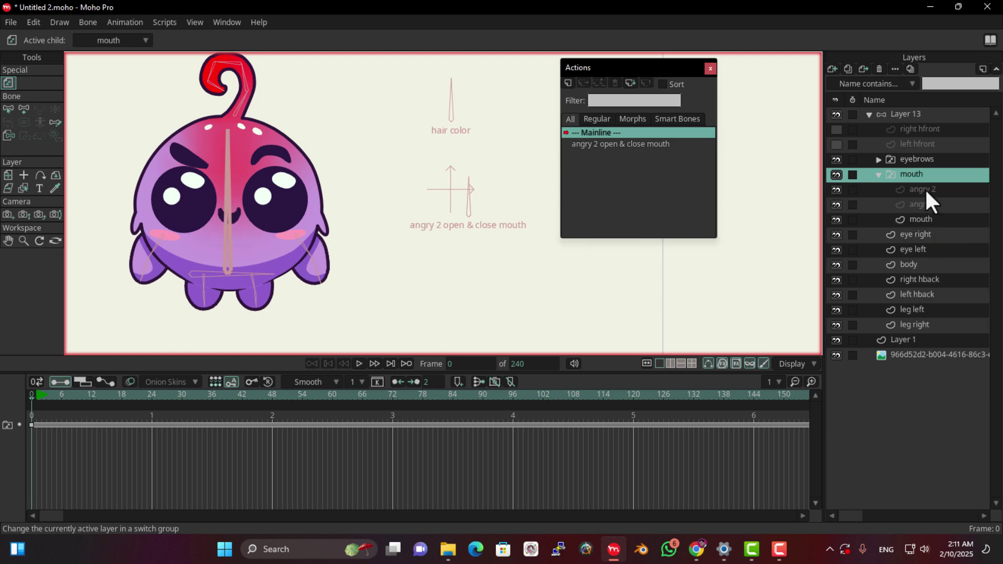
pyautogui.rightClick(926, 180)
pyautogui.click(936, 225)
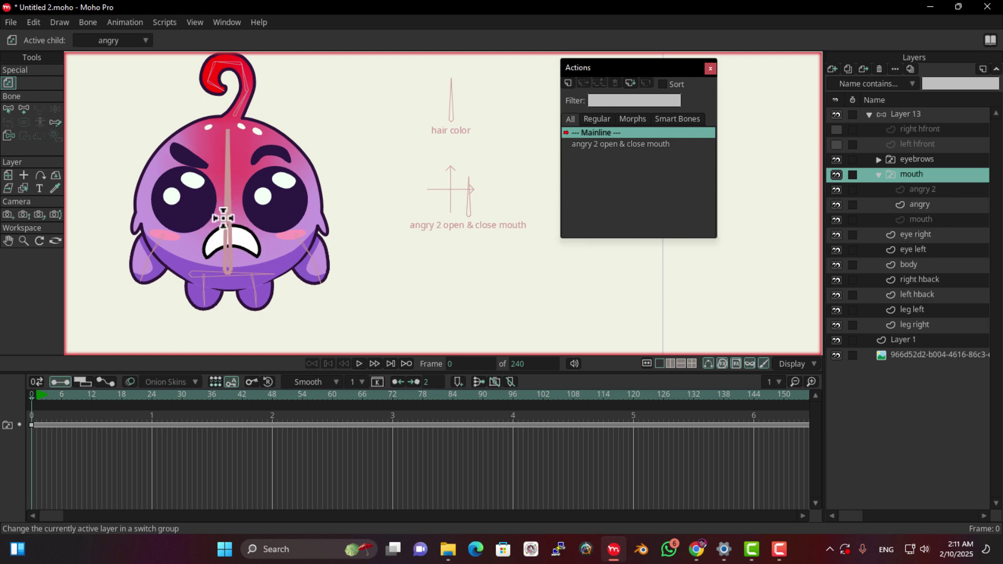
pyautogui.scroll(3, 223, 218)
pyautogui.rightClick(918, 180)
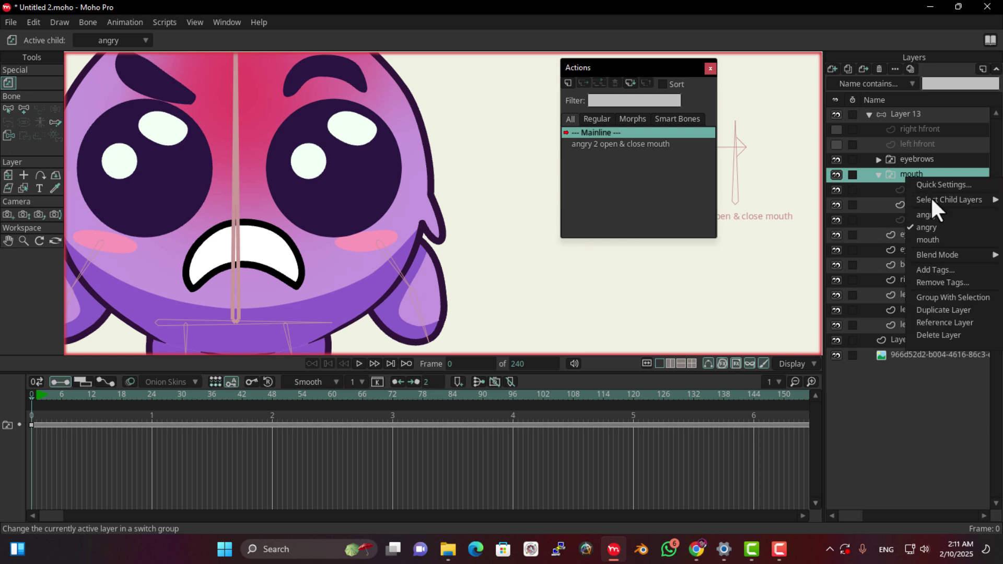
pyautogui.click(934, 212)
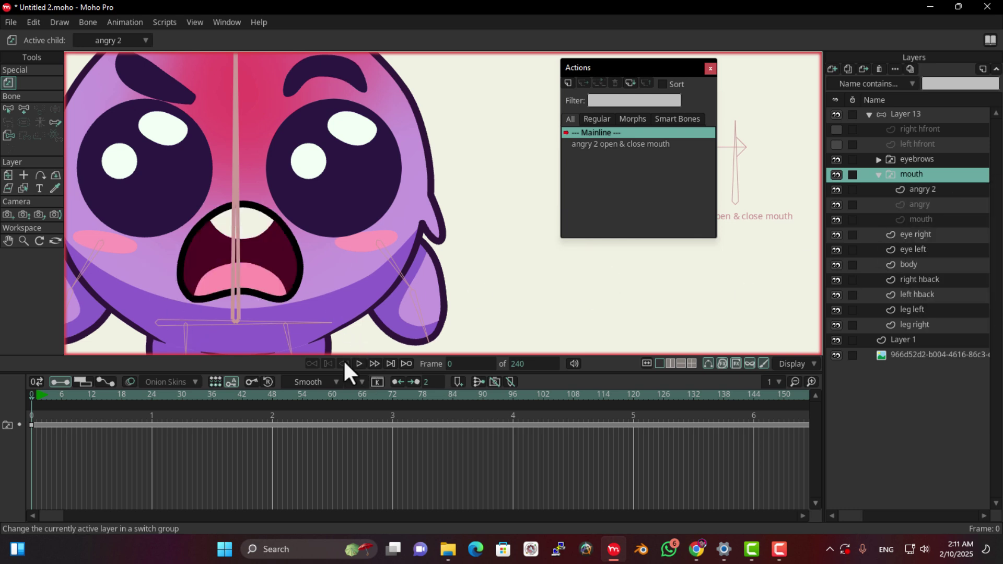
# Switch the mouth group to angry and test the angry 2 open & close mouth bone on Layer 13 with that shape.
pyautogui.scroll(-1, 232, 220)
pyautogui.moveTo(230, 222); pyautogui.dragTo(260, 225)
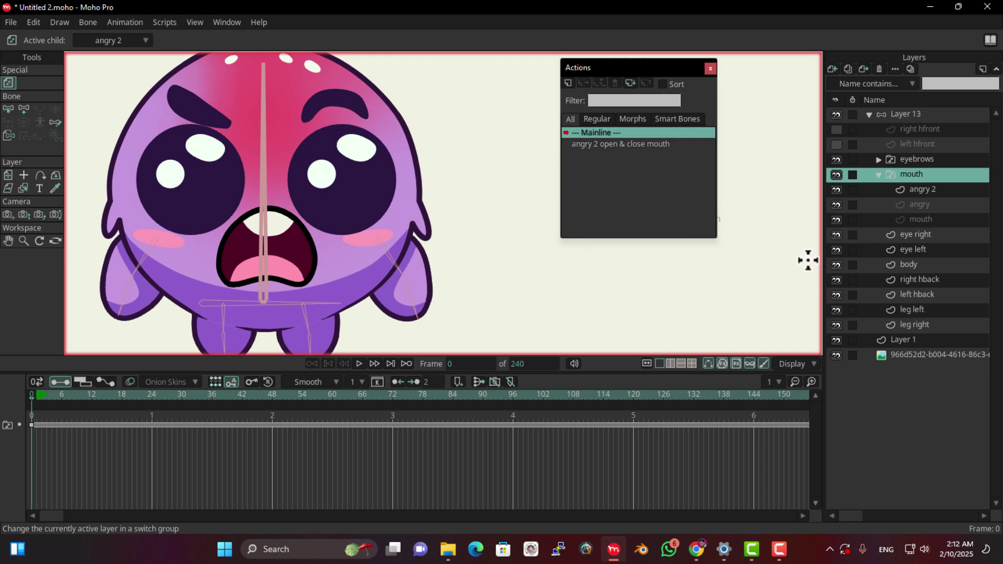
pyautogui.rightClick(932, 173)
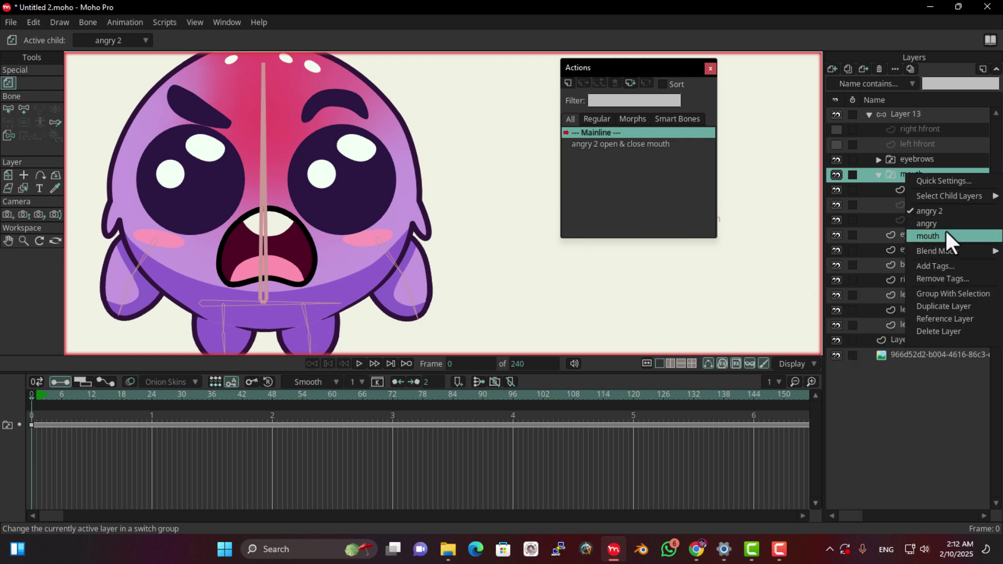
pyautogui.click(945, 227)
pyautogui.moveTo(674, 81); pyautogui.dragTo(849, 374)
pyautogui.scroll(-2, 566, 160)
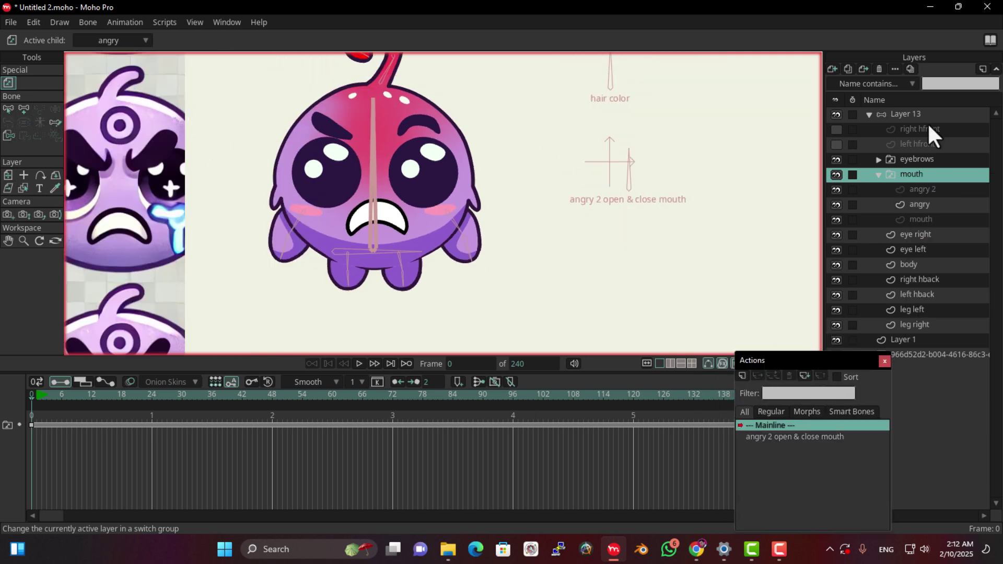
pyautogui.click(925, 115)
pyautogui.moveTo(629, 184); pyautogui.dragTo(682, 221)
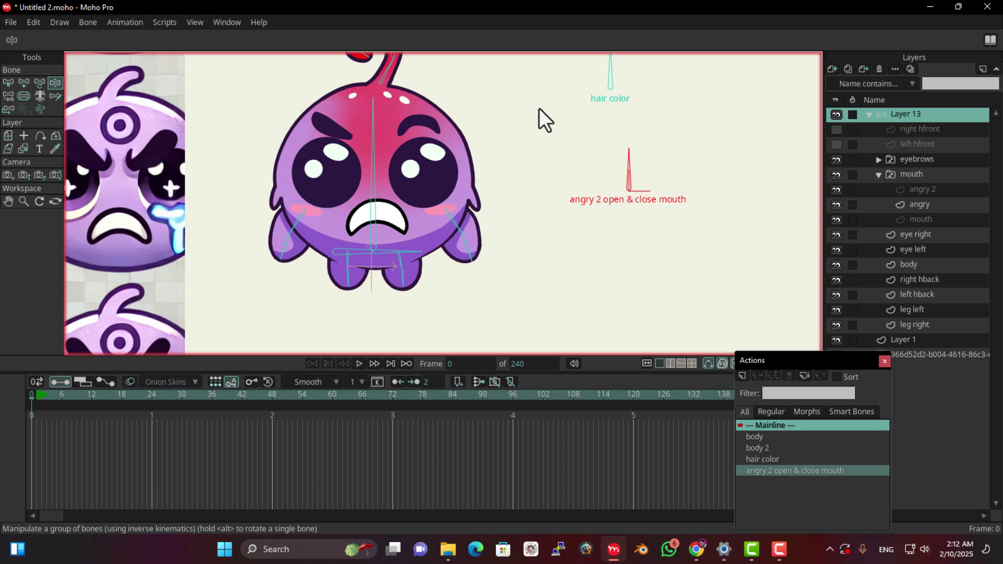
# Switch the mouth group to mouth and back to angry 2, and retest the open & close mouth bone on Layer 13.
pyautogui.click(916, 174)
pyautogui.rightClick(917, 173)
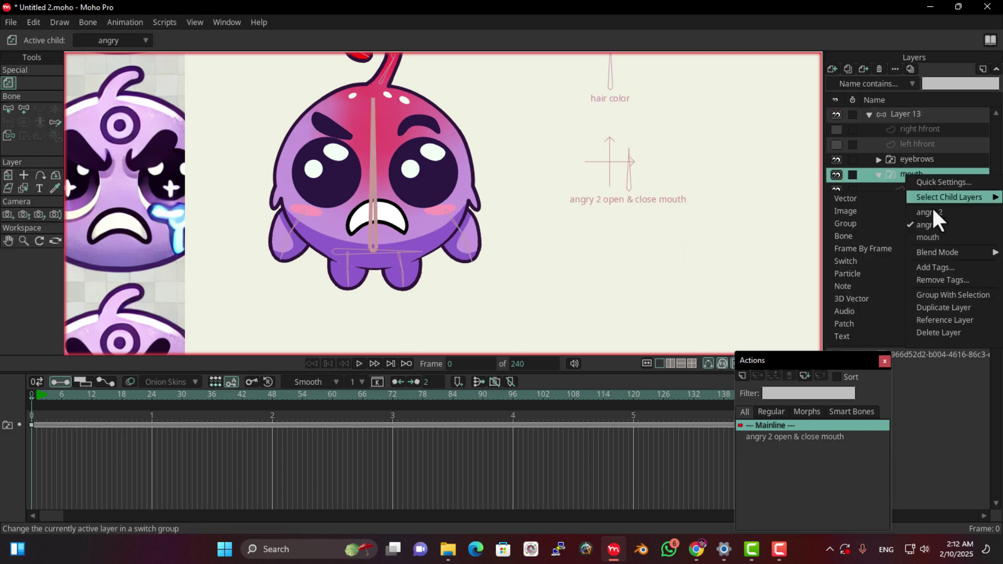
pyautogui.click(934, 238)
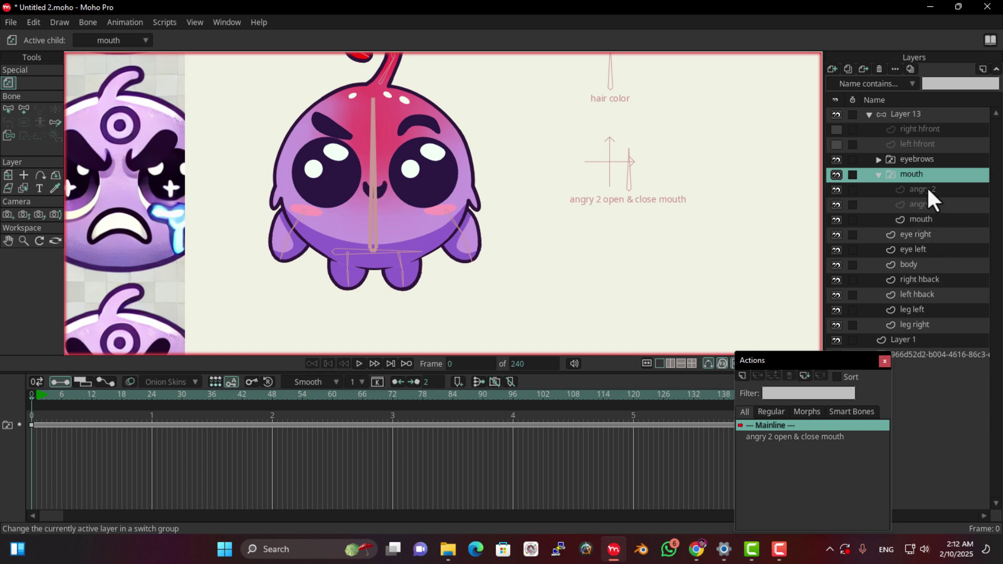
pyautogui.rightClick(928, 189)
pyautogui.click(942, 209)
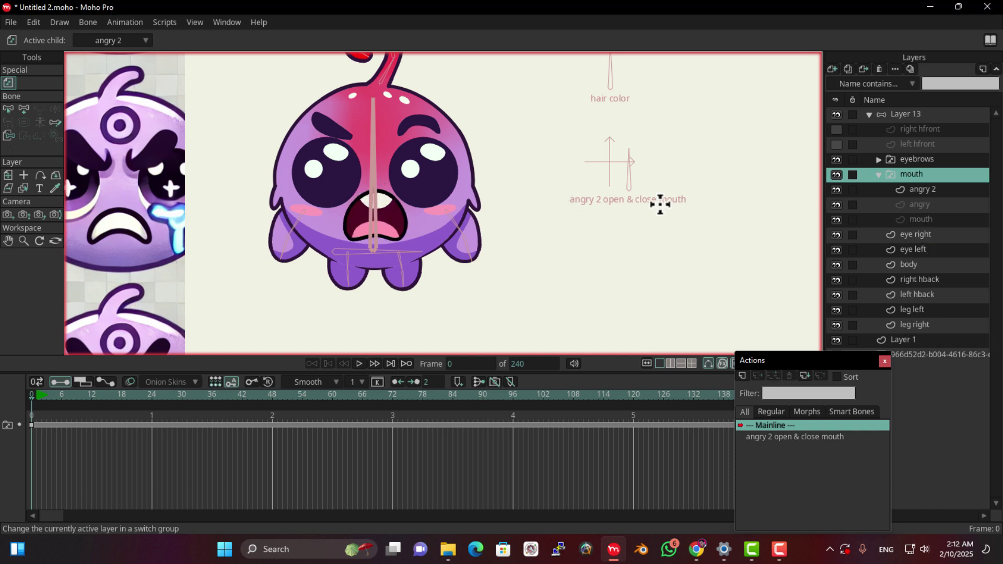
pyautogui.click(940, 116)
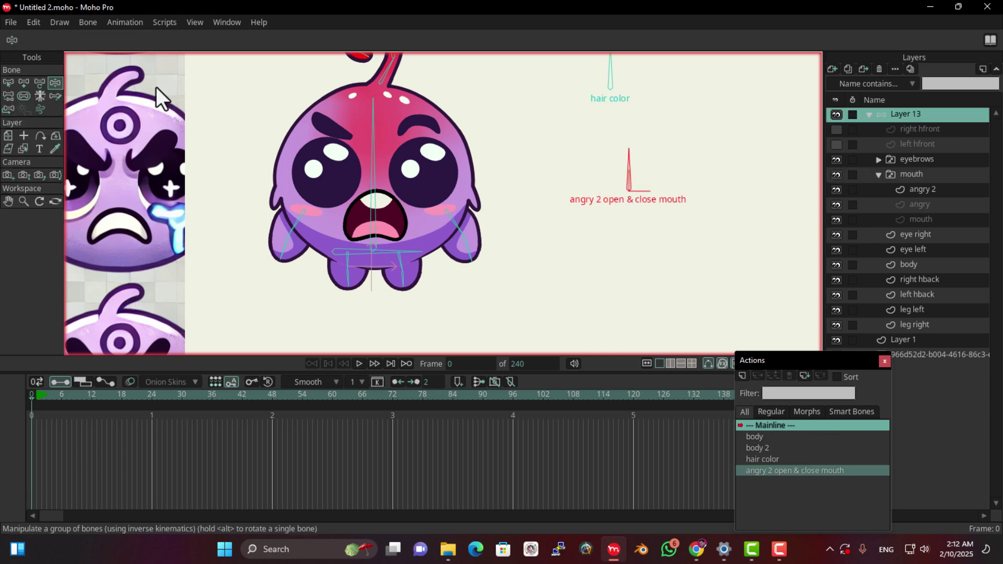
pyautogui.moveTo(632, 182); pyautogui.dragTo(637, 94)
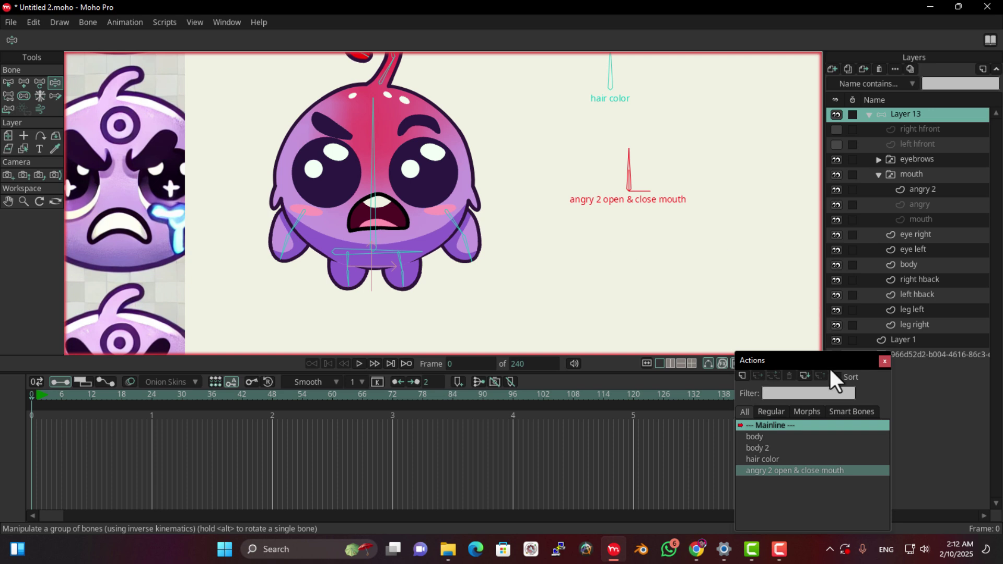
pyautogui.moveTo(824, 362); pyautogui.dragTo(818, 289)
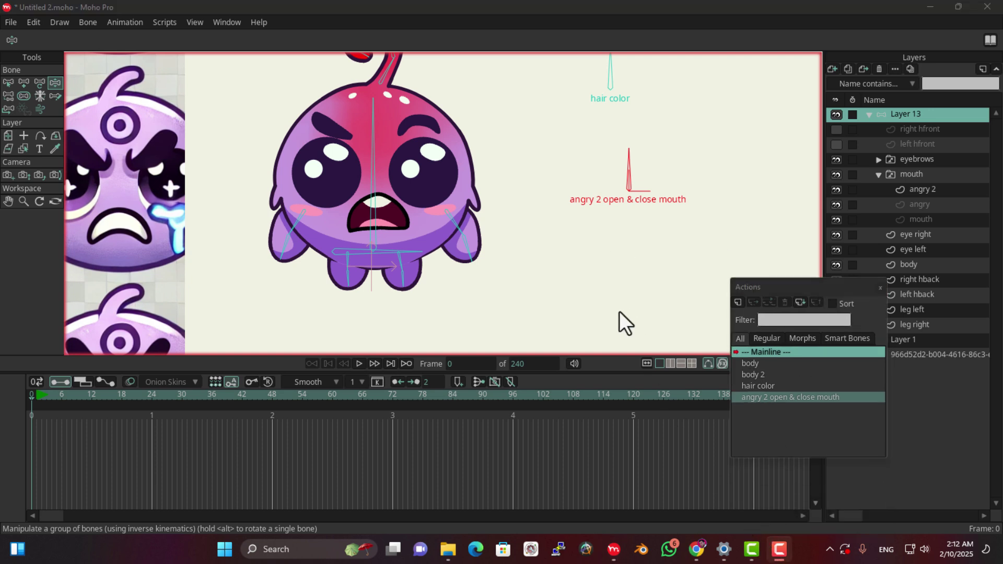
pyautogui.scroll(-1, 523, 306)
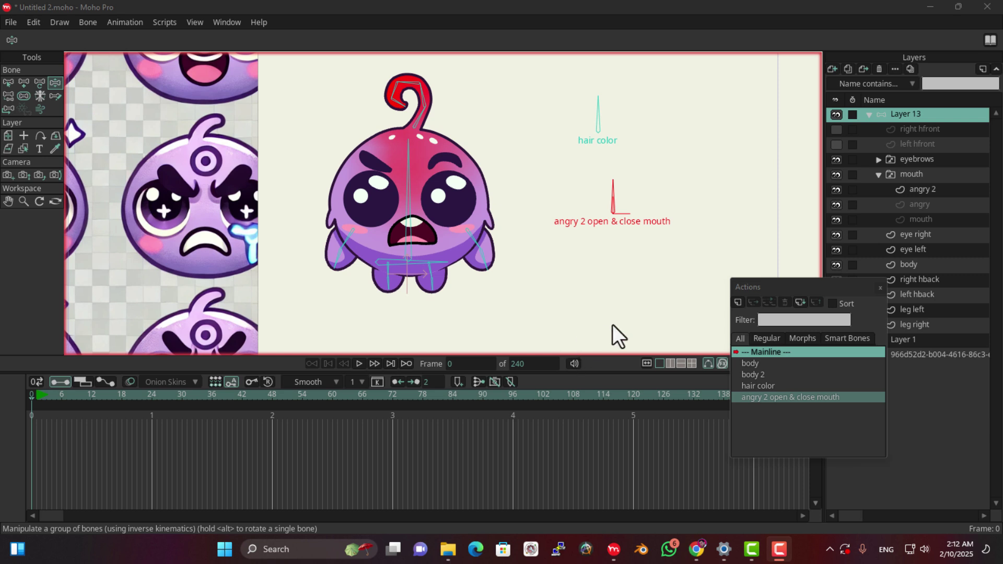
pyautogui.moveTo(751, 546)
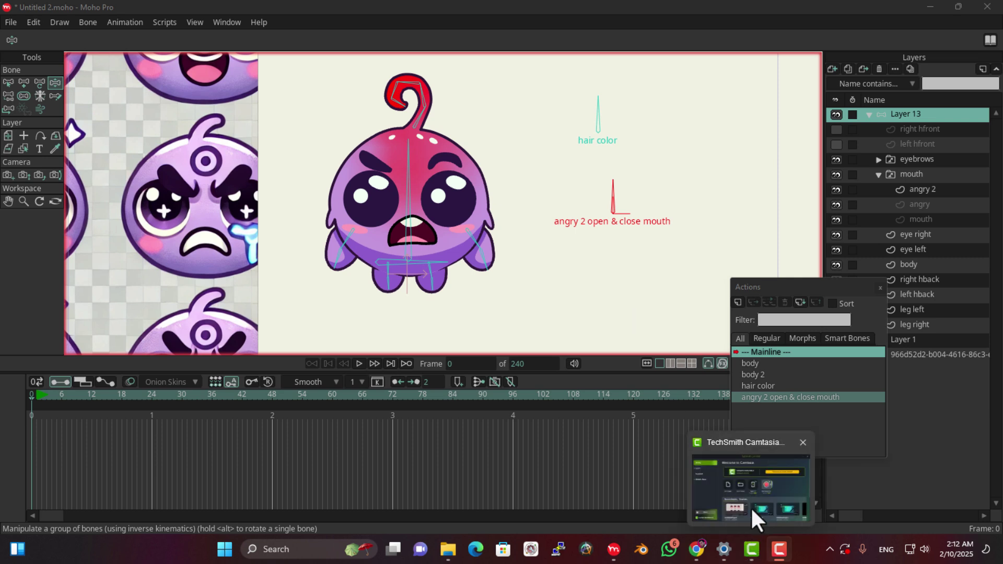